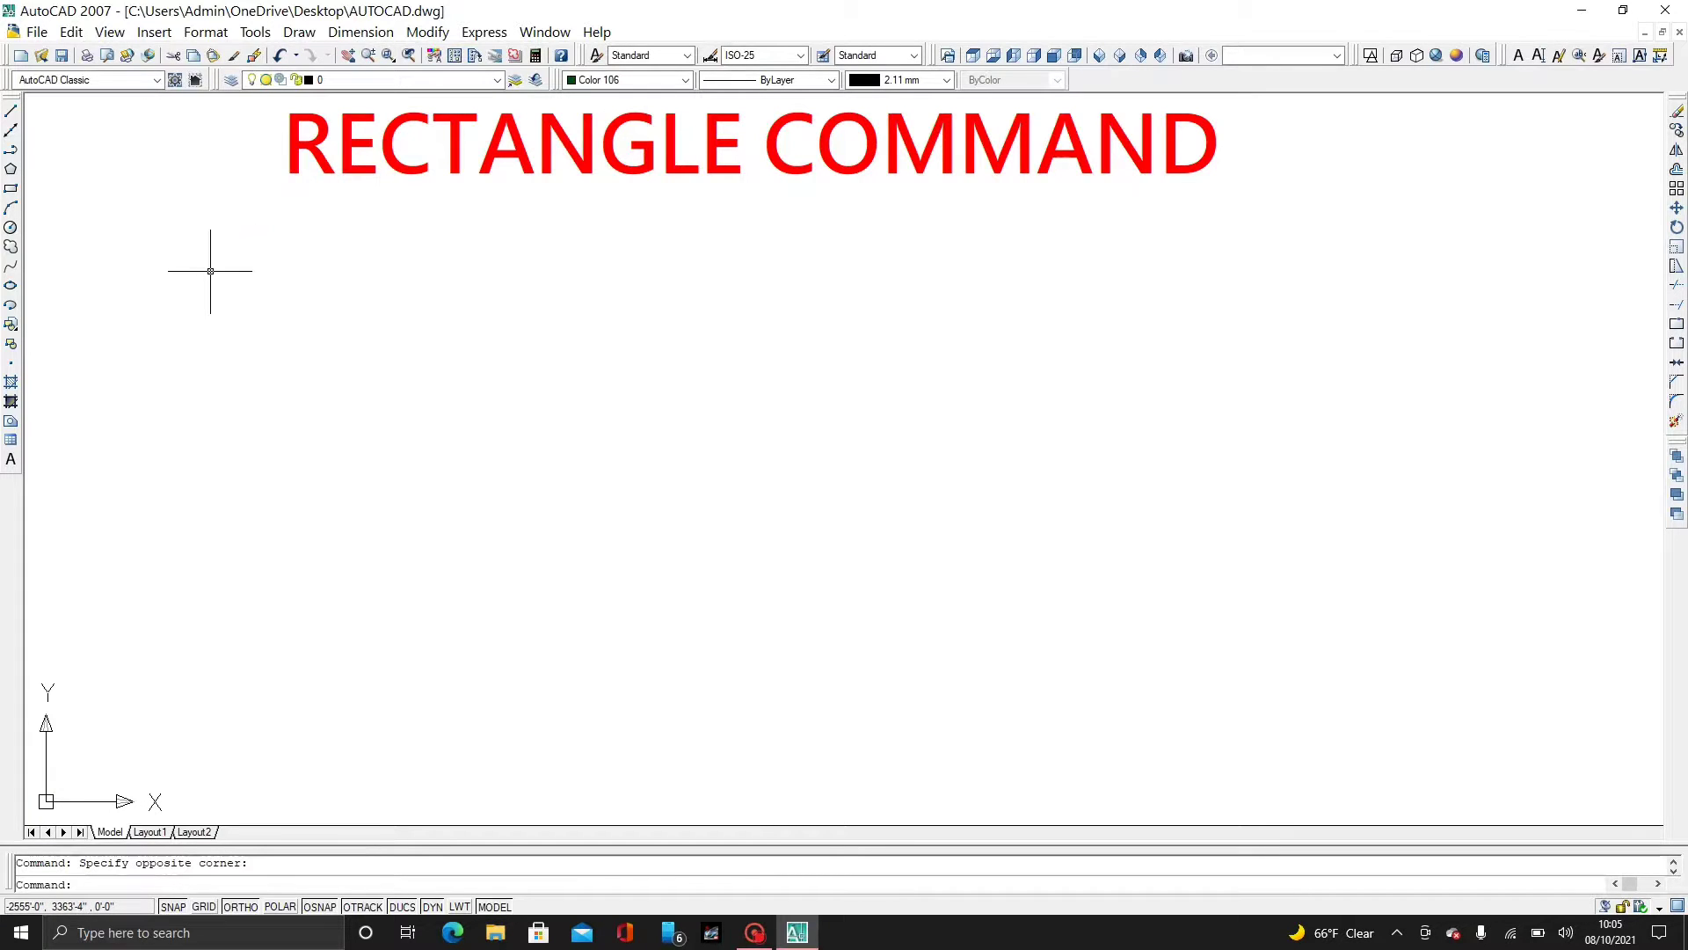
left_click(299, 33)
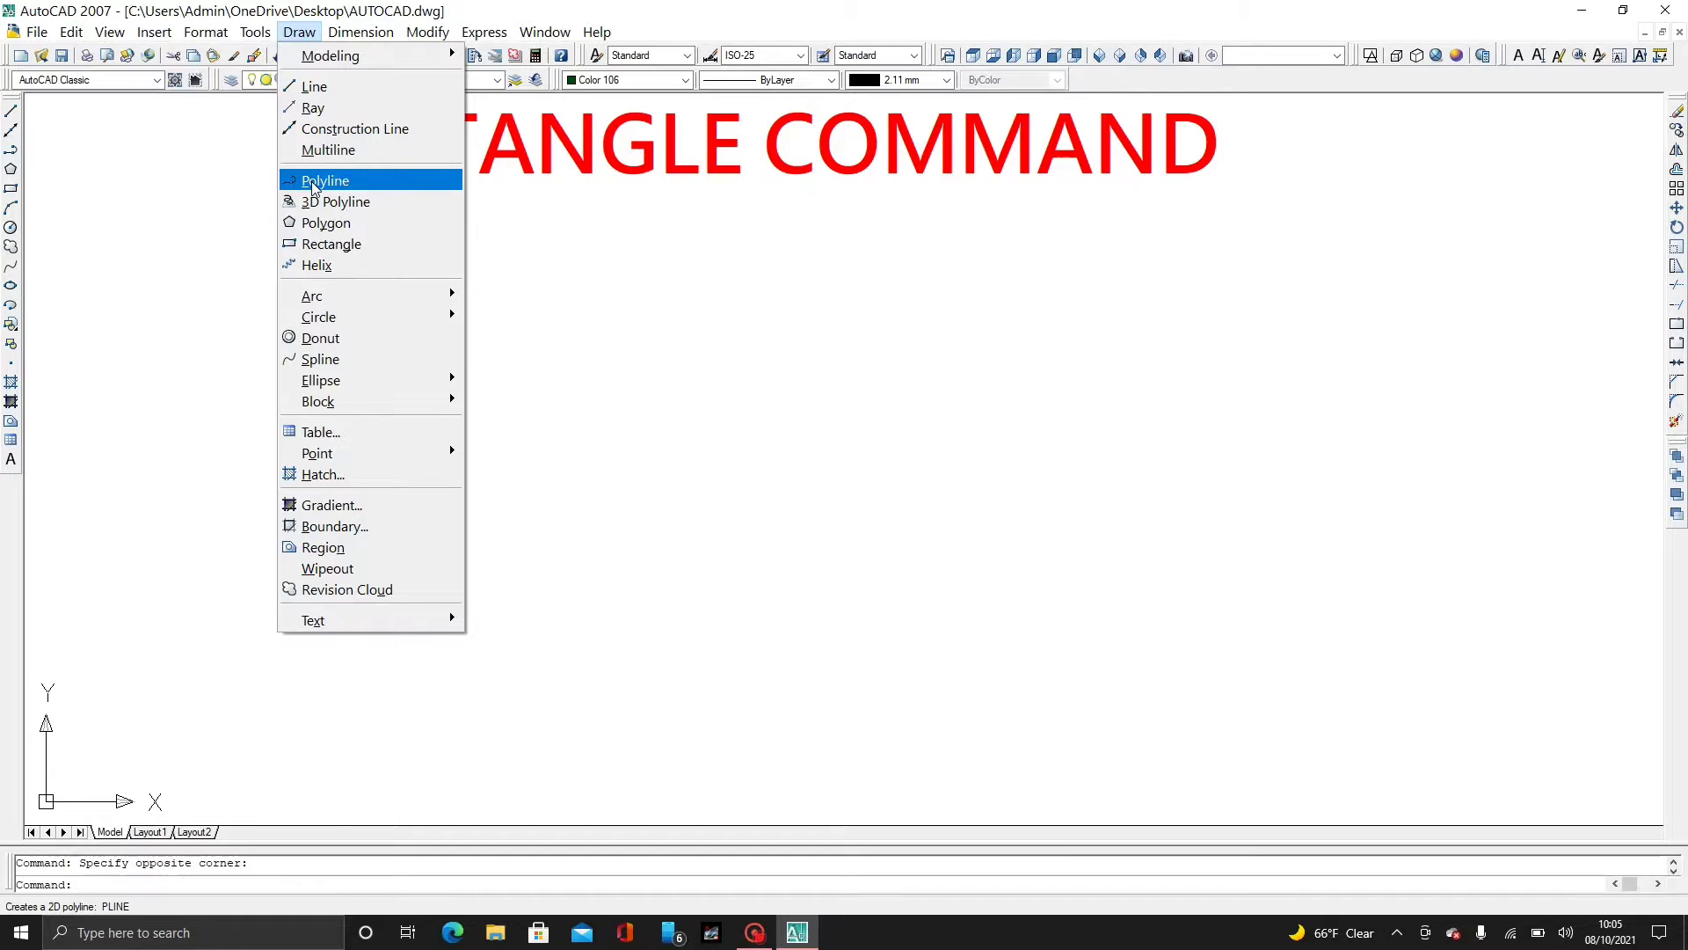
left_click(312, 245)
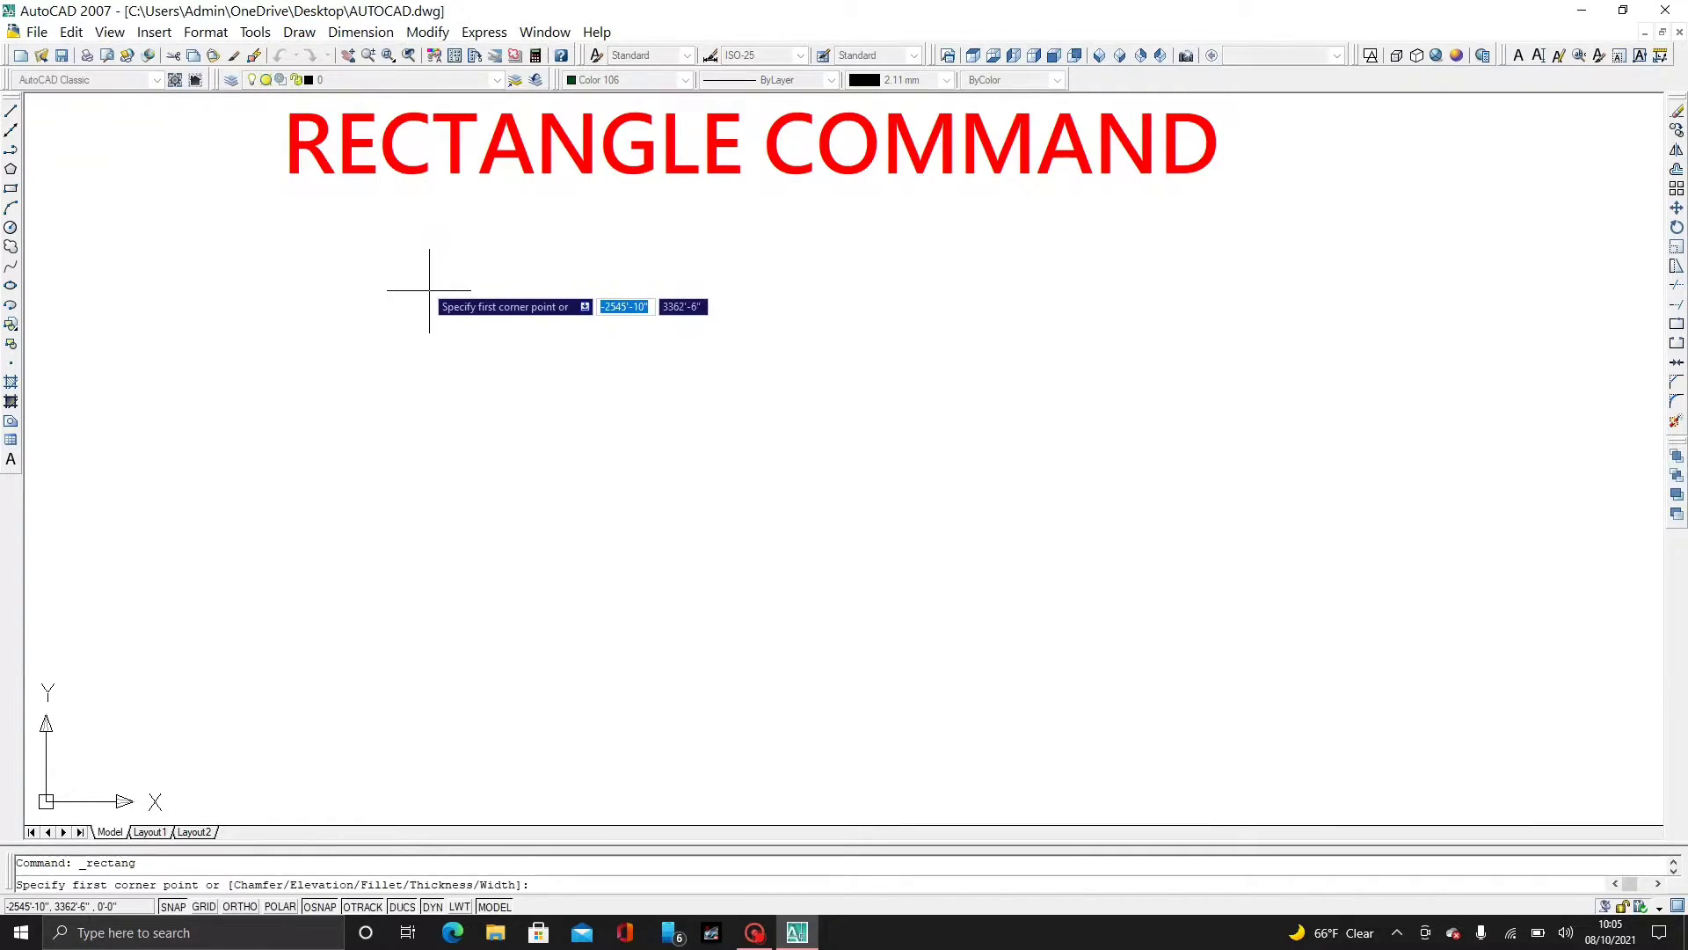
key("Escape")
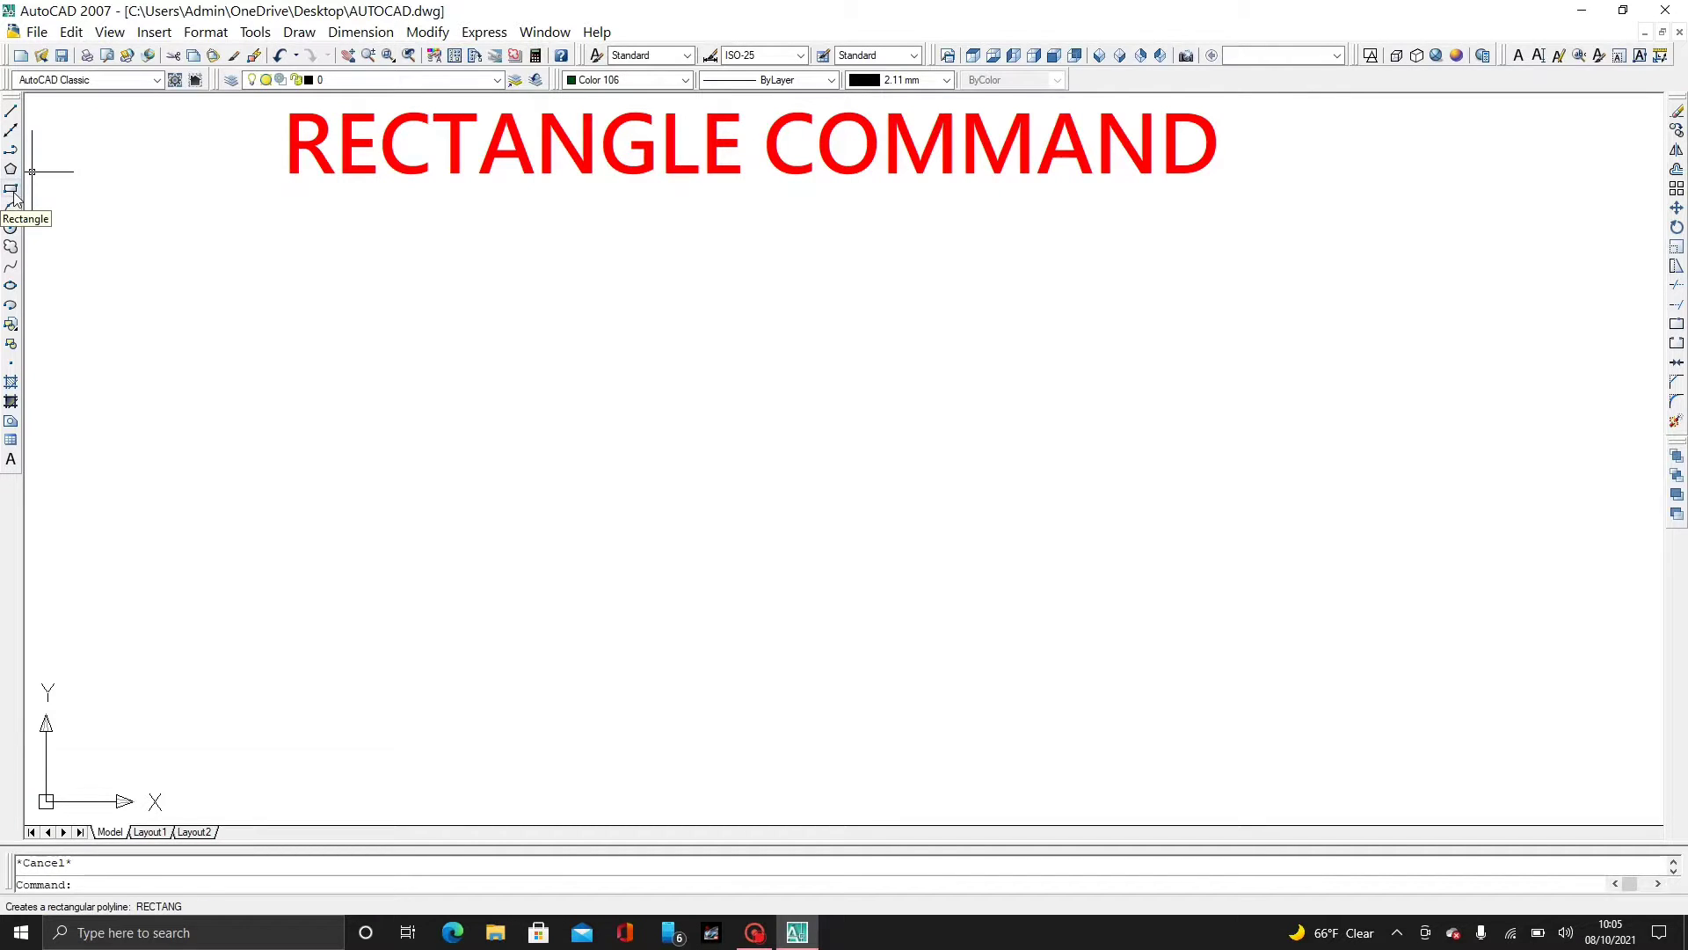
left_click(299, 31)
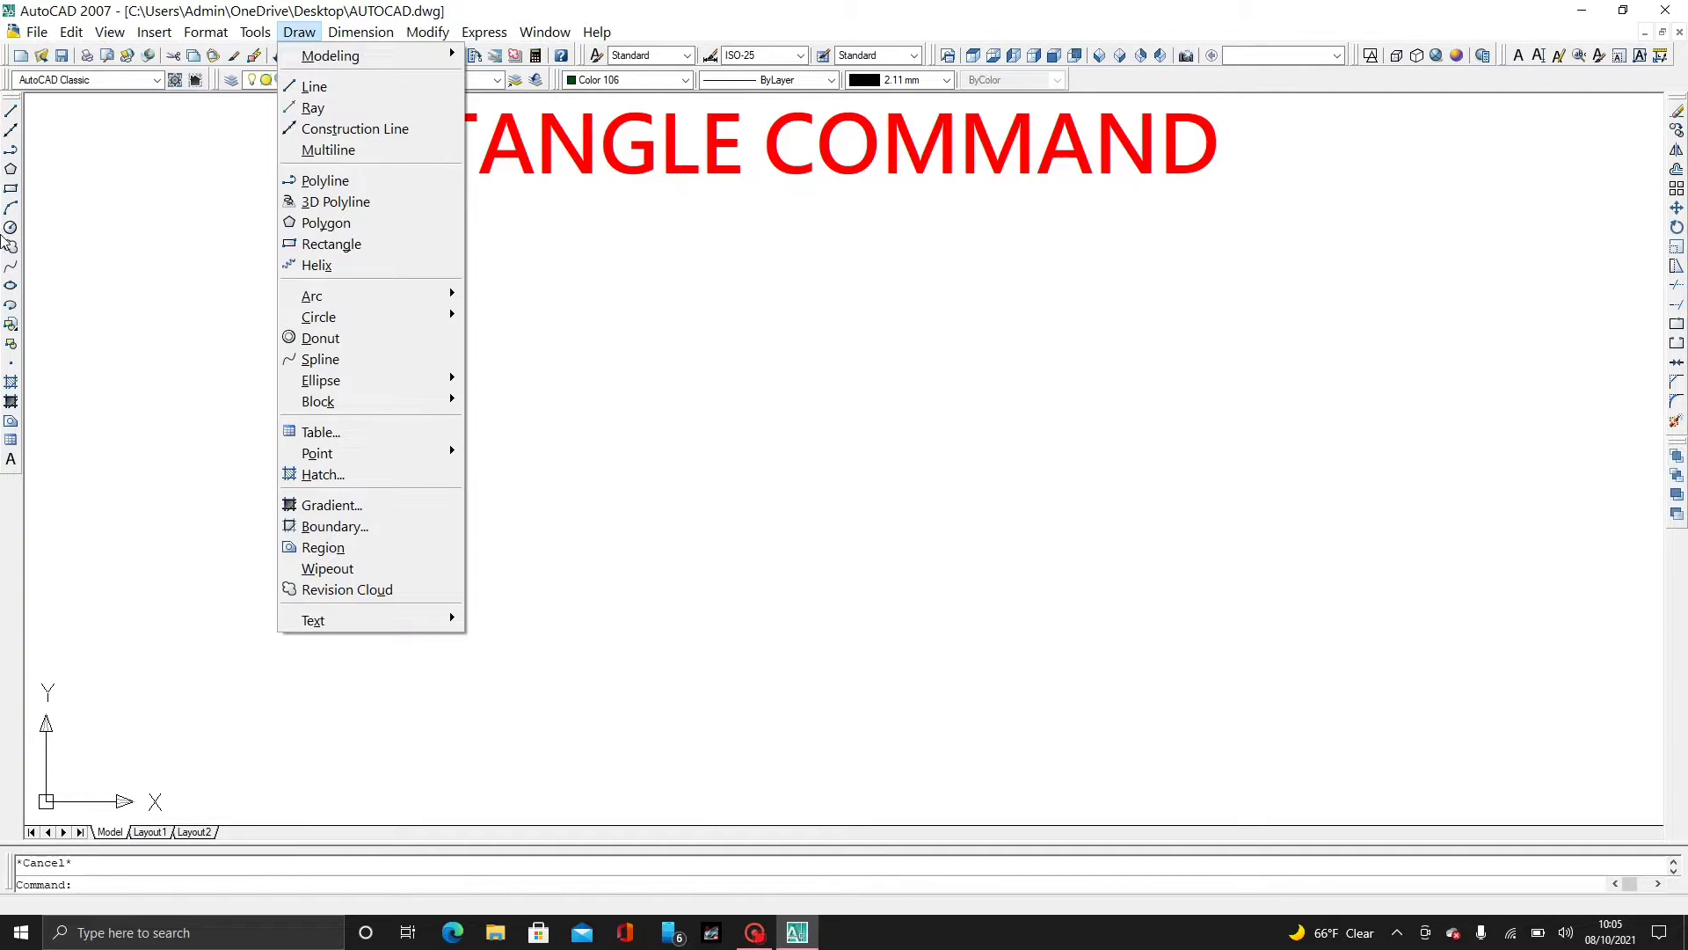
left_click(155, 323)
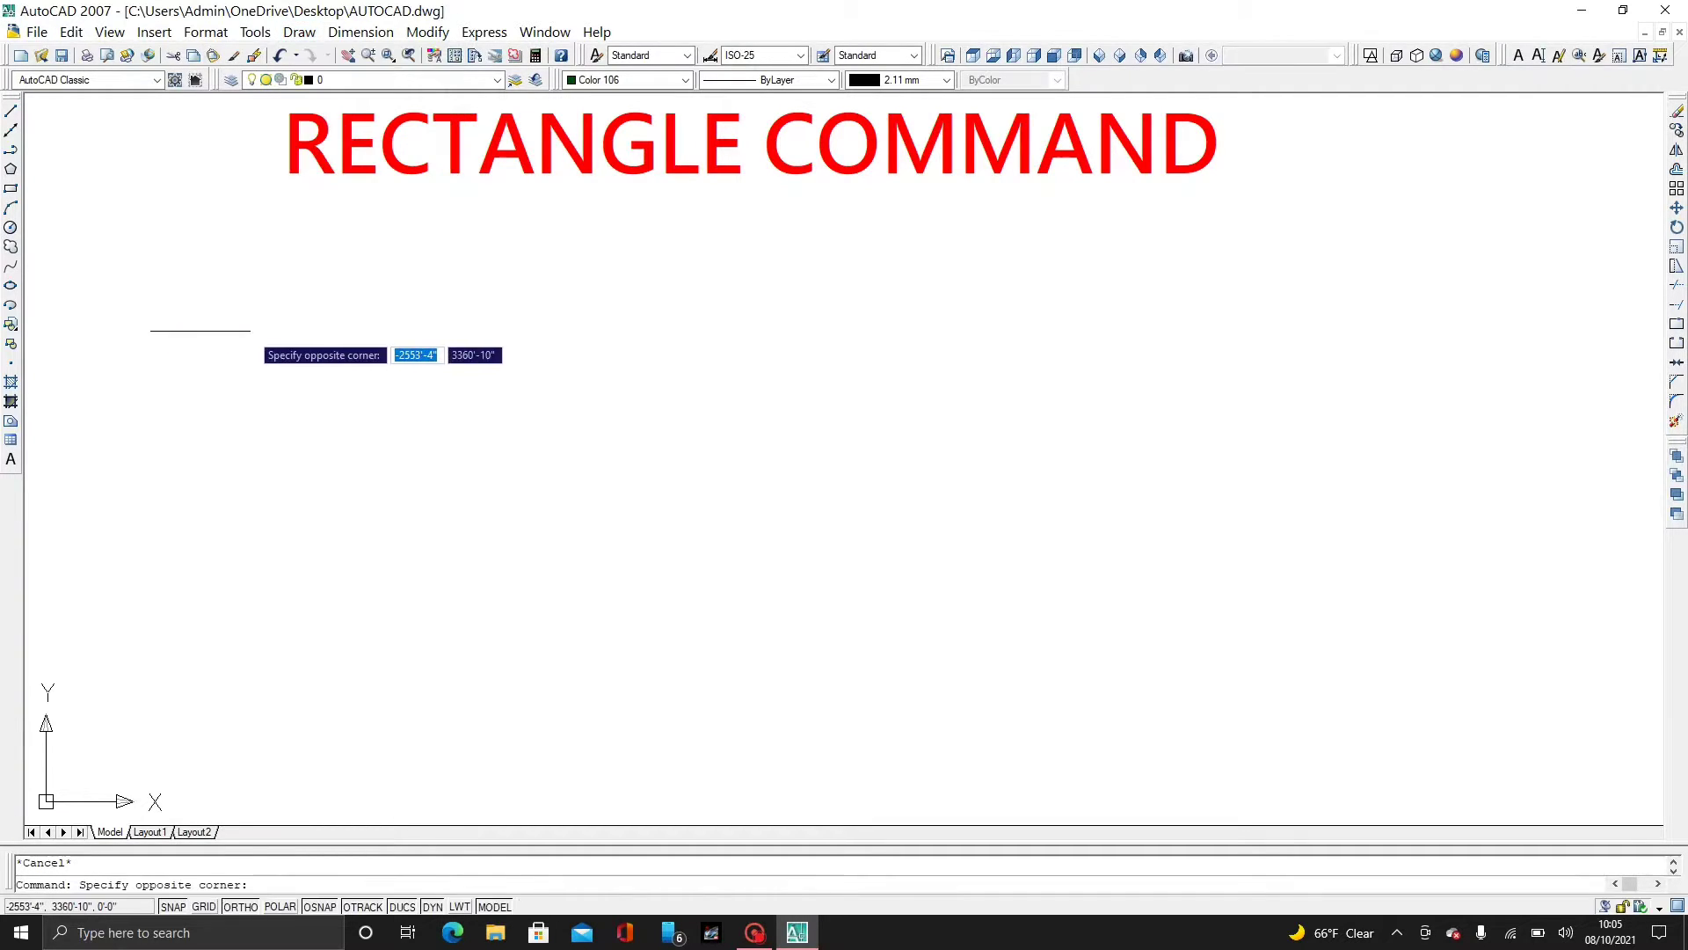
left_click(251, 330)
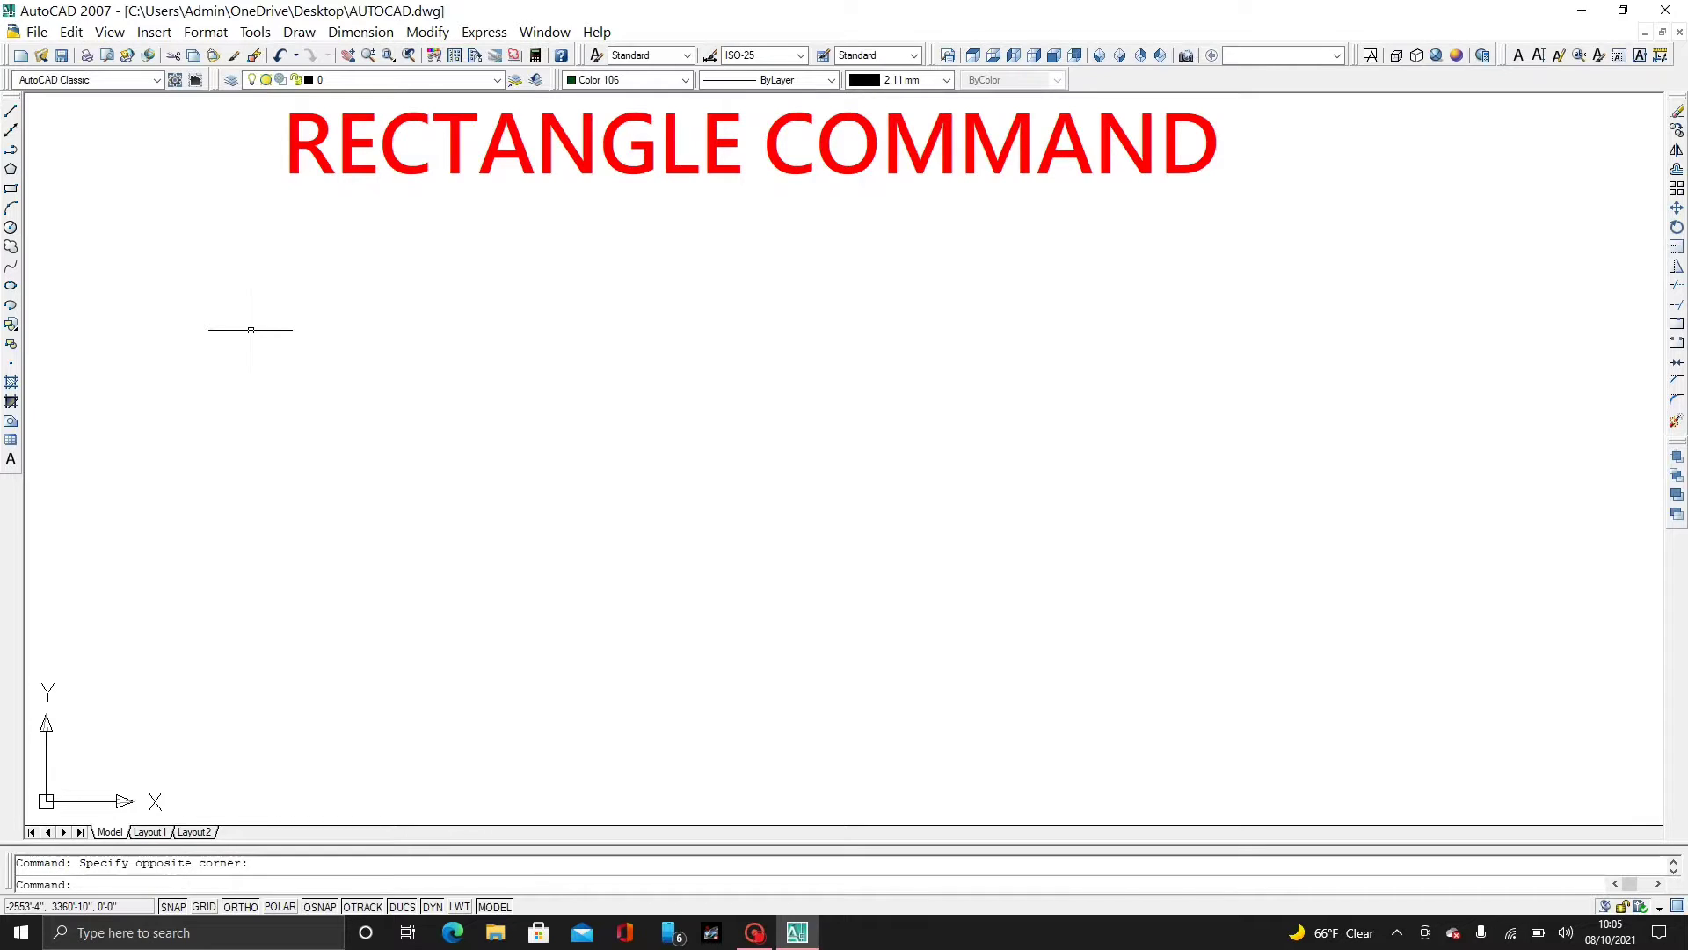
type("REC")
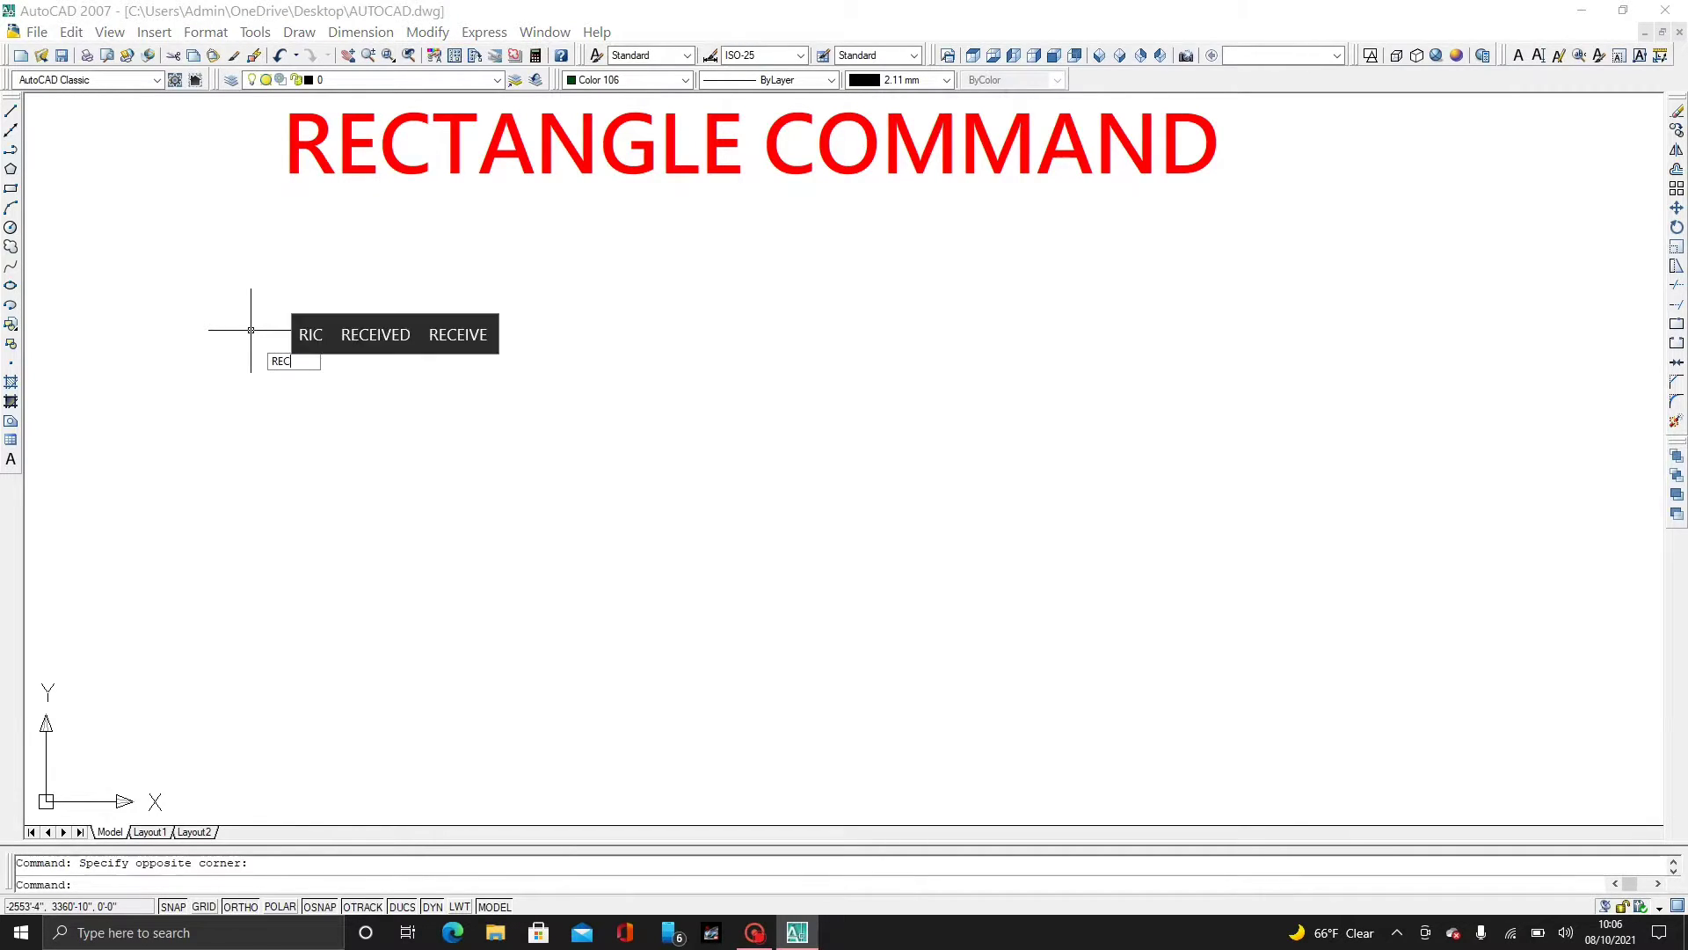
key("Return")
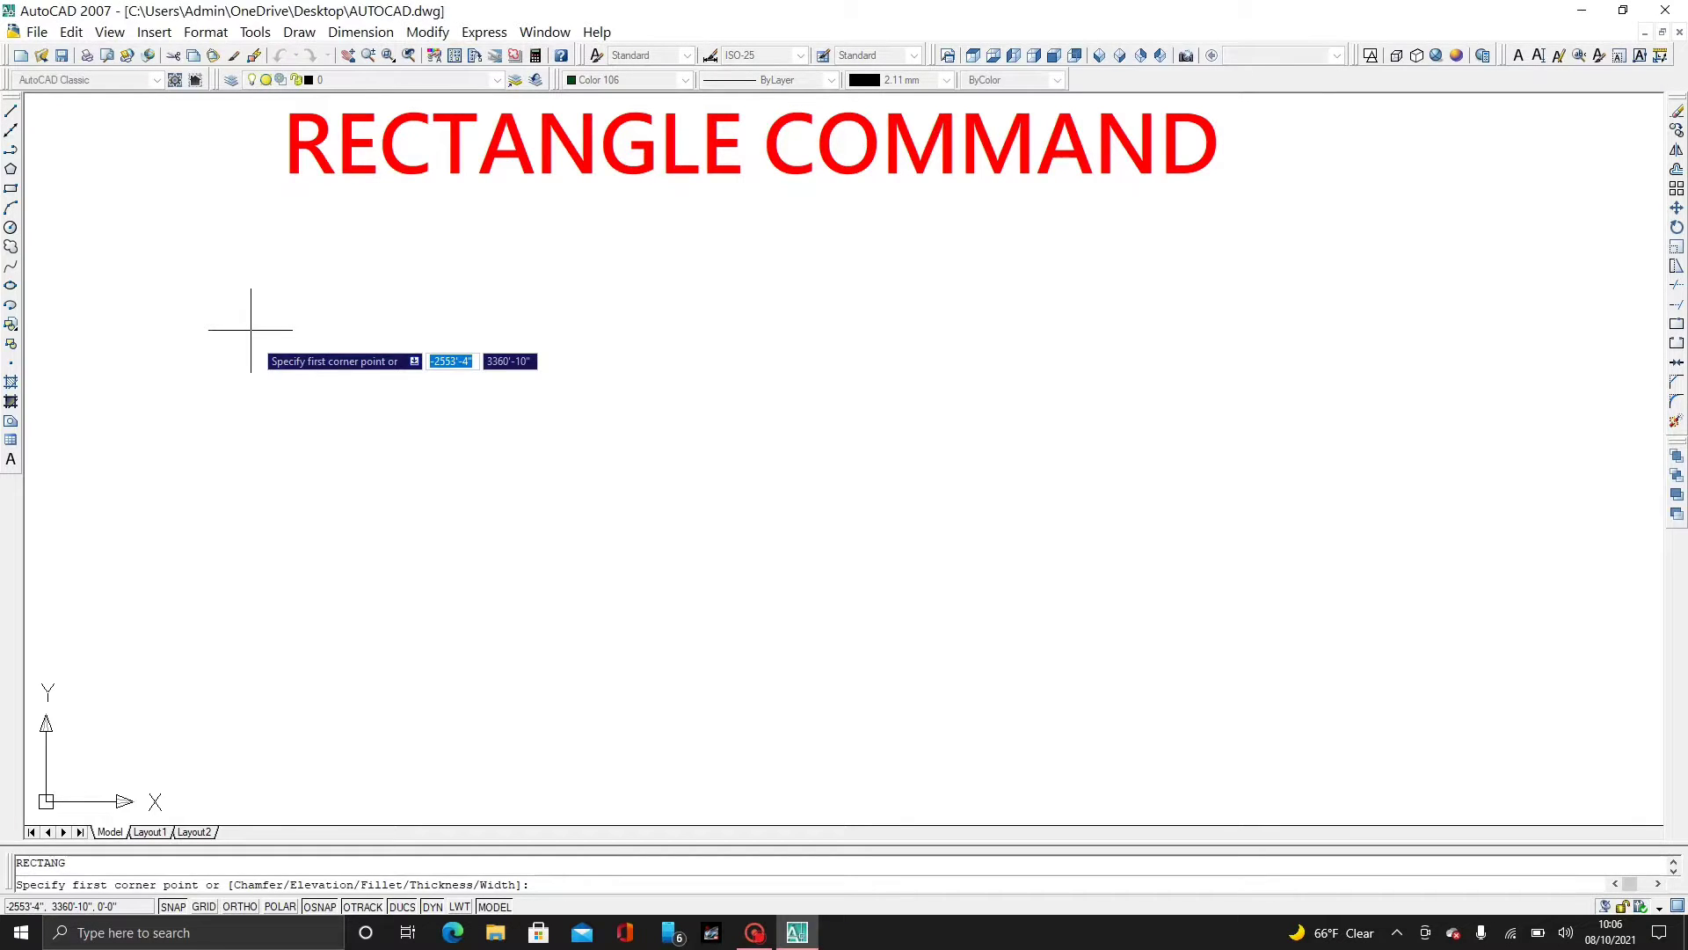
key("Escape")
- Draw a rectangle 25' wide and 35' high, starting from a corner just below the title text
type("REC")
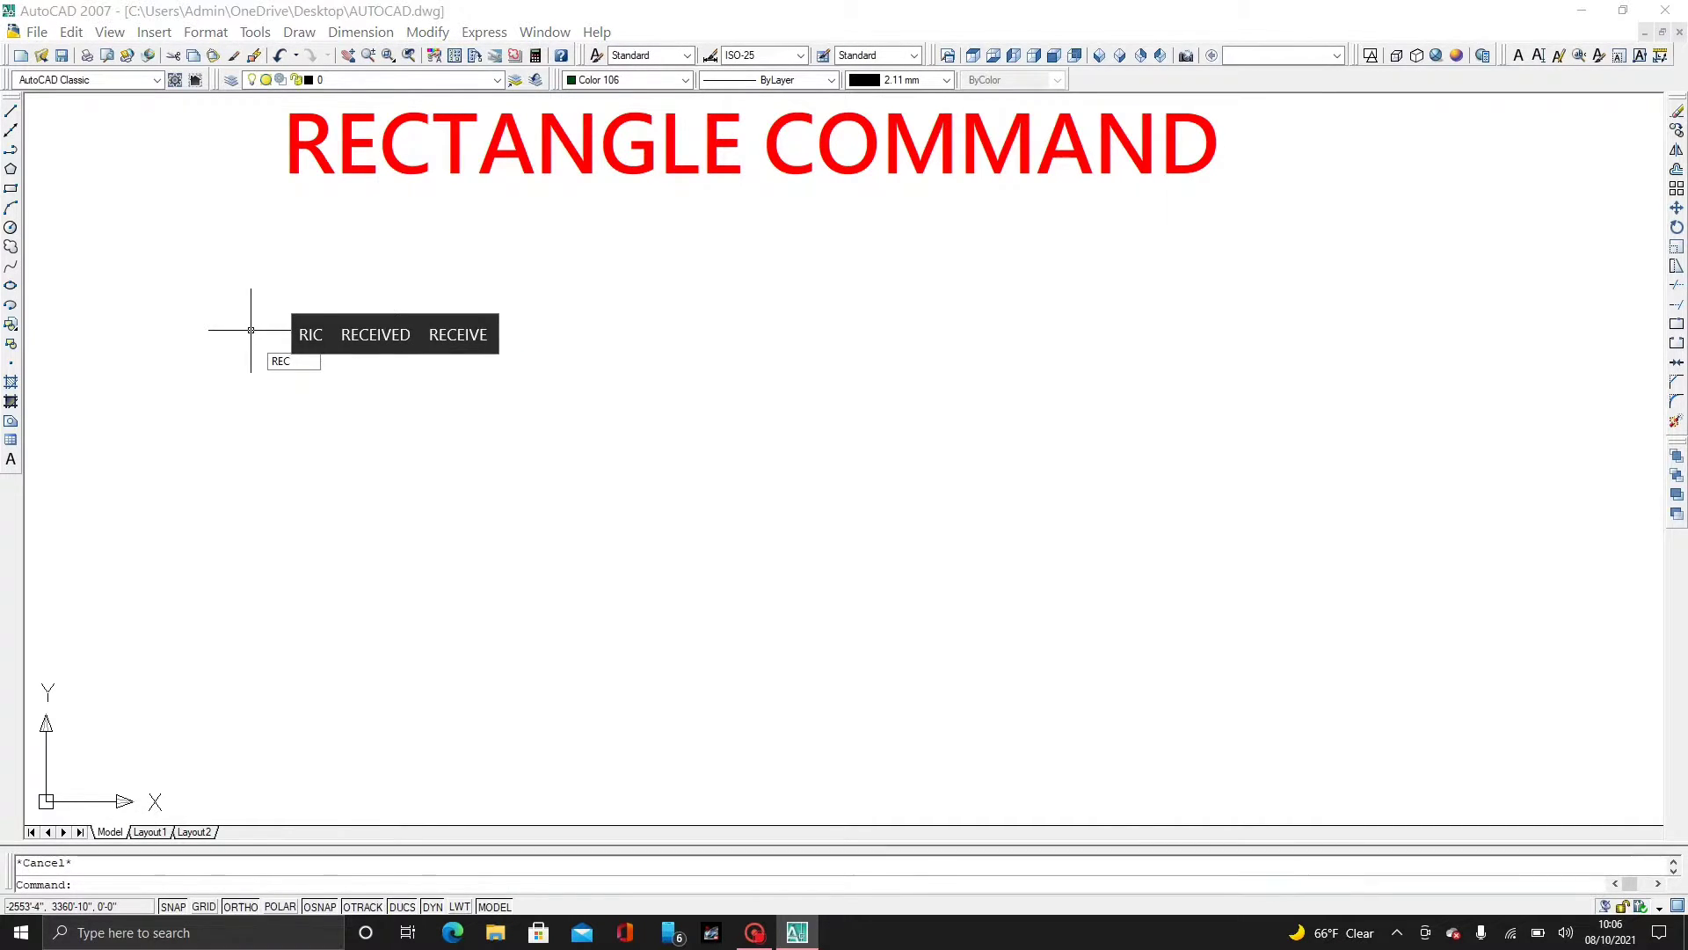
key("Return")
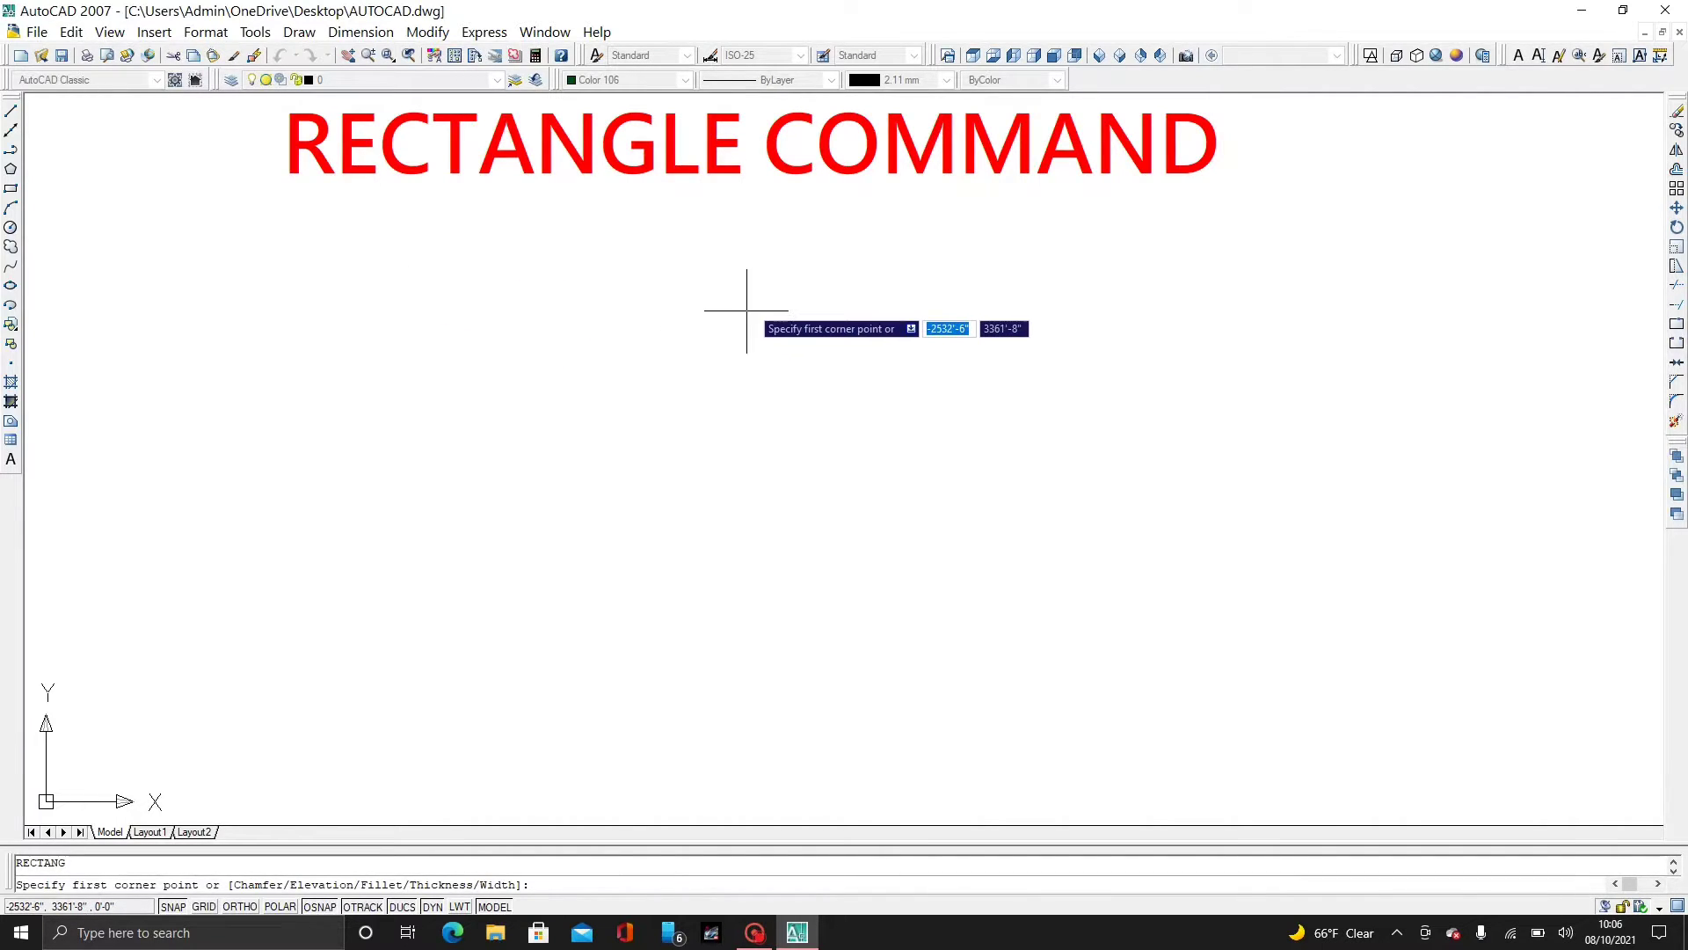
scroll(752, 301, "down", 2)
middle_click_drag(746, 308, 729, 250)
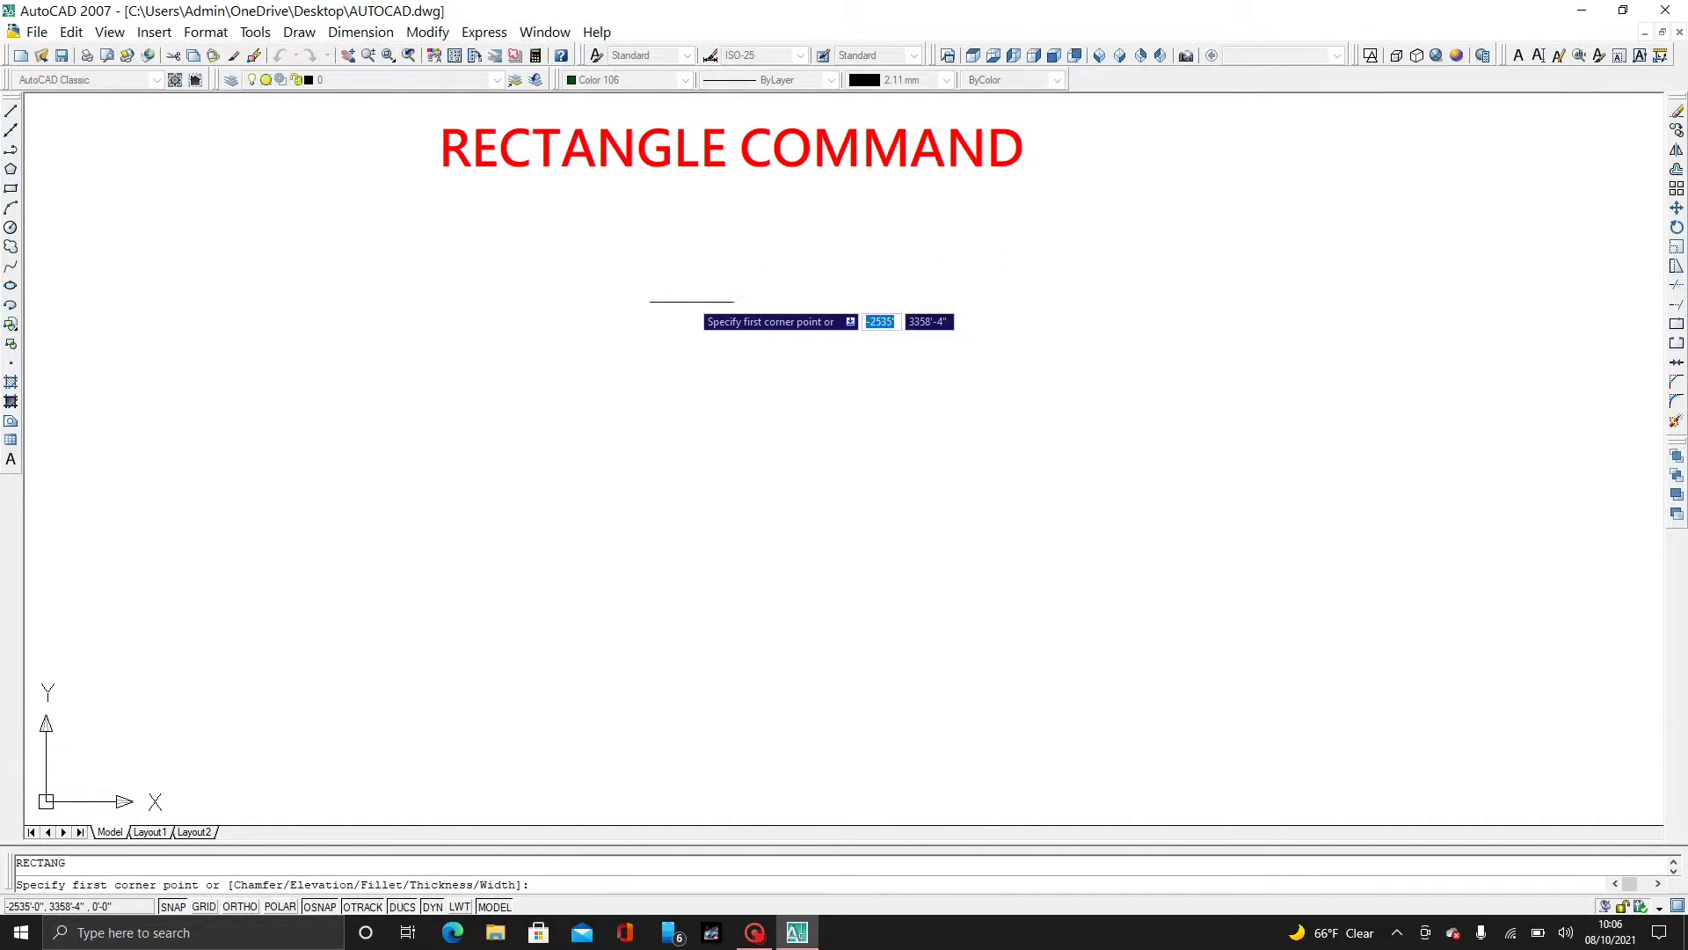
left_click(530, 238)
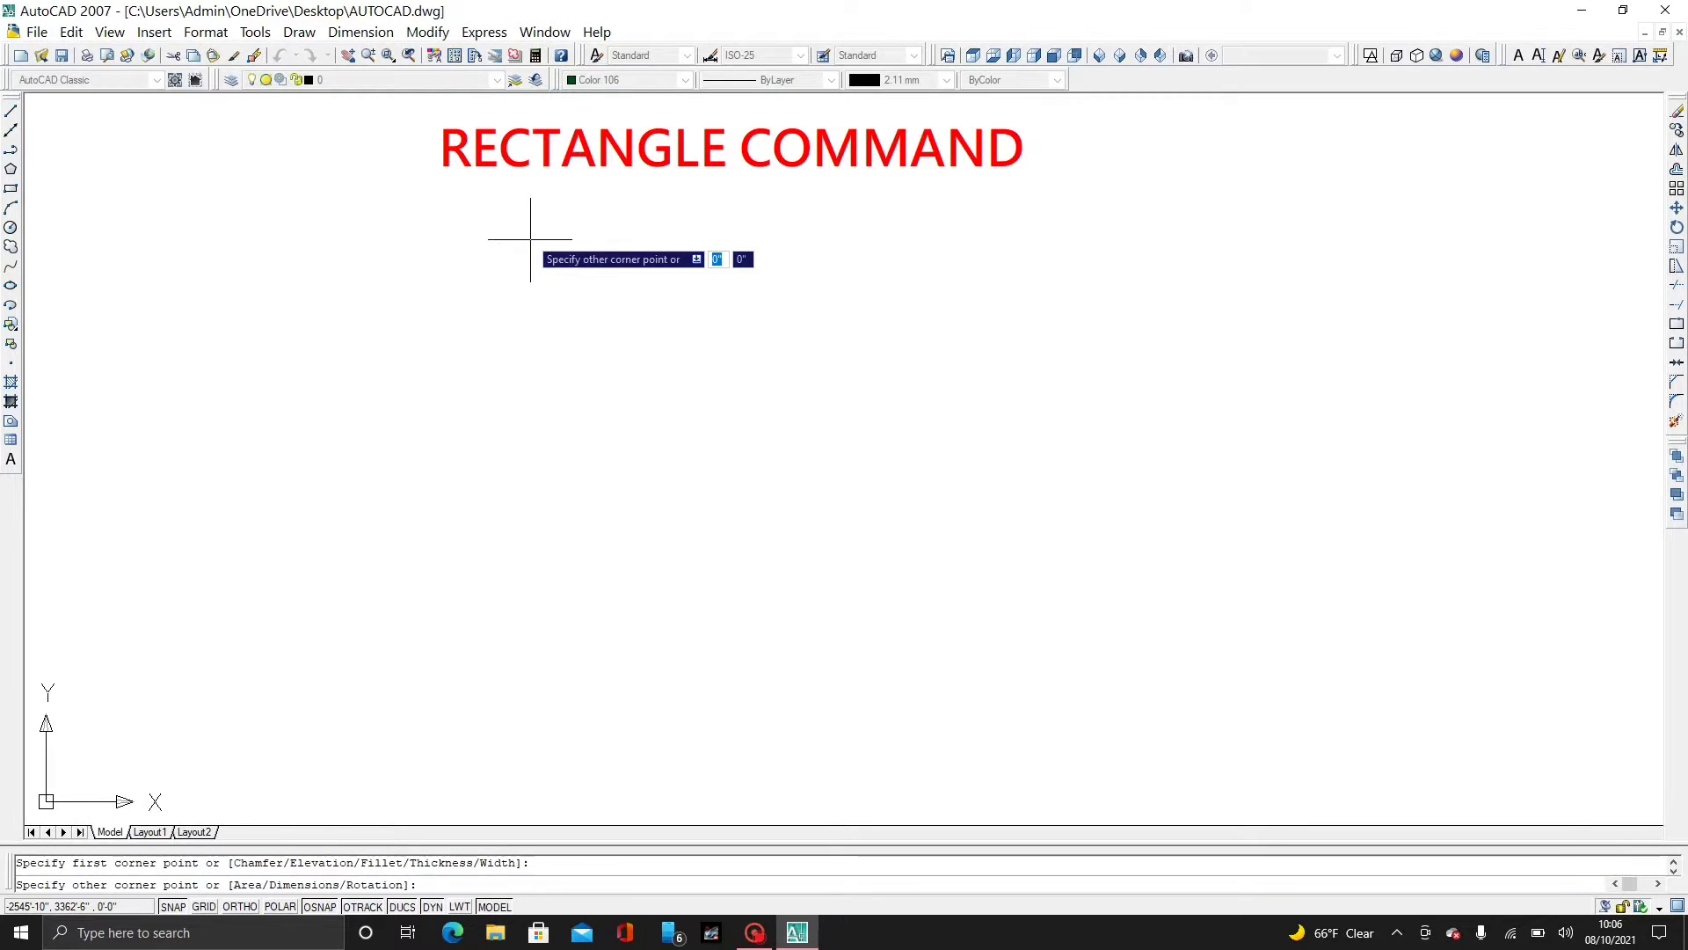
left_click(605, 289)
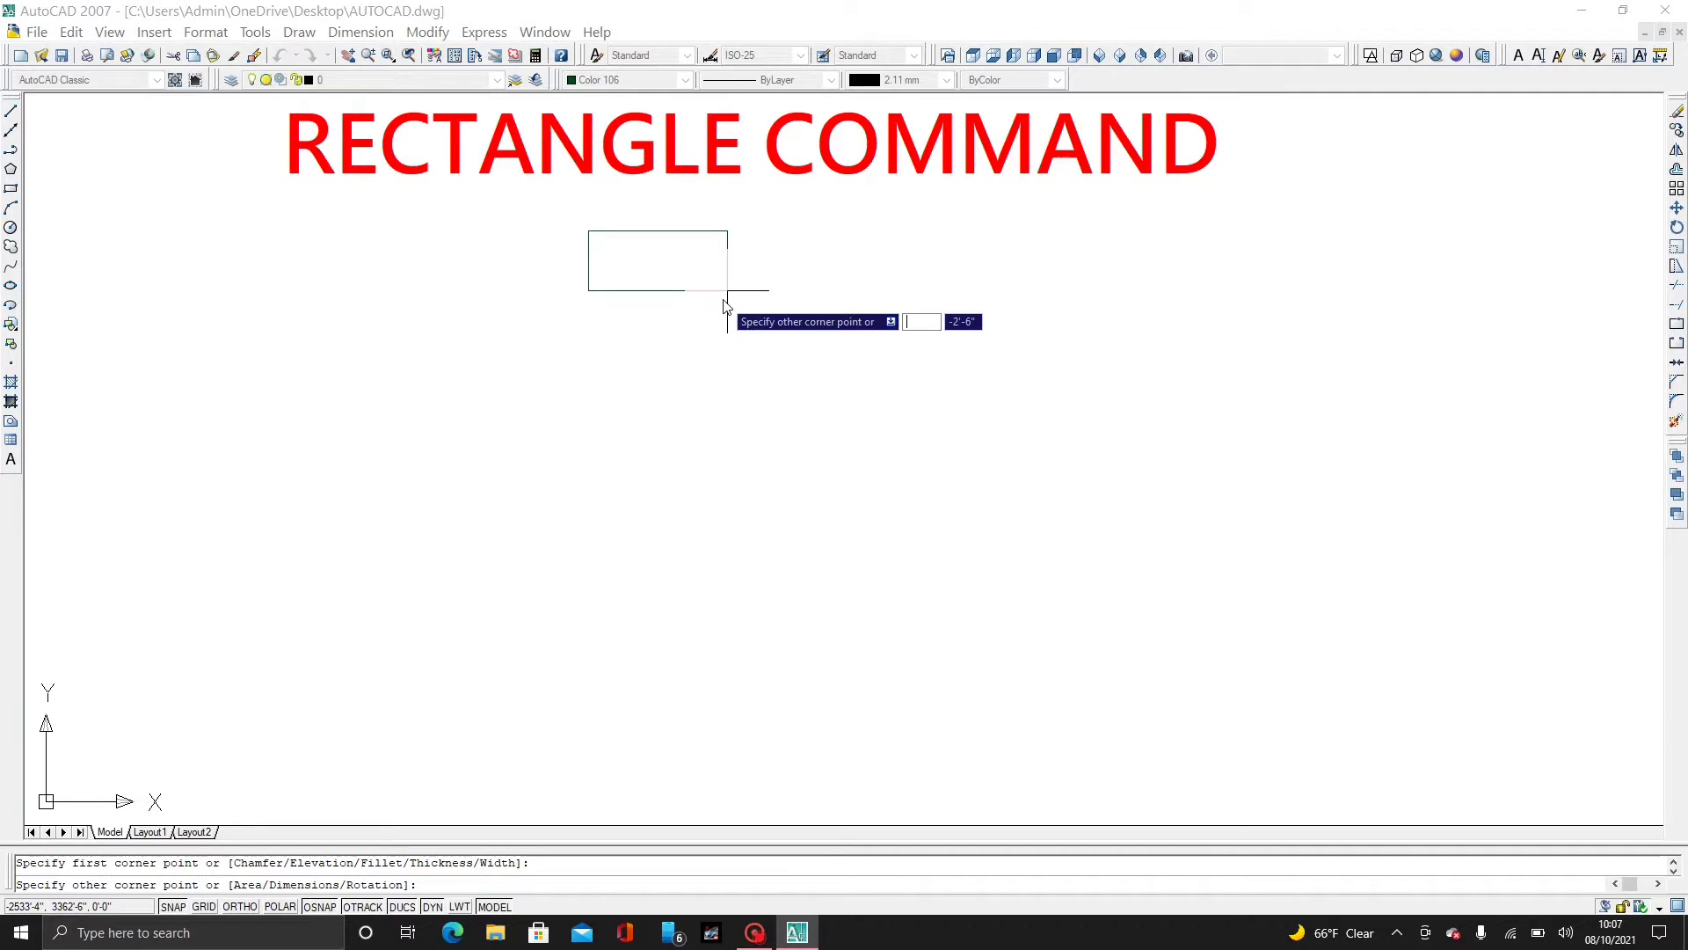
type("25")
key("Tab")
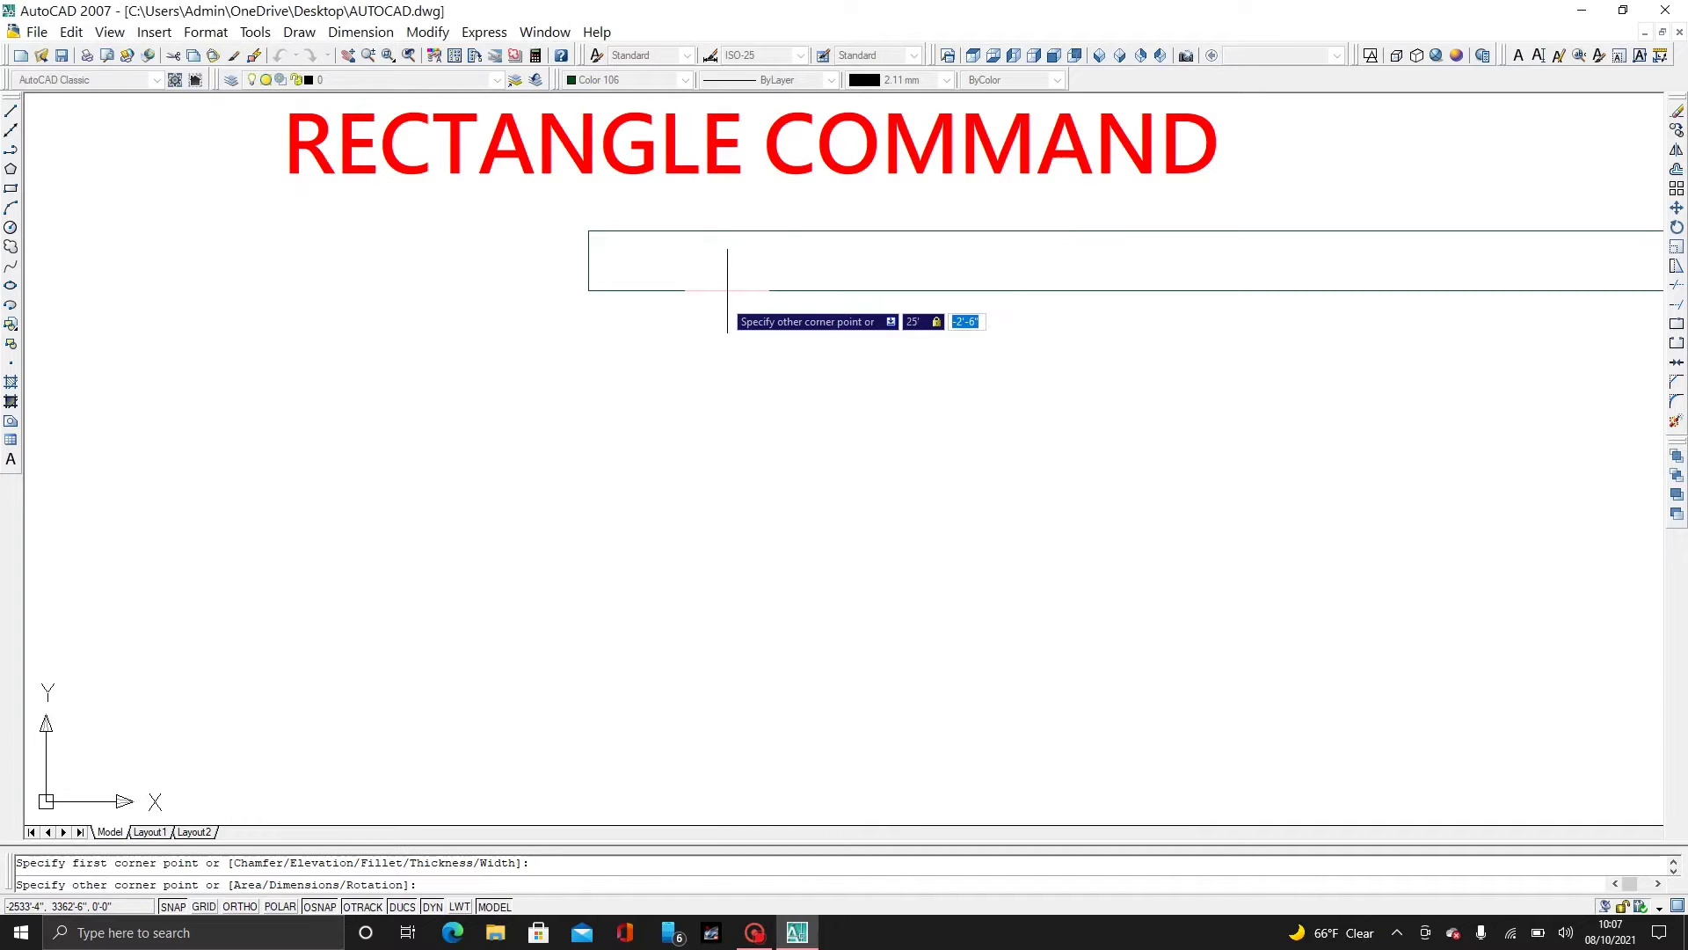
key("BackSpace")
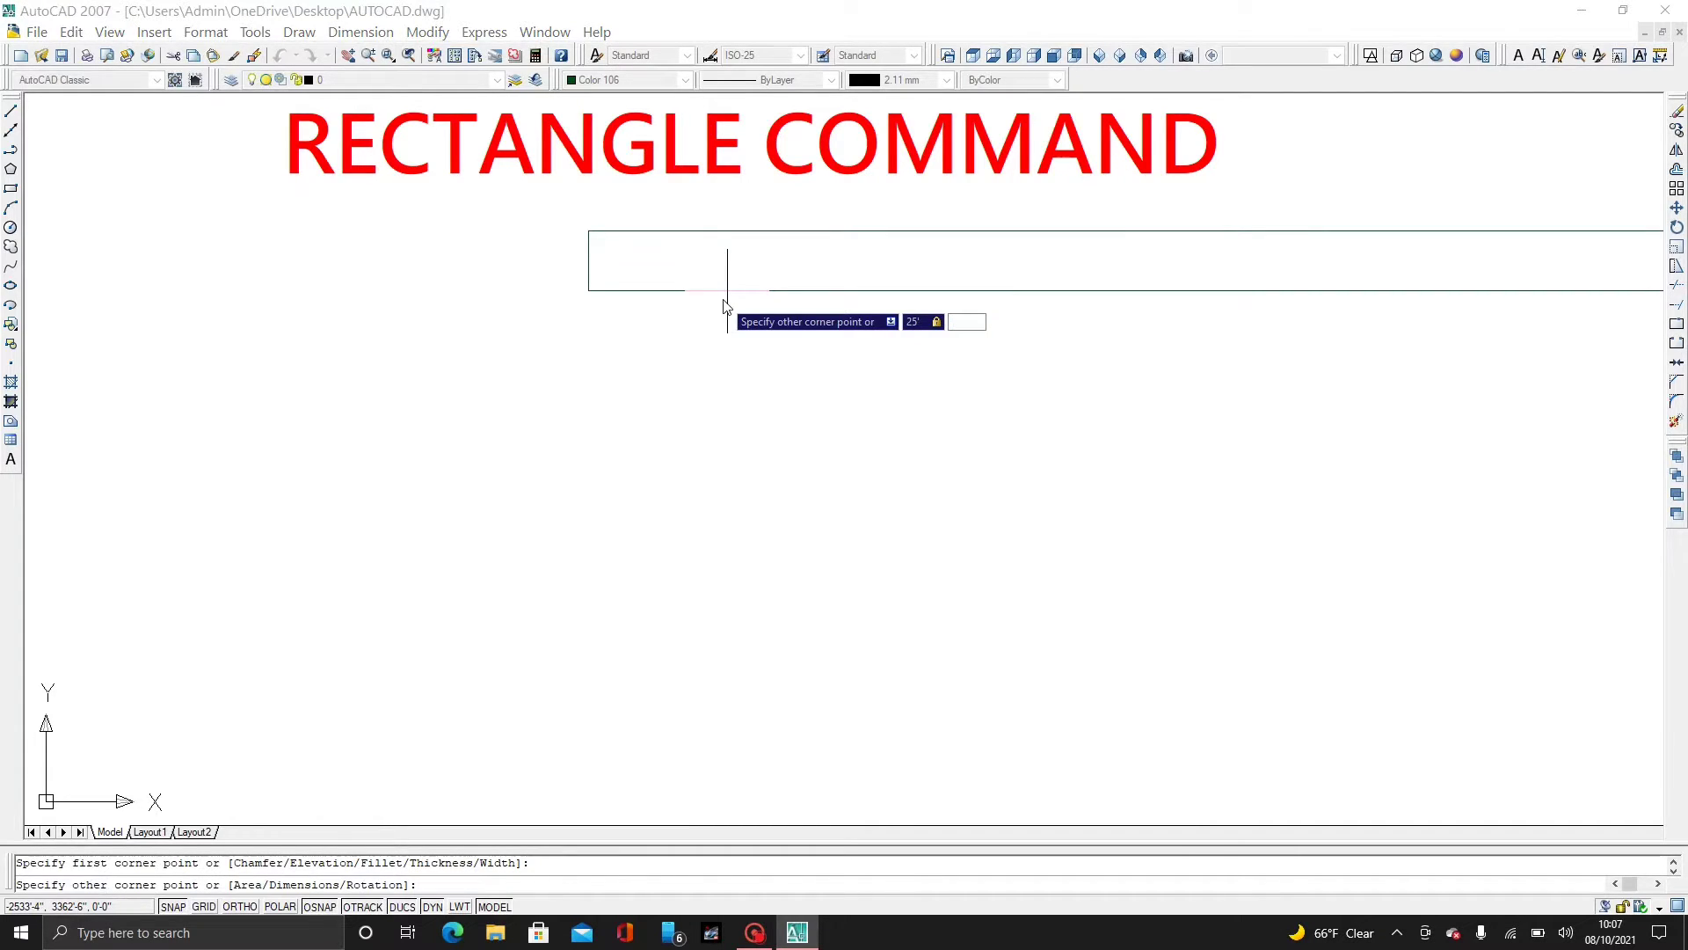
type("35")
key("Return")
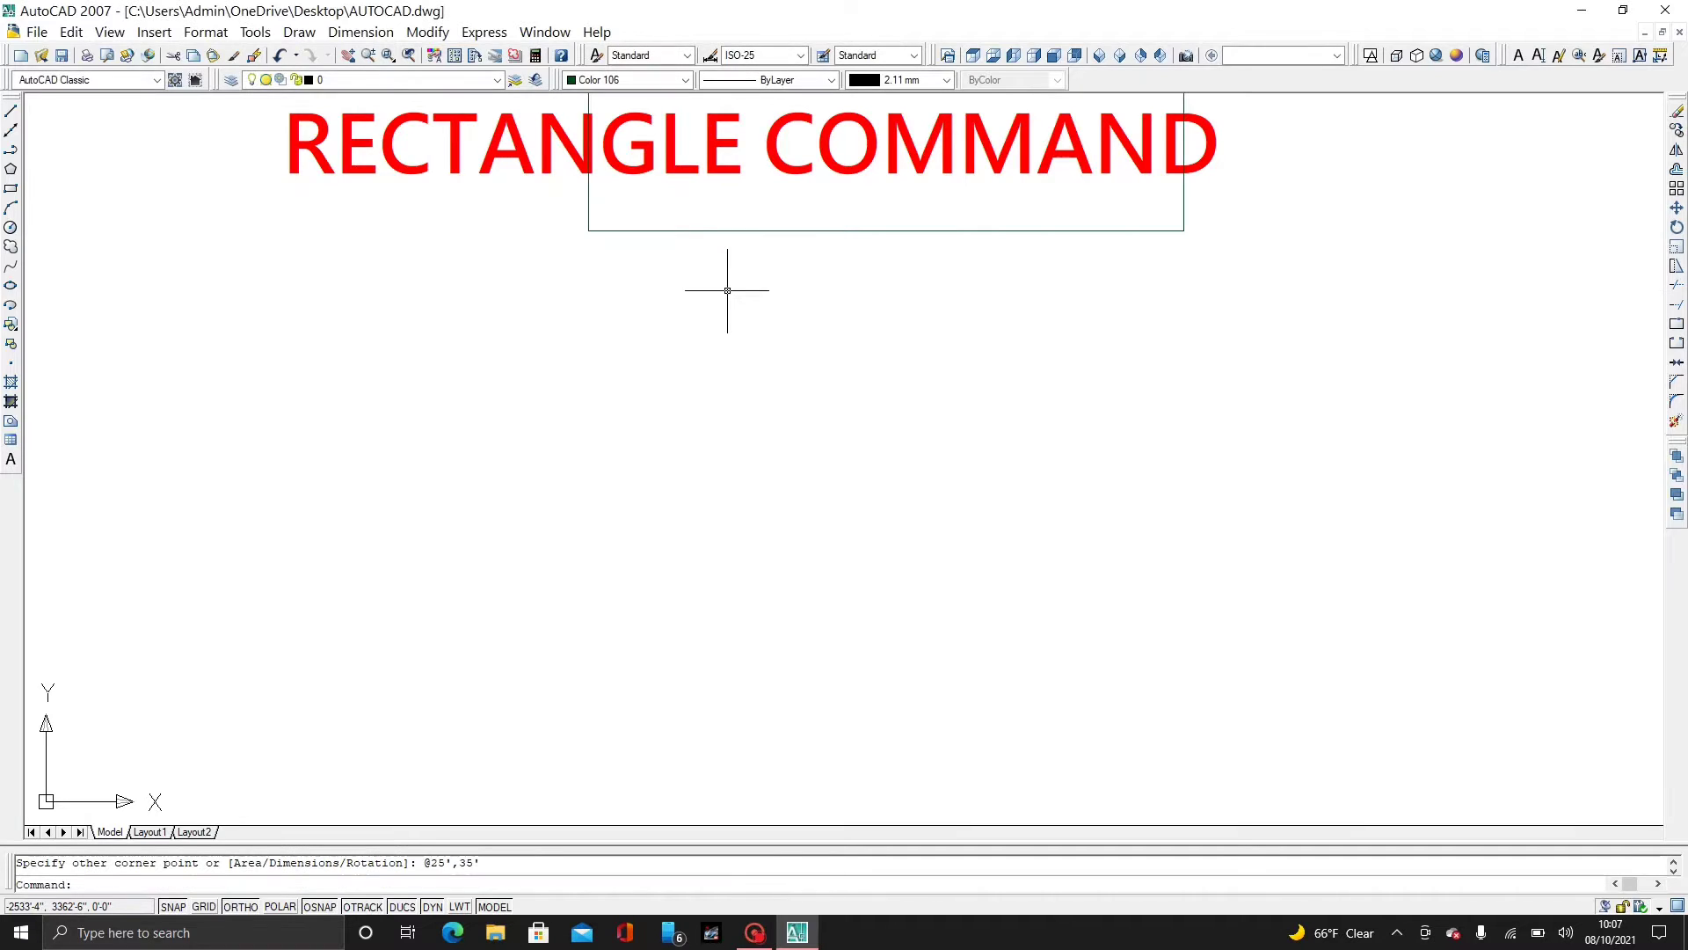
- Move the rectangle straight down by about 36'-8" so that it sits below the title text
left_click(787, 170)
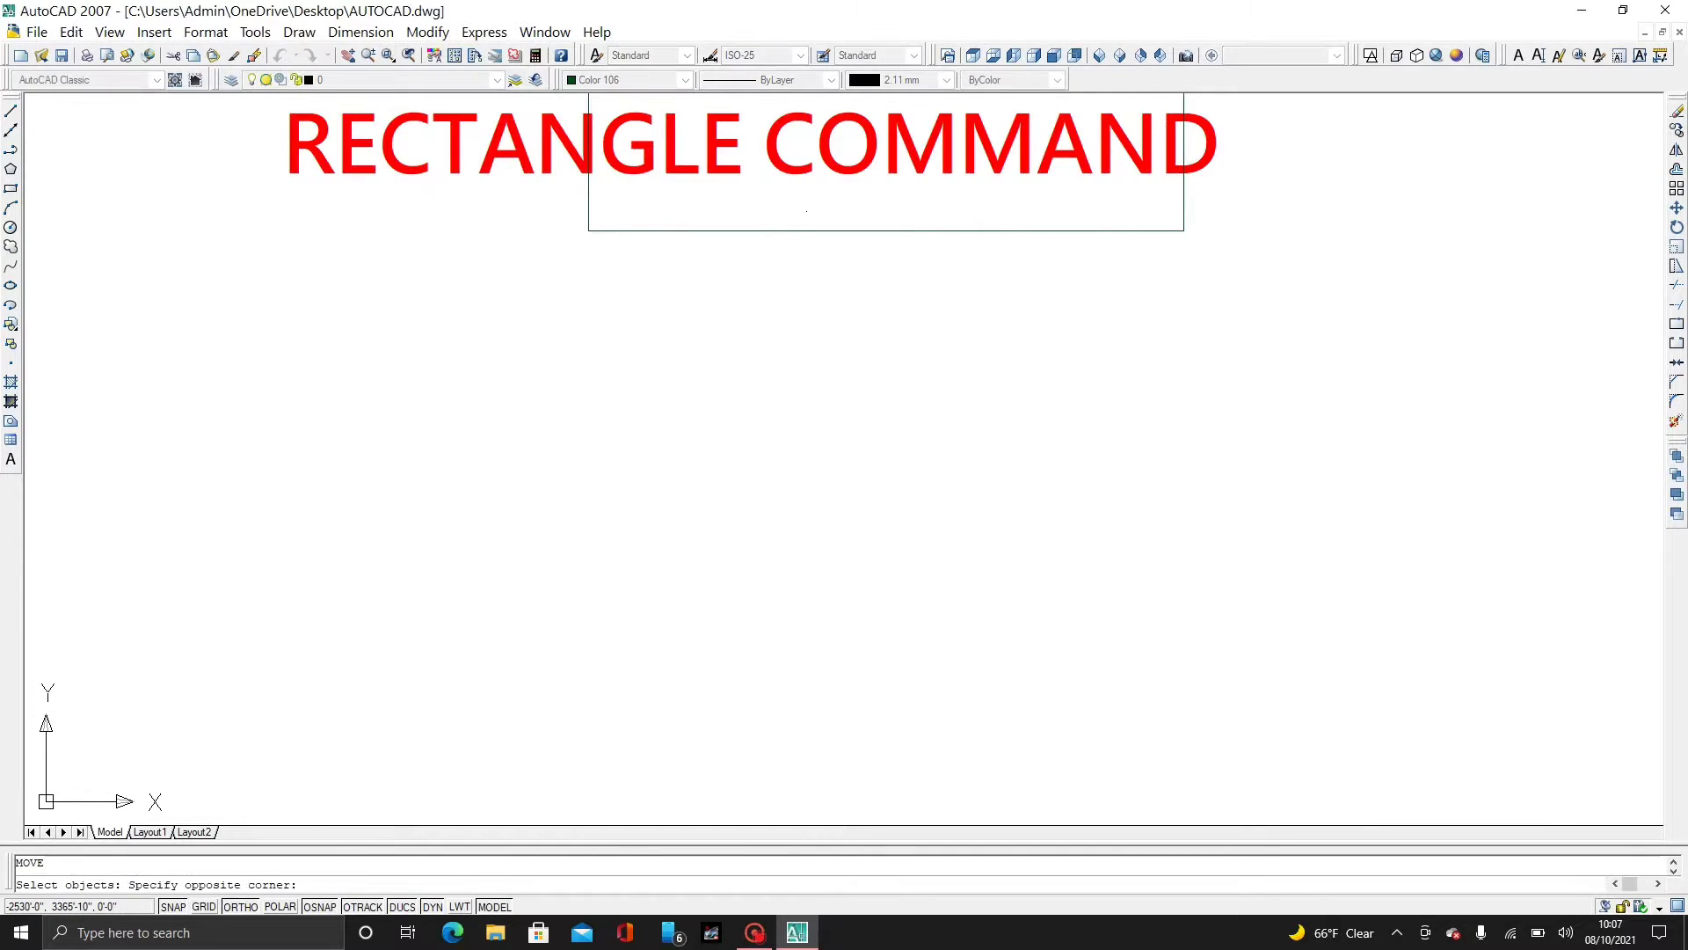
left_click(784, 250)
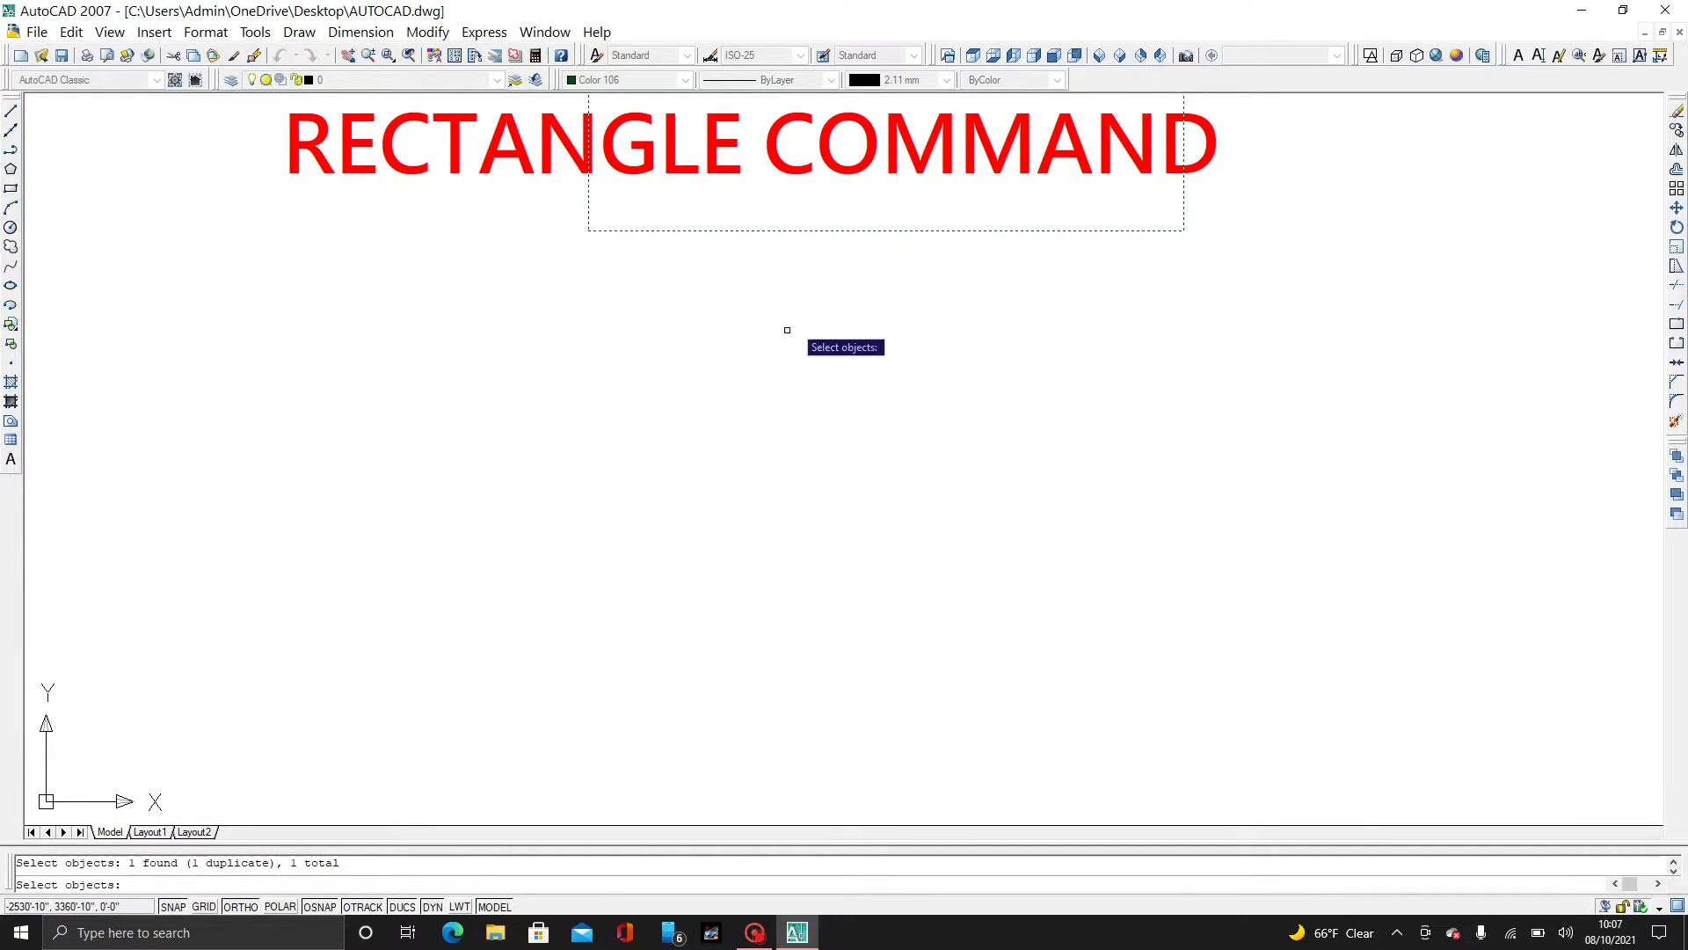
key("Return")
left_click(906, 230)
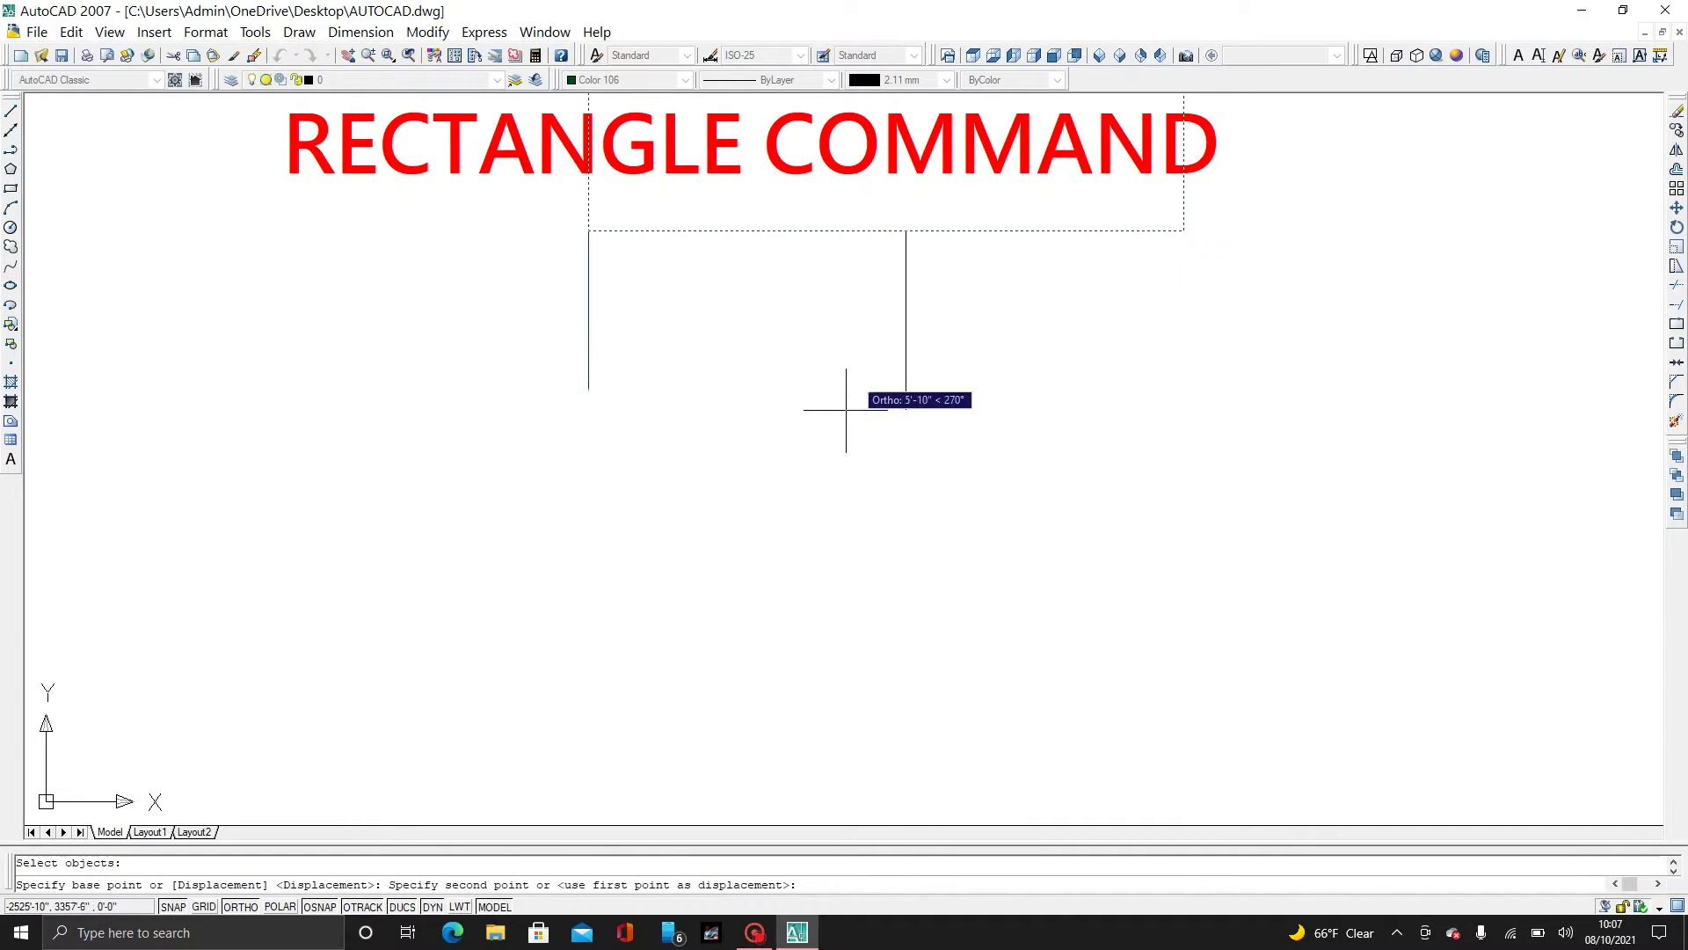
scroll(796, 607, "down", 5)
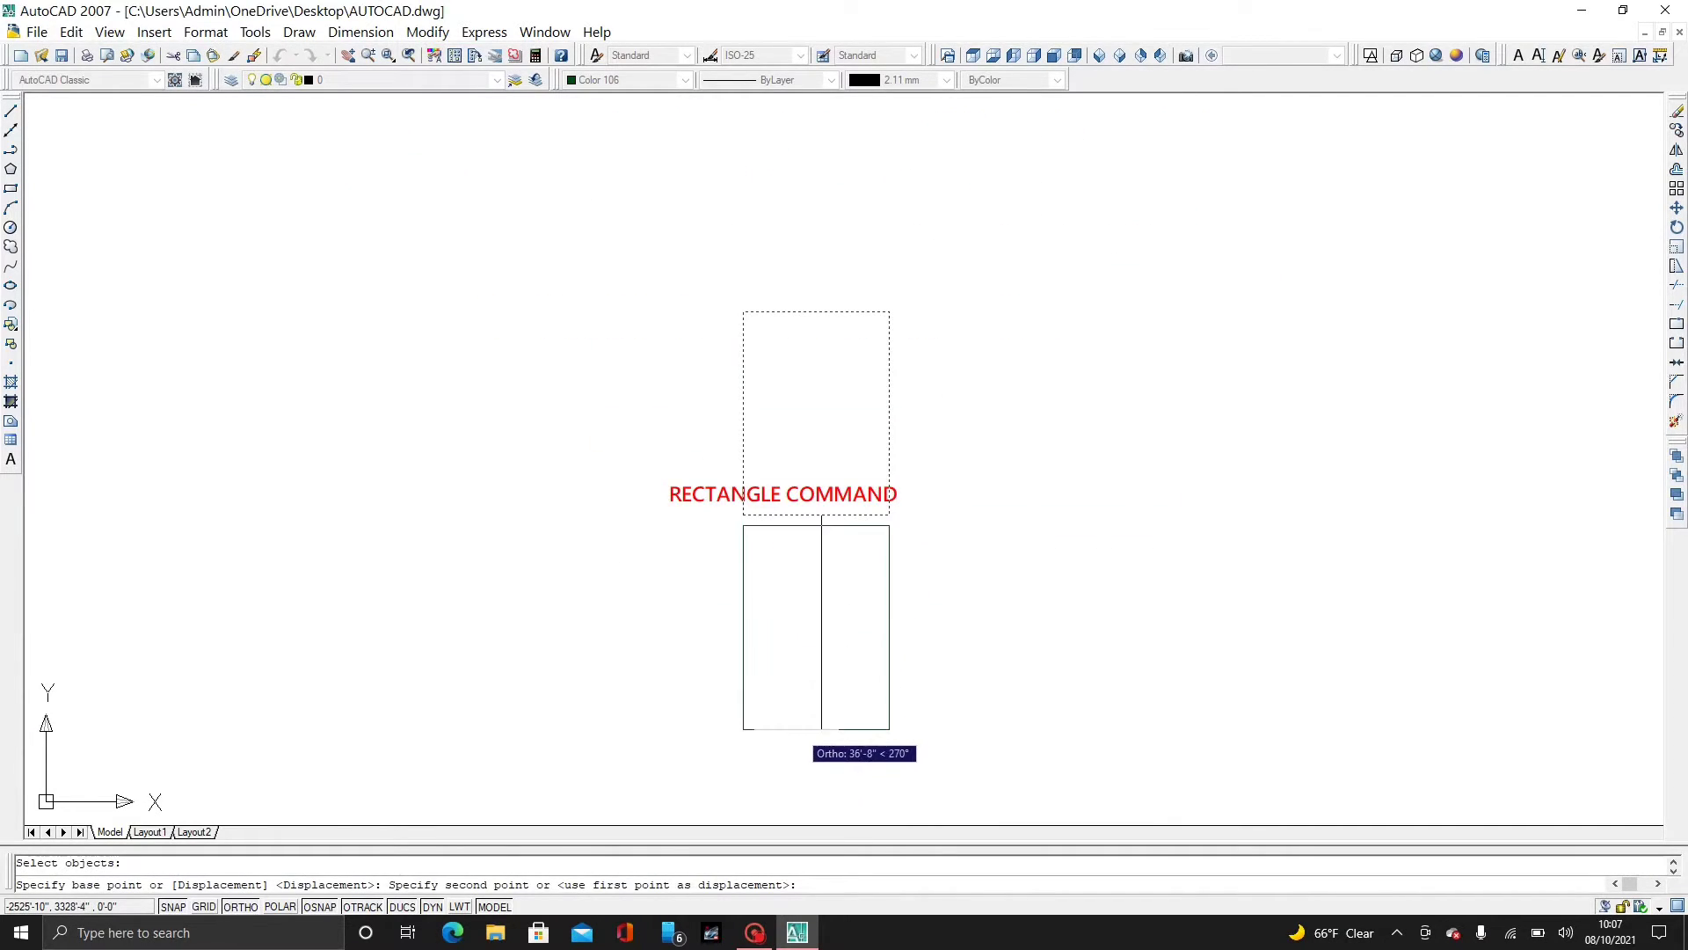
left_click(796, 728)
middle_click_drag(796, 728, 751, 431)
scroll(827, 334, "up", 3)
middle_click_drag(940, 402, 1000, 395)
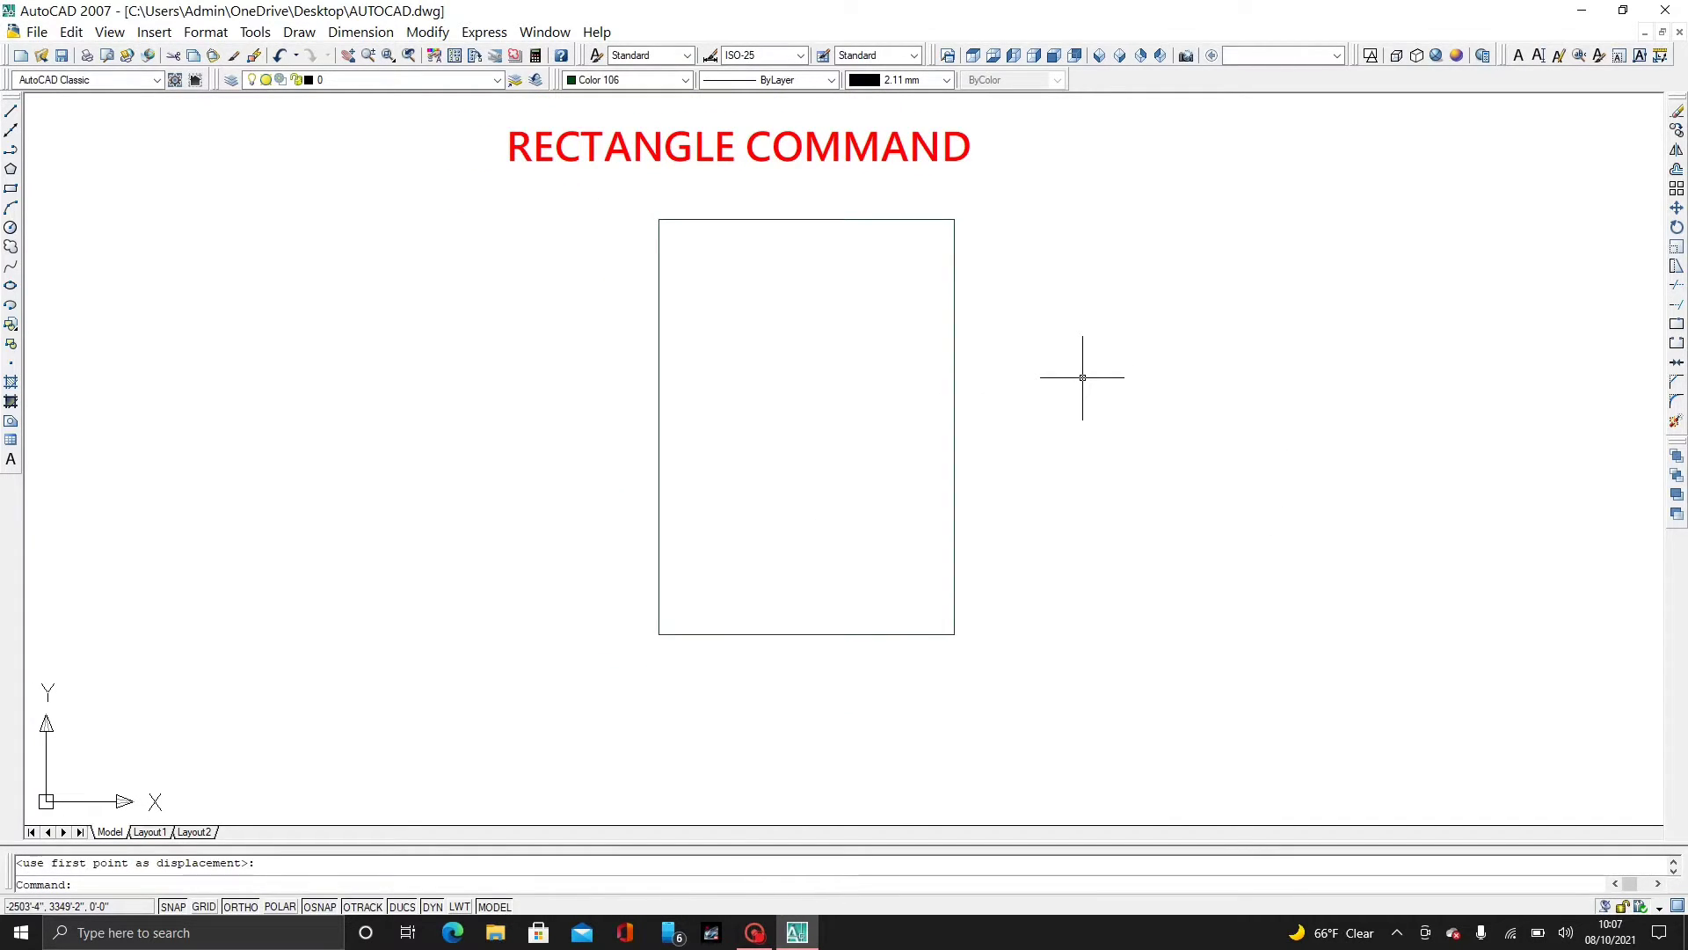
- Add an aligned dimension to the rectangle's bottom edge, placing the dimension line inside the rectangle
left_click(1083, 378)
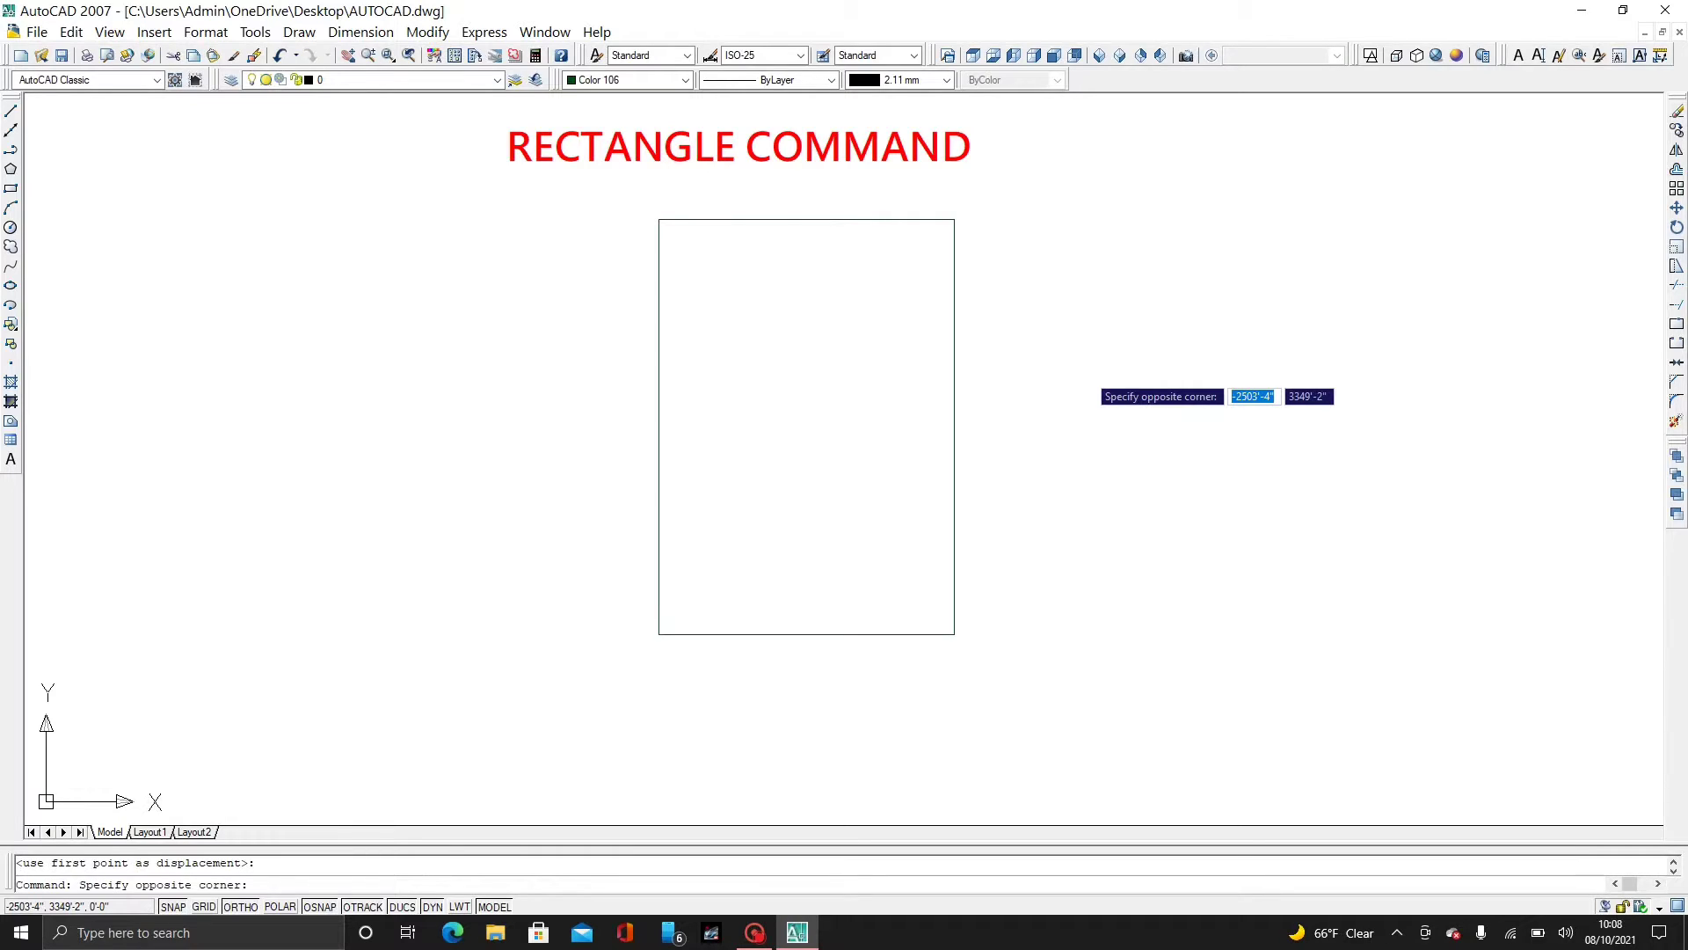
left_click(1083, 405)
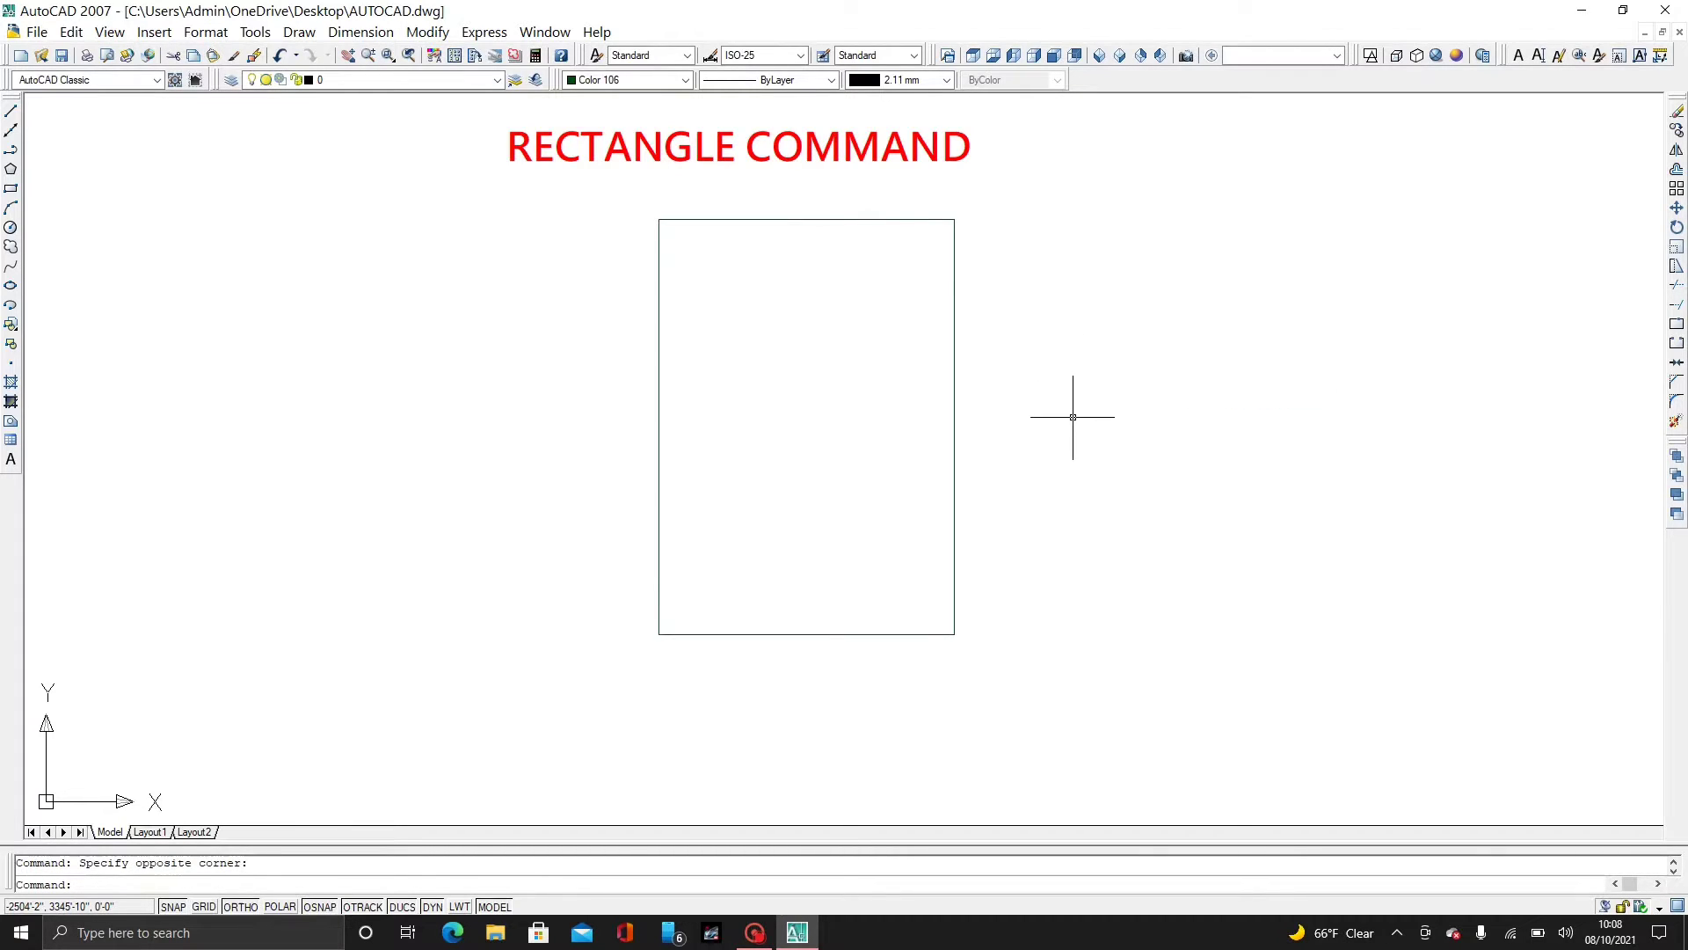
type("dal")
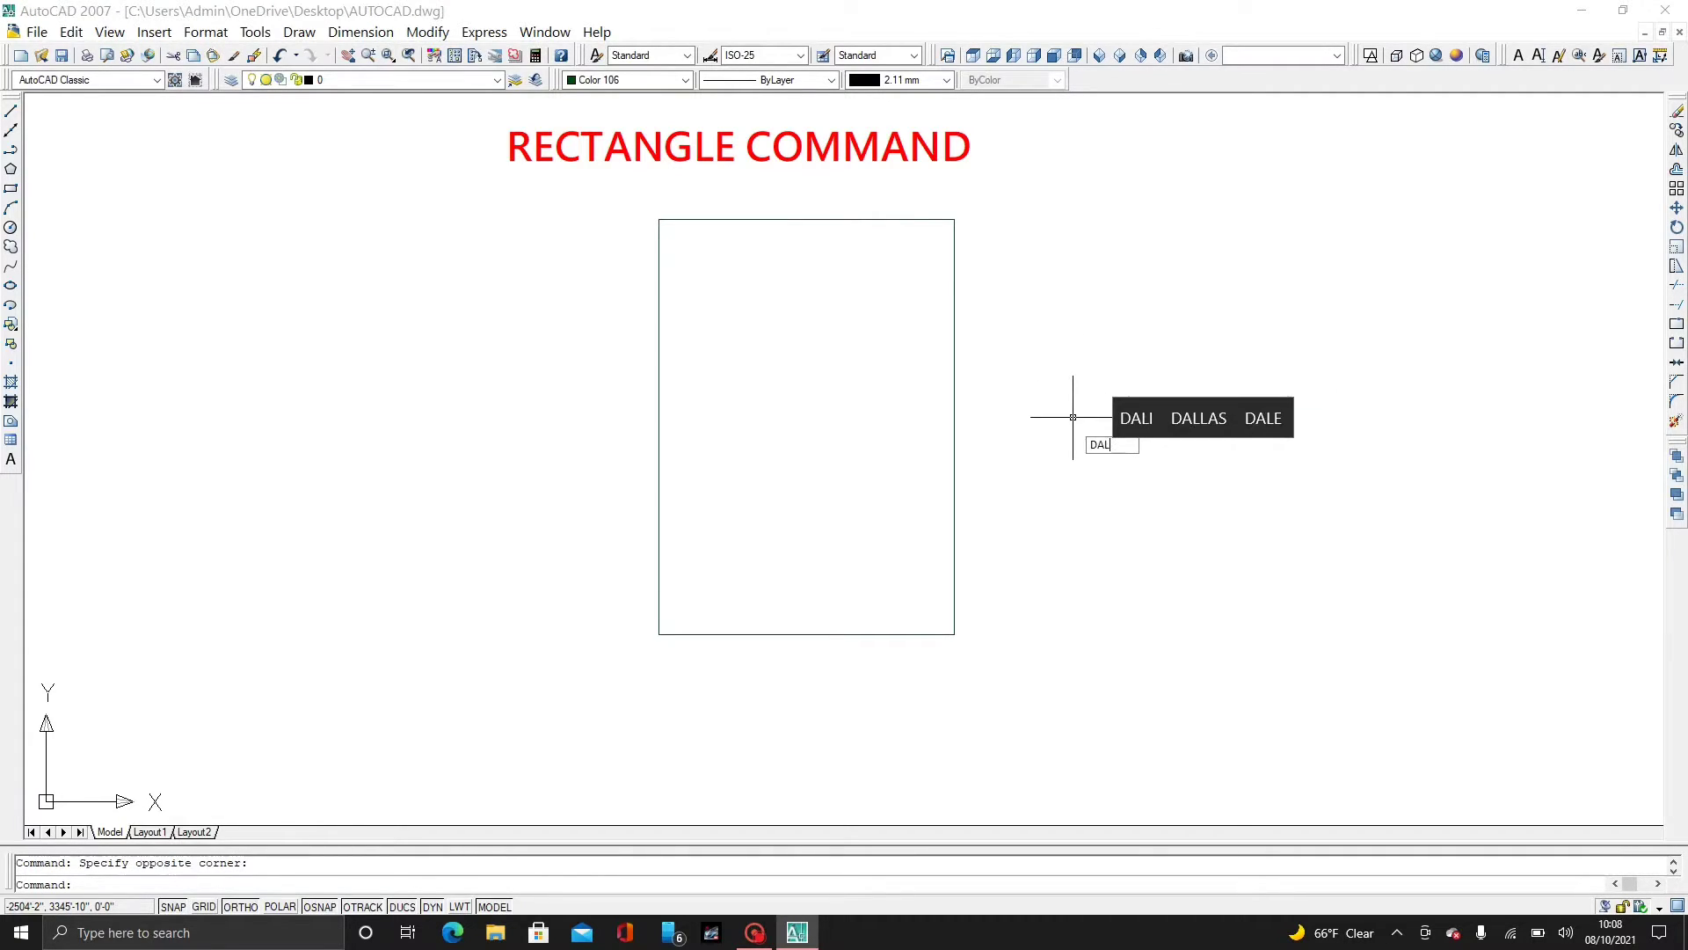
key("Return")
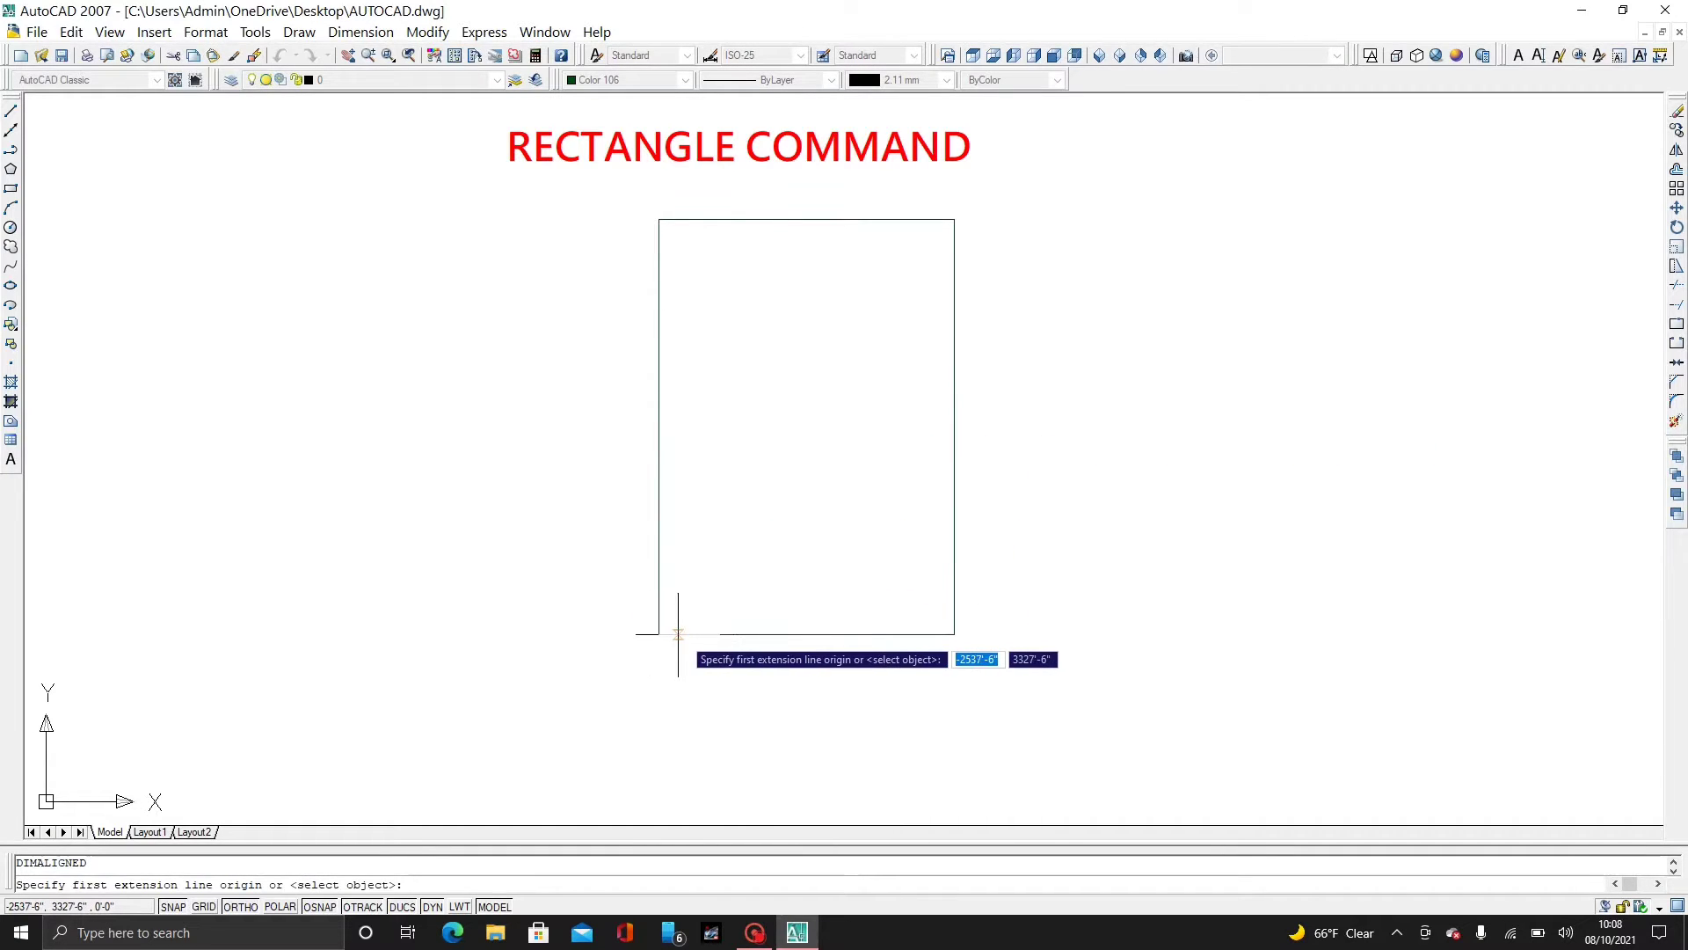
left_click(658, 634)
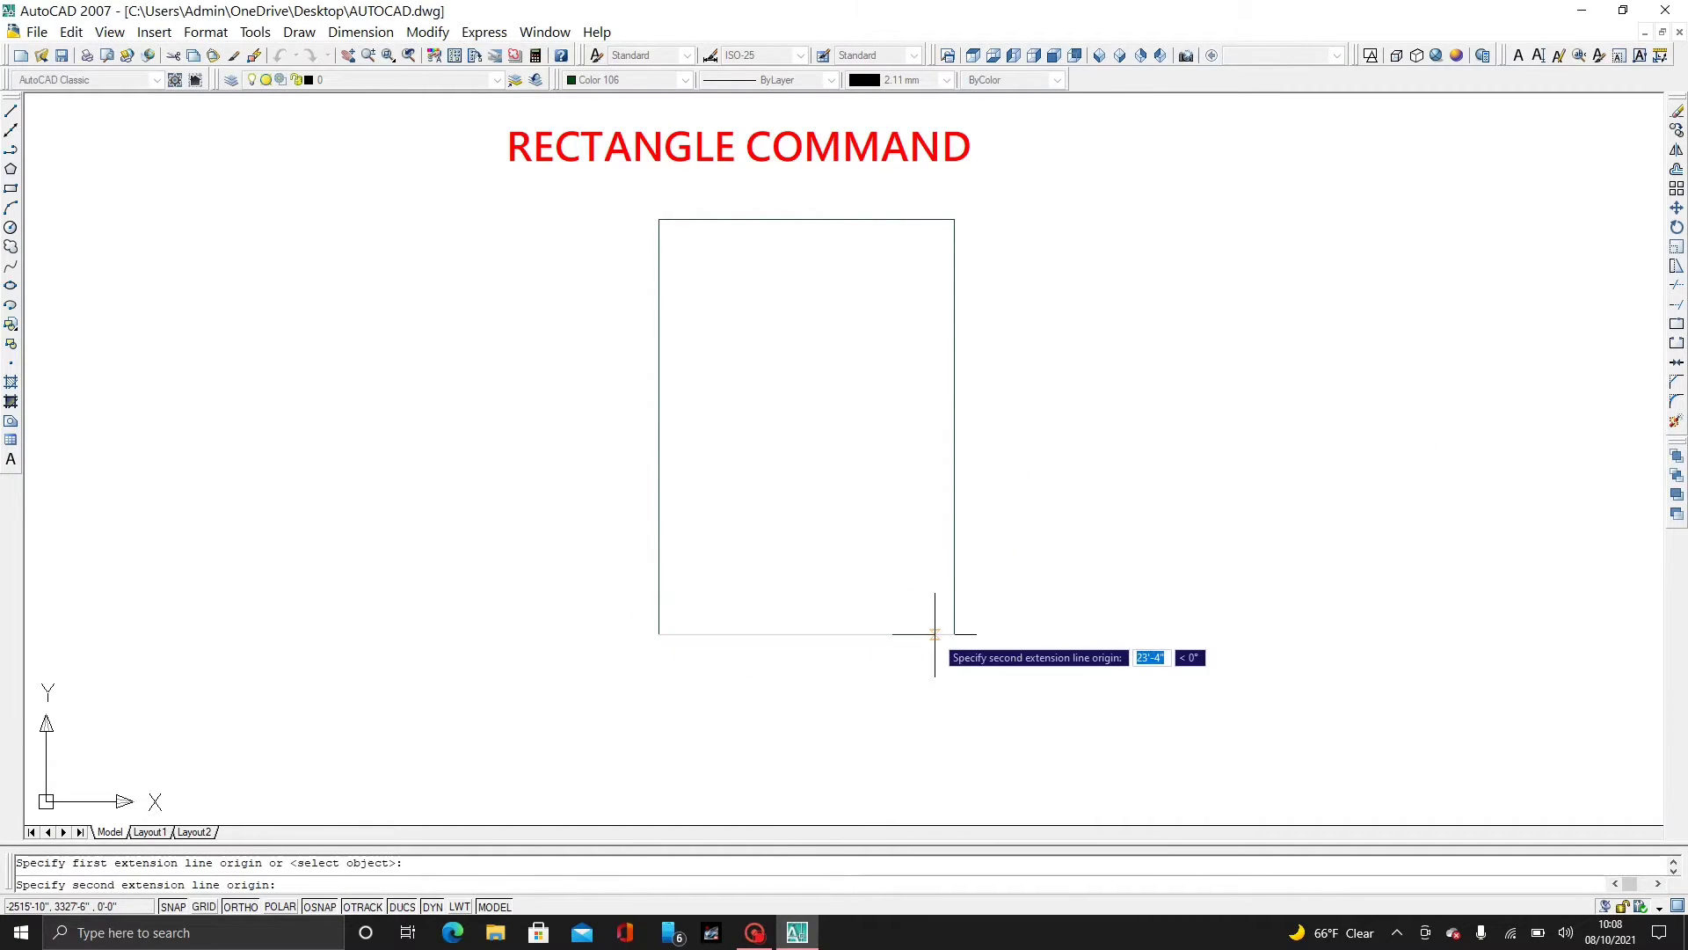
left_click(944, 633)
left_click(916, 584)
scroll(818, 603, "up", 3)
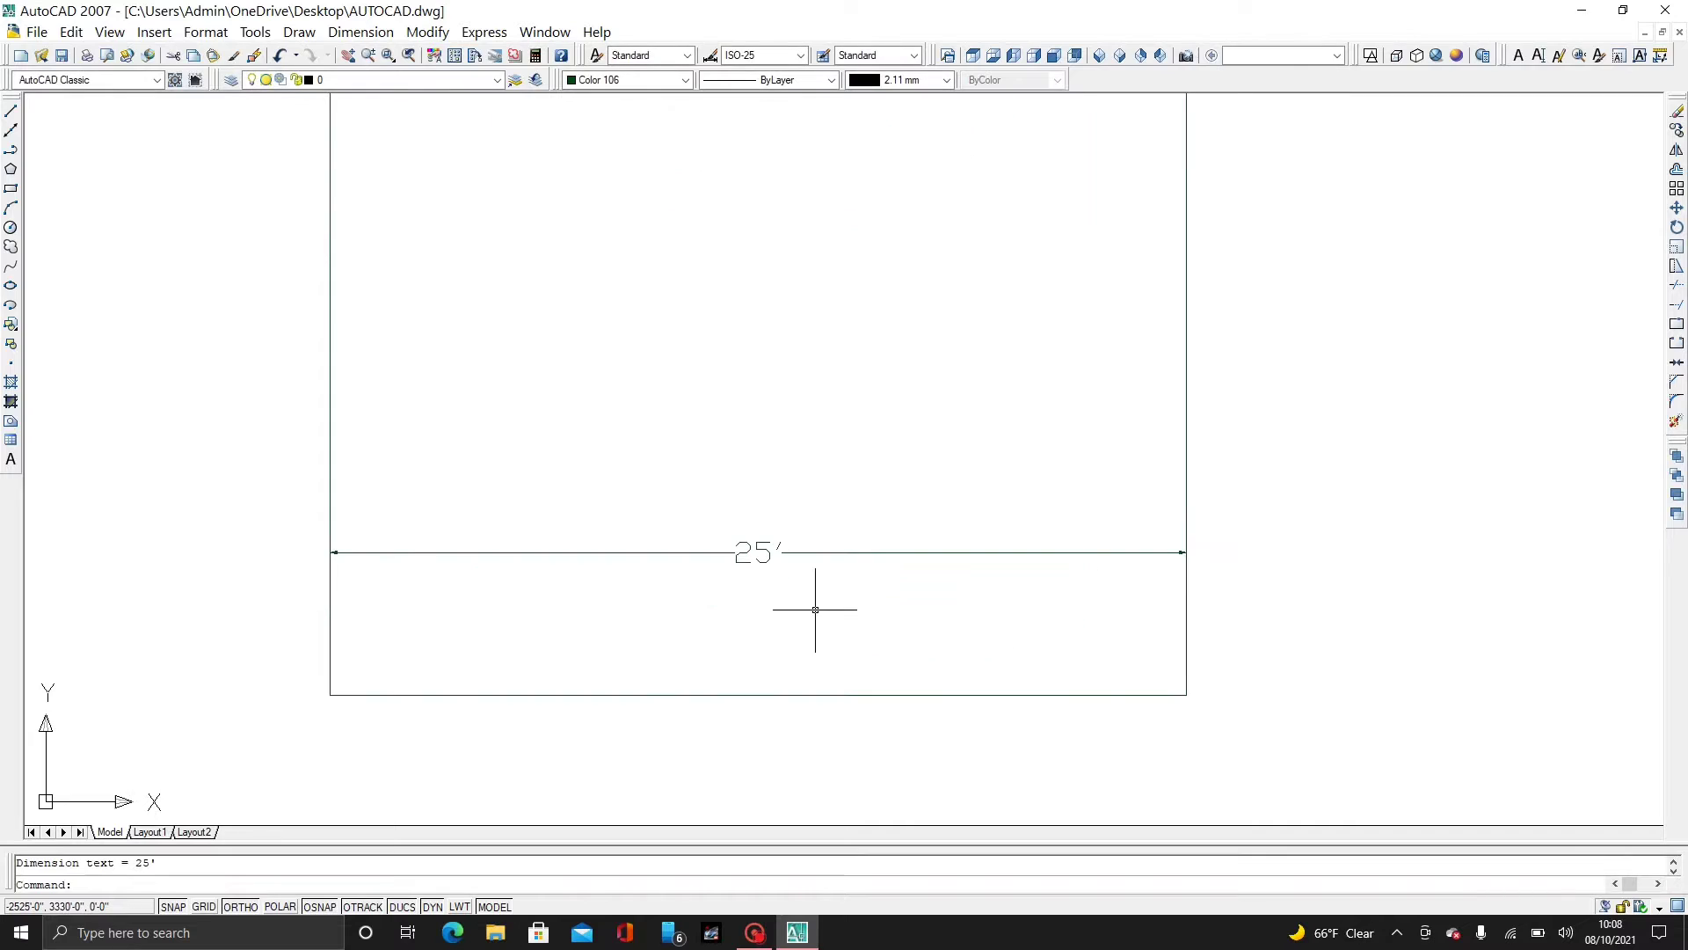
- Add an aligned dimension to the rectangle's right edge, placing the dimension line outside the rectangle
scroll(820, 606, "down", 2)
scroll(820, 606, "down", 2)
key("Return")
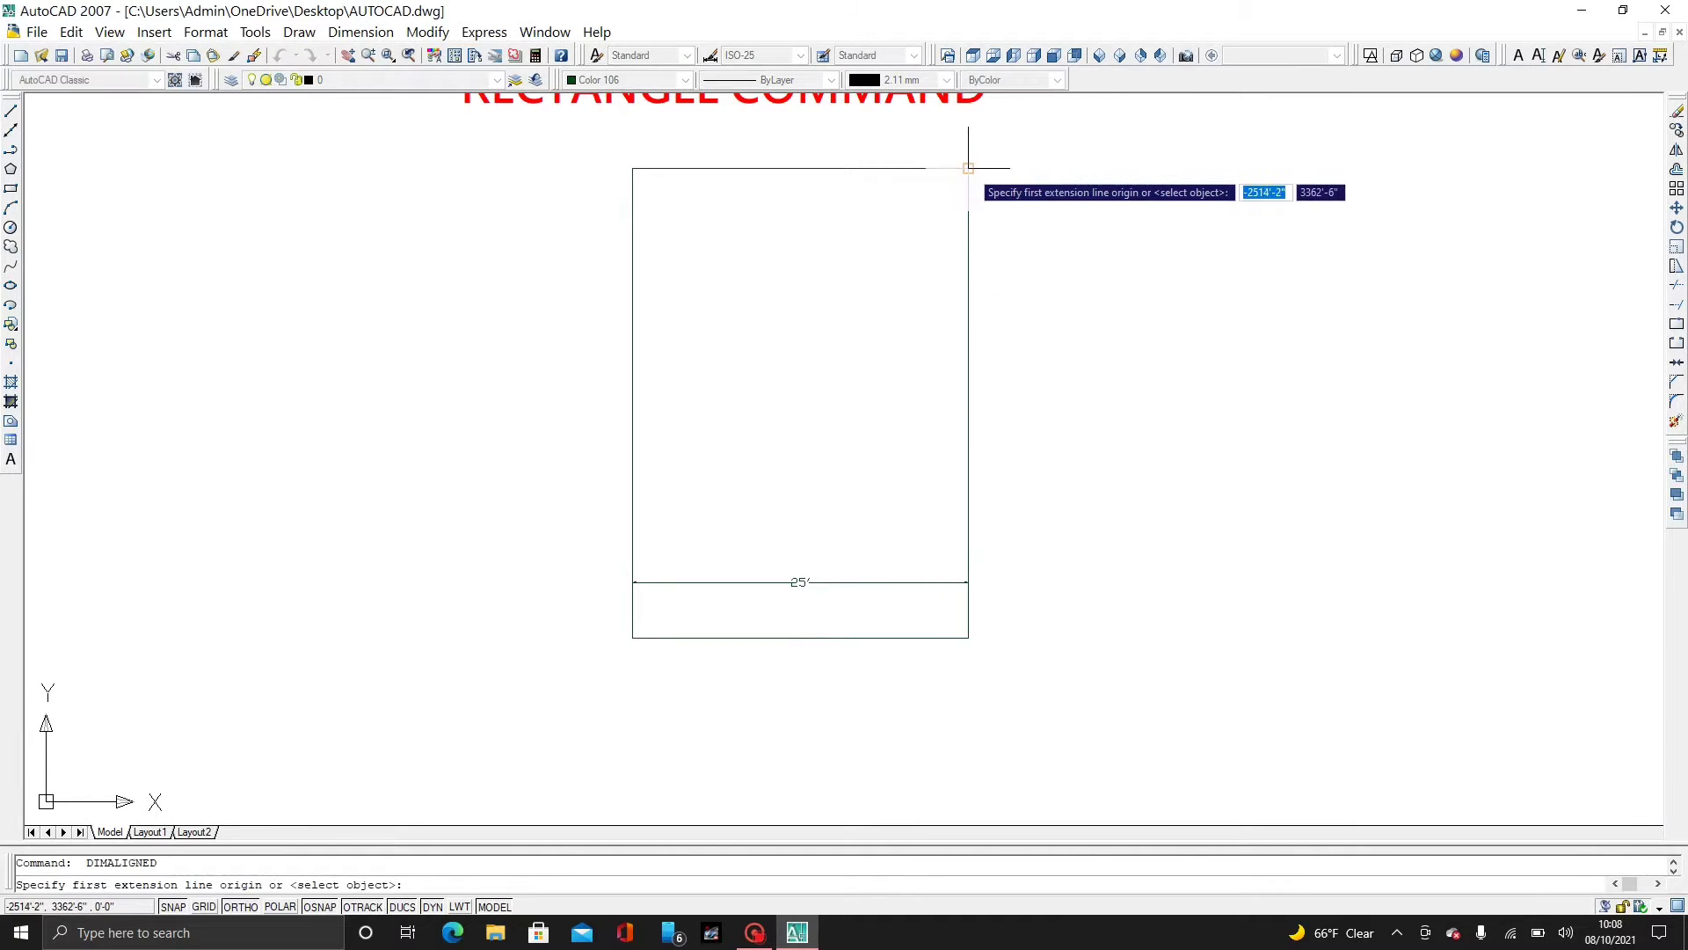
left_click(968, 213)
left_click(968, 638)
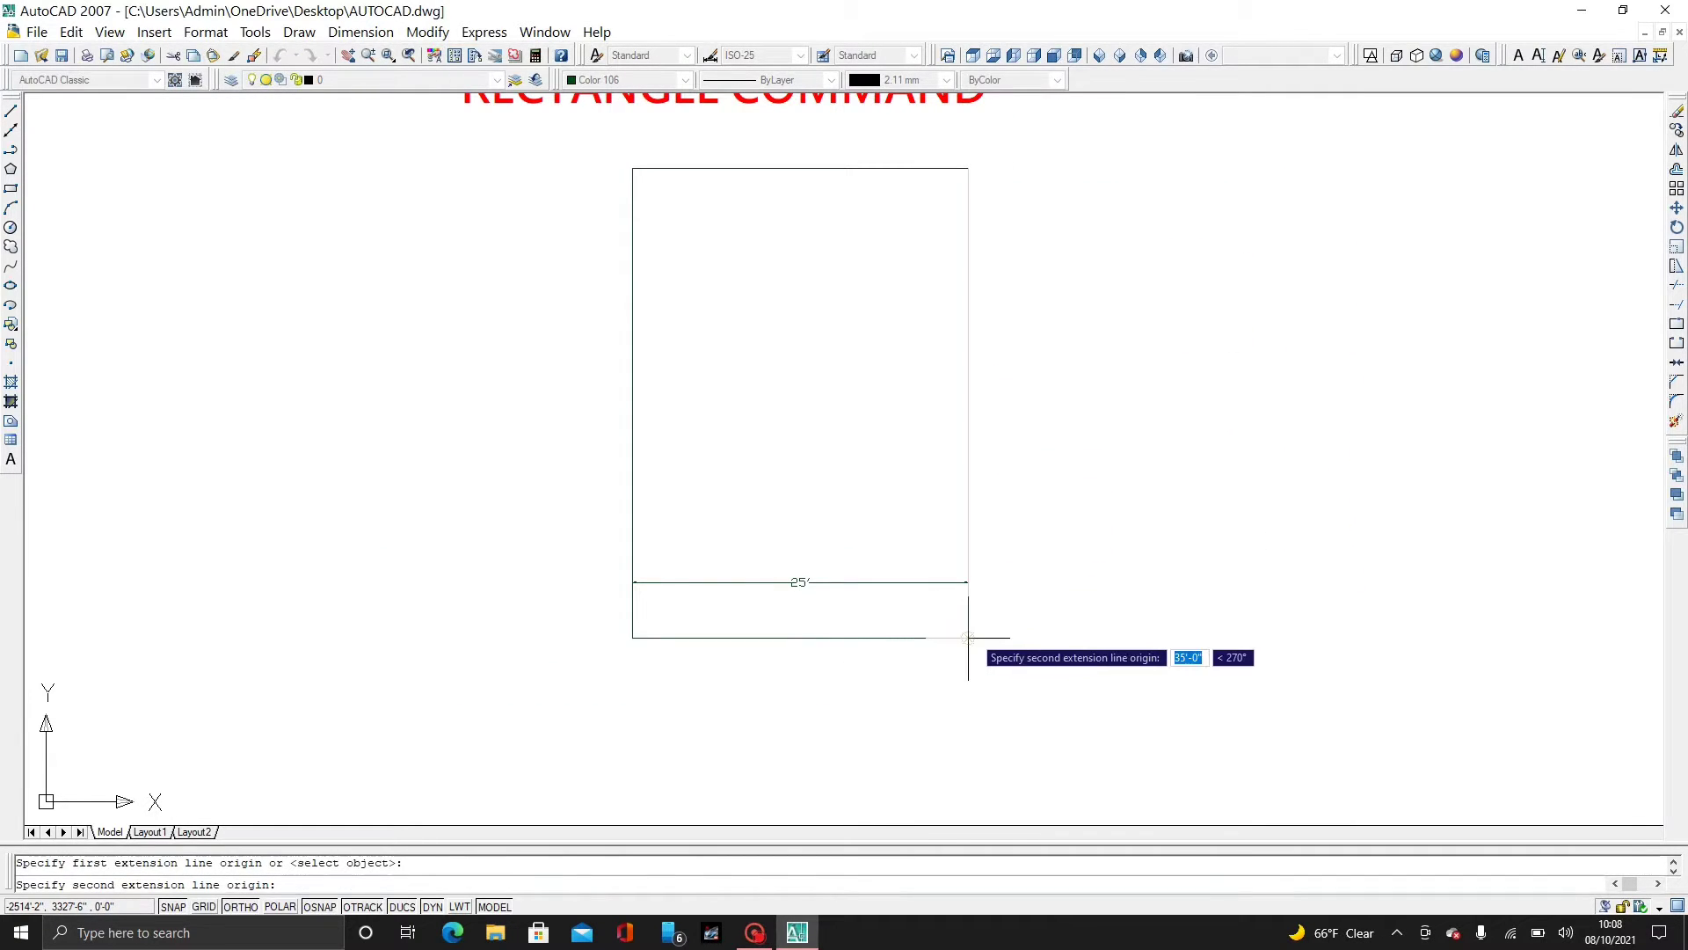
left_click(1035, 616)
scroll(979, 362, "up", 5)
scroll(1176, 524, "down", 6)
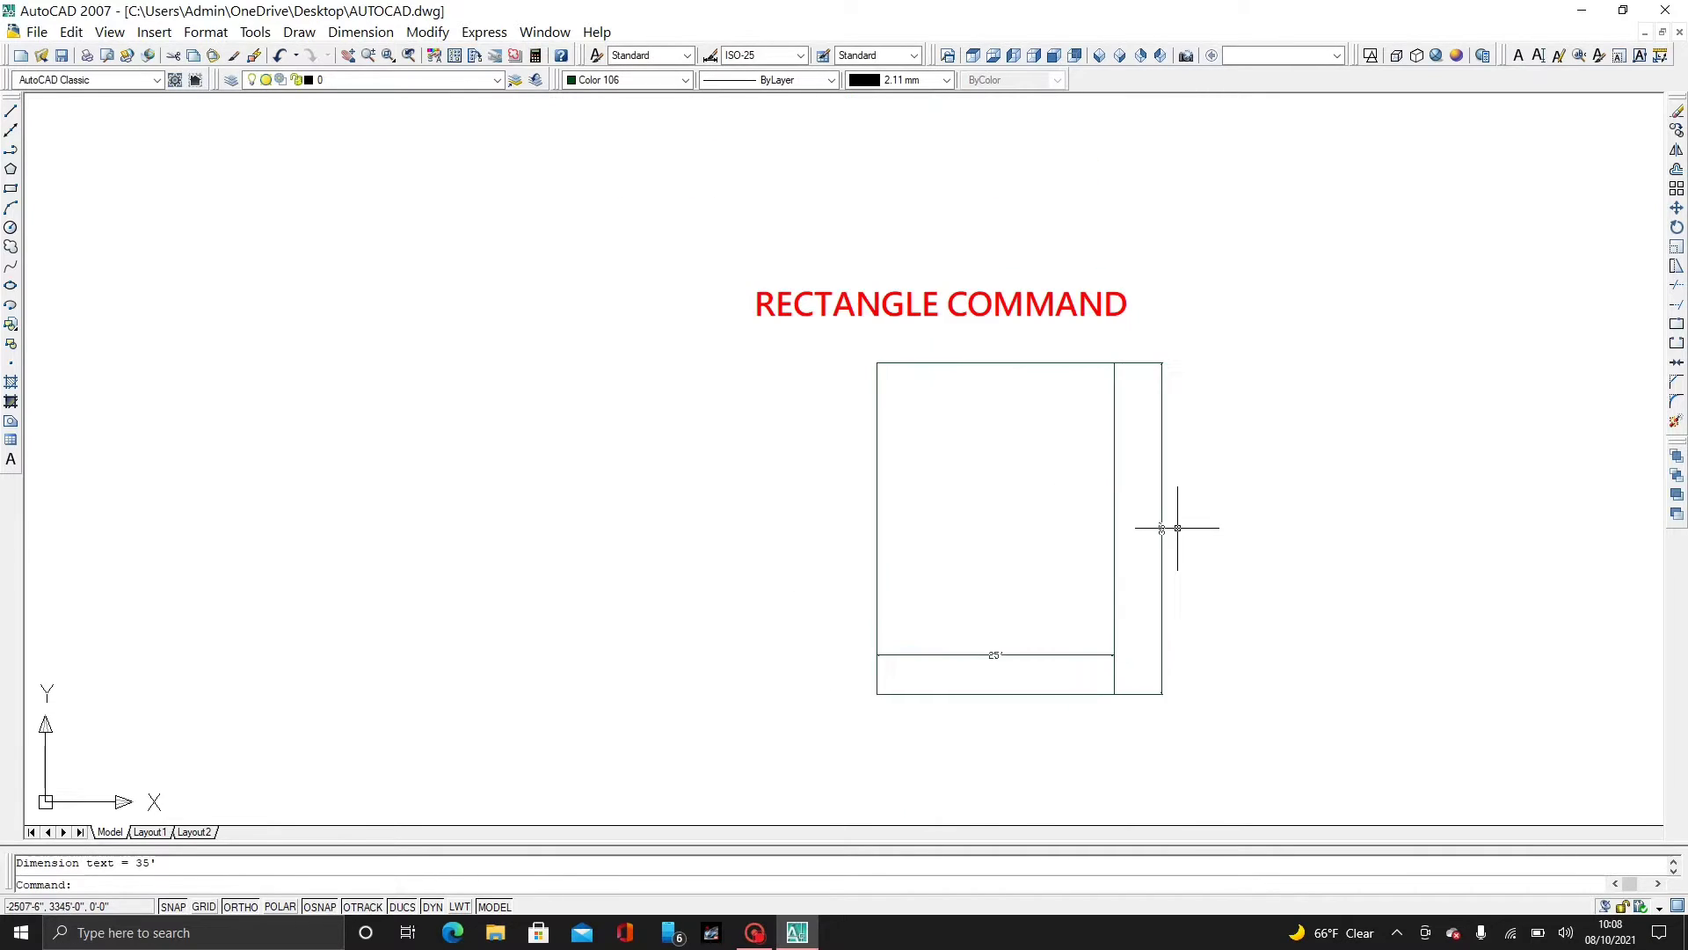
- Erase both dimensions and the rectangle, leaving only the title text
middle_click_drag(1176, 524, 1136, 495)
left_click(1121, 486)
left_click(983, 616)
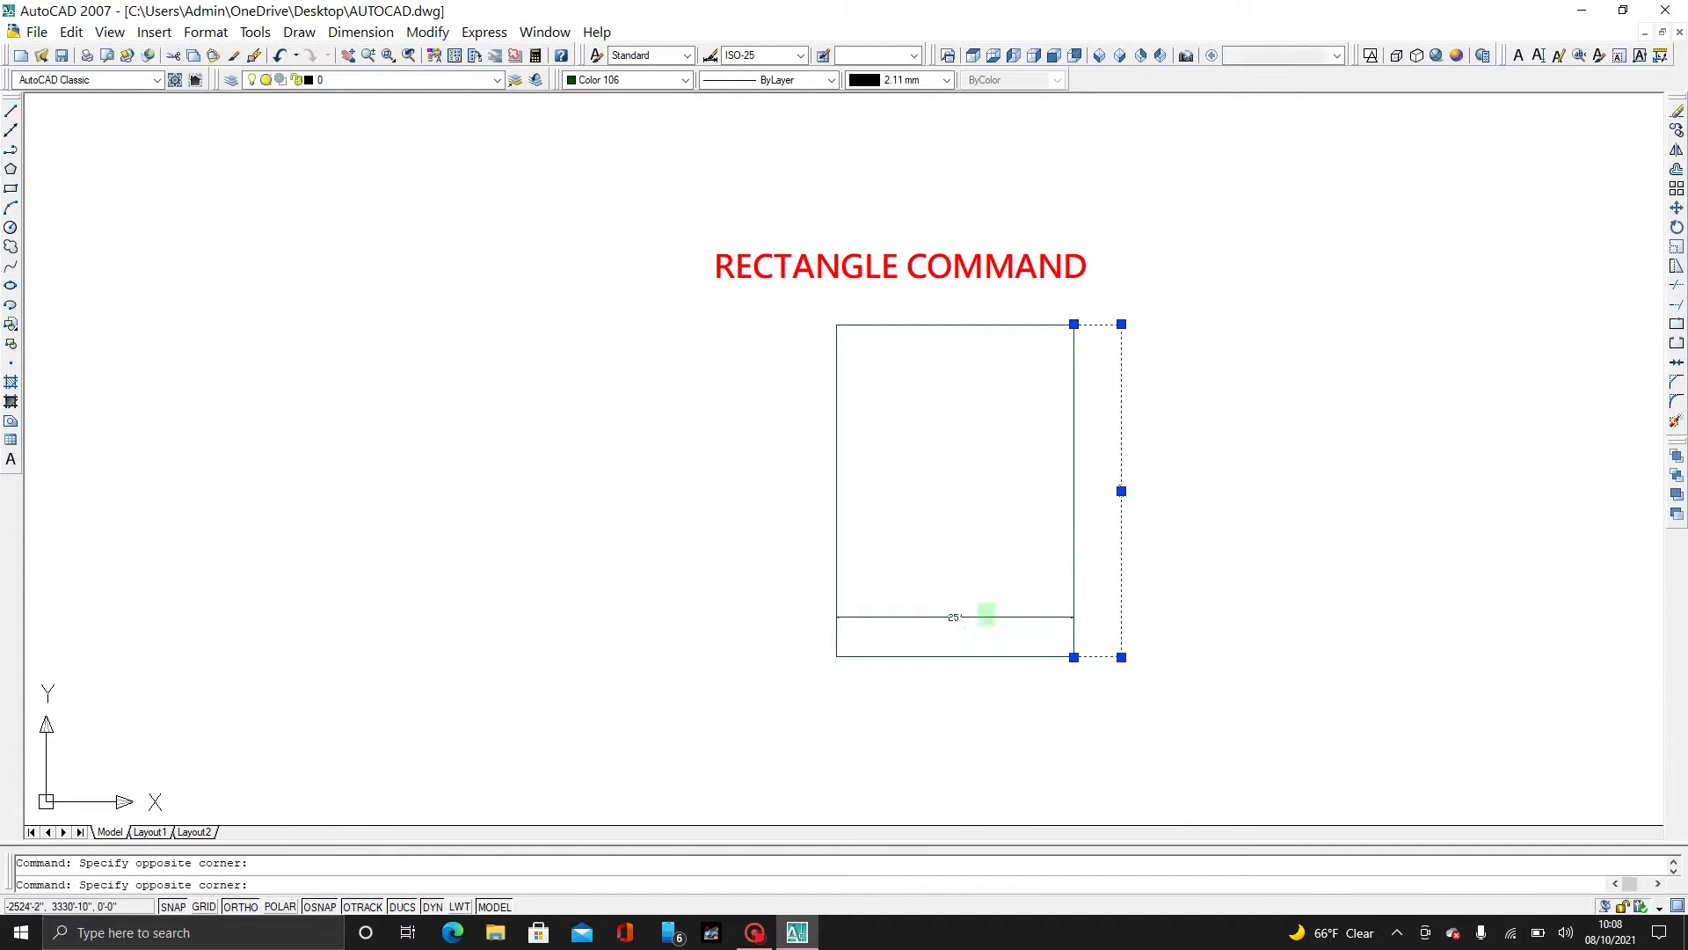
key("Delete")
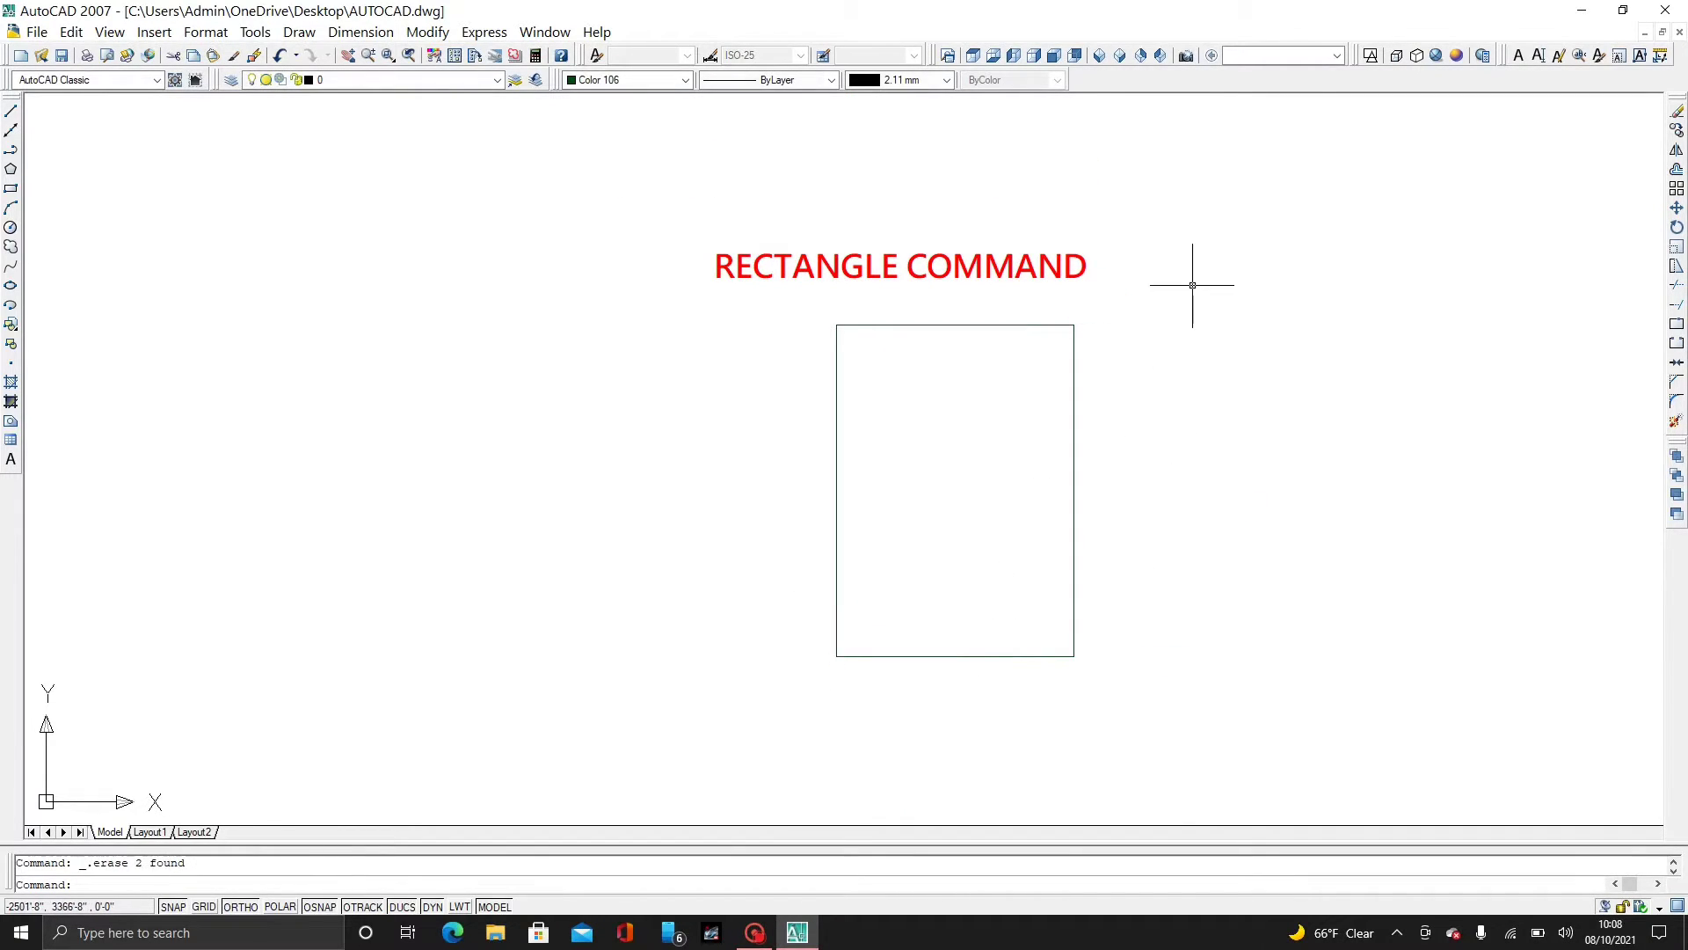
left_click(1193, 284)
left_click(836, 743)
key("Delete")
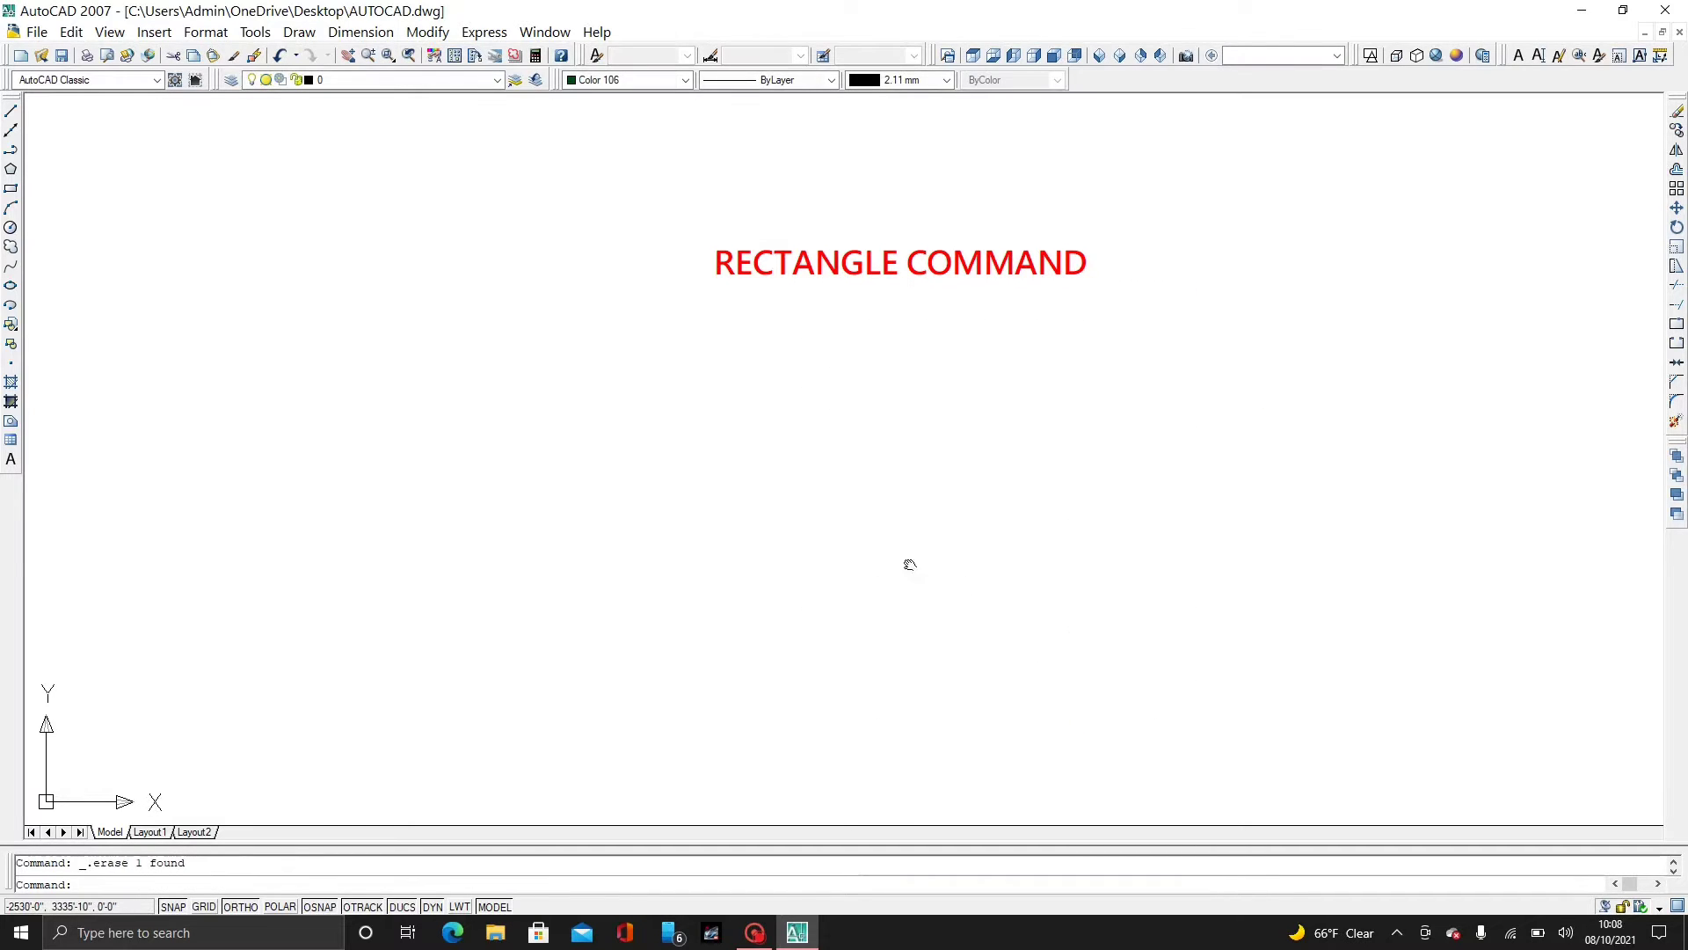
- Draw a rectangle 10' wide and 15' high, starting its first corner beneath the title text
middle_click_drag(908, 565, 798, 433)
type("rec")
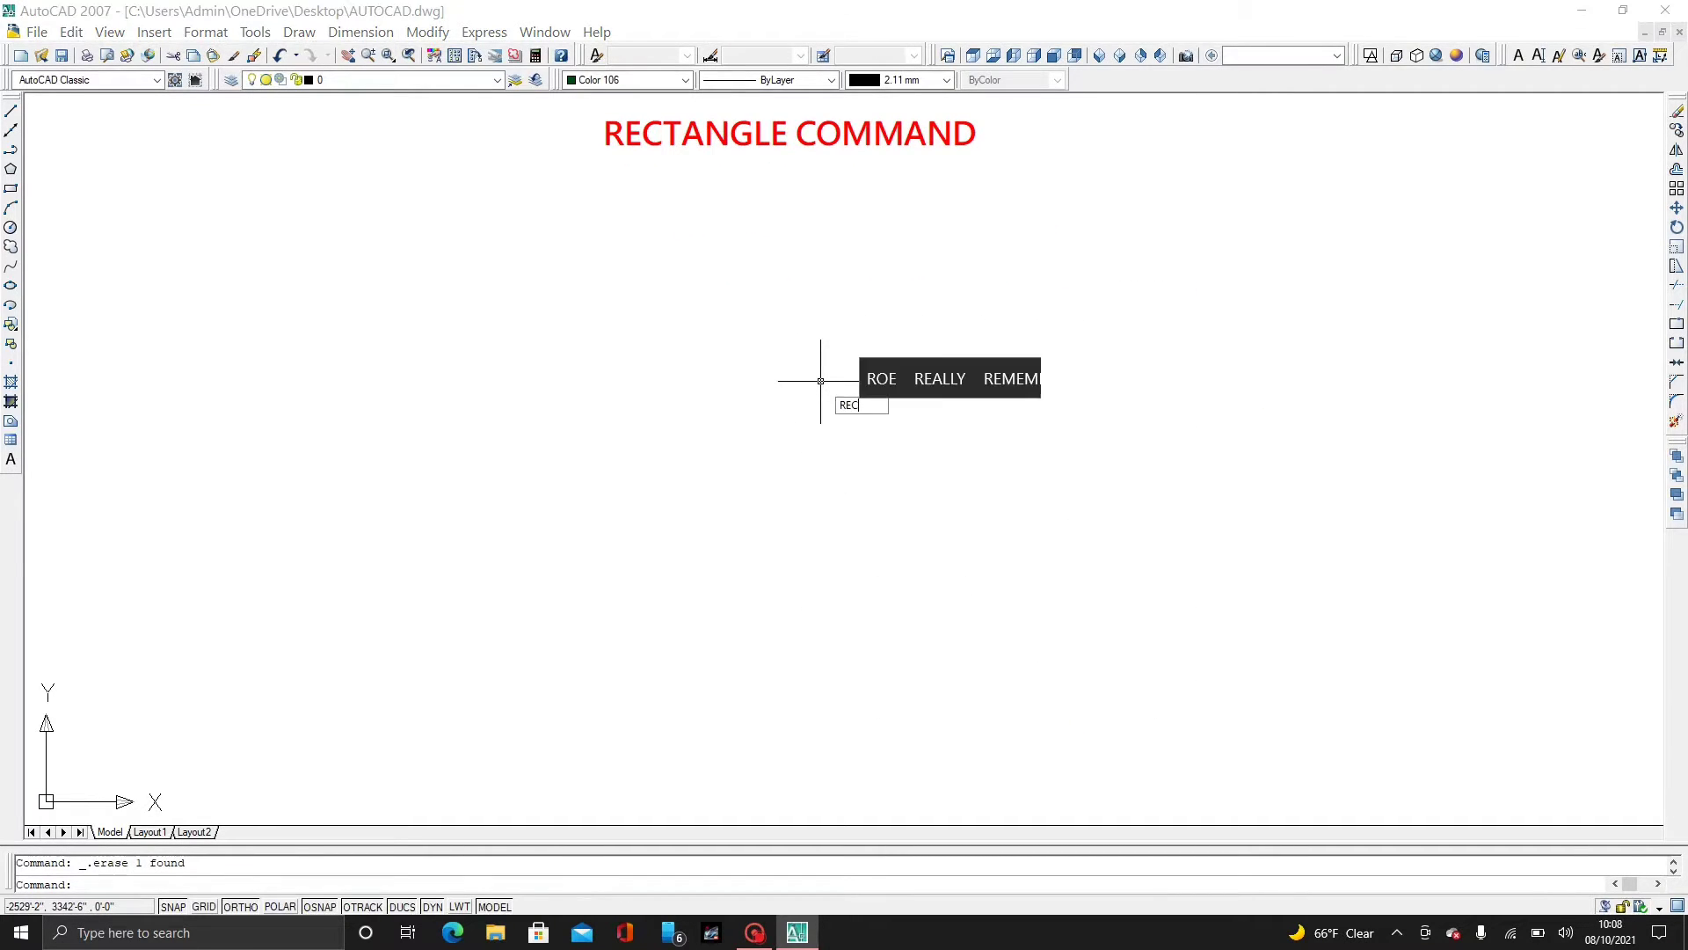
key("Return")
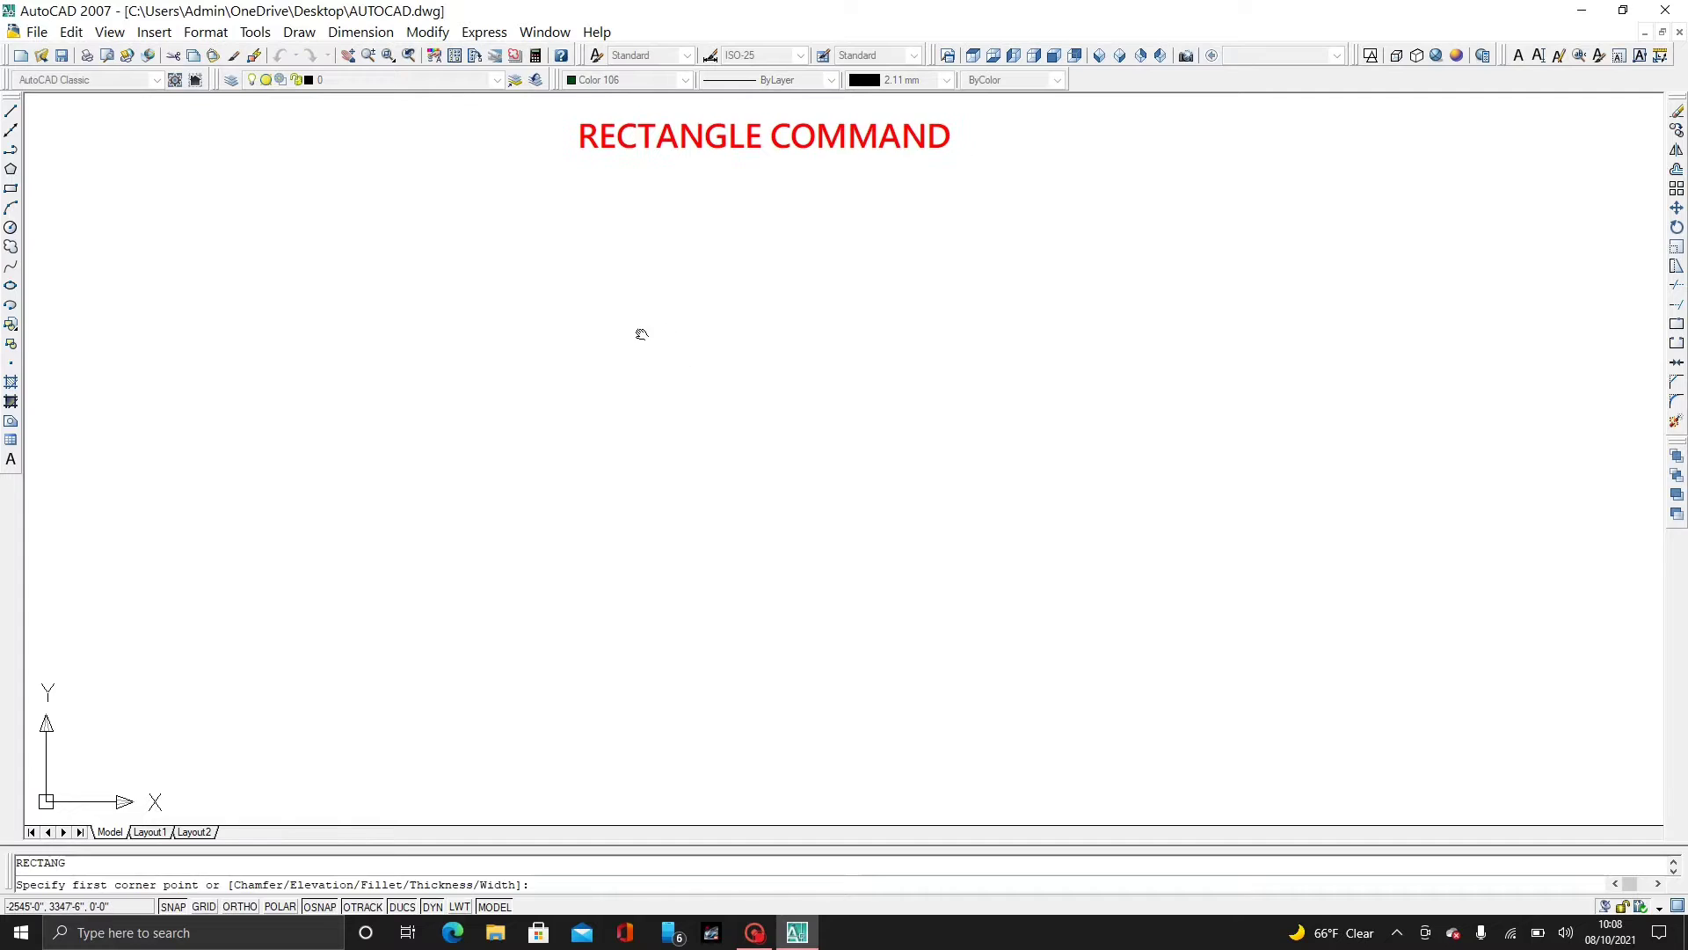
left_click(613, 266)
type("10'")
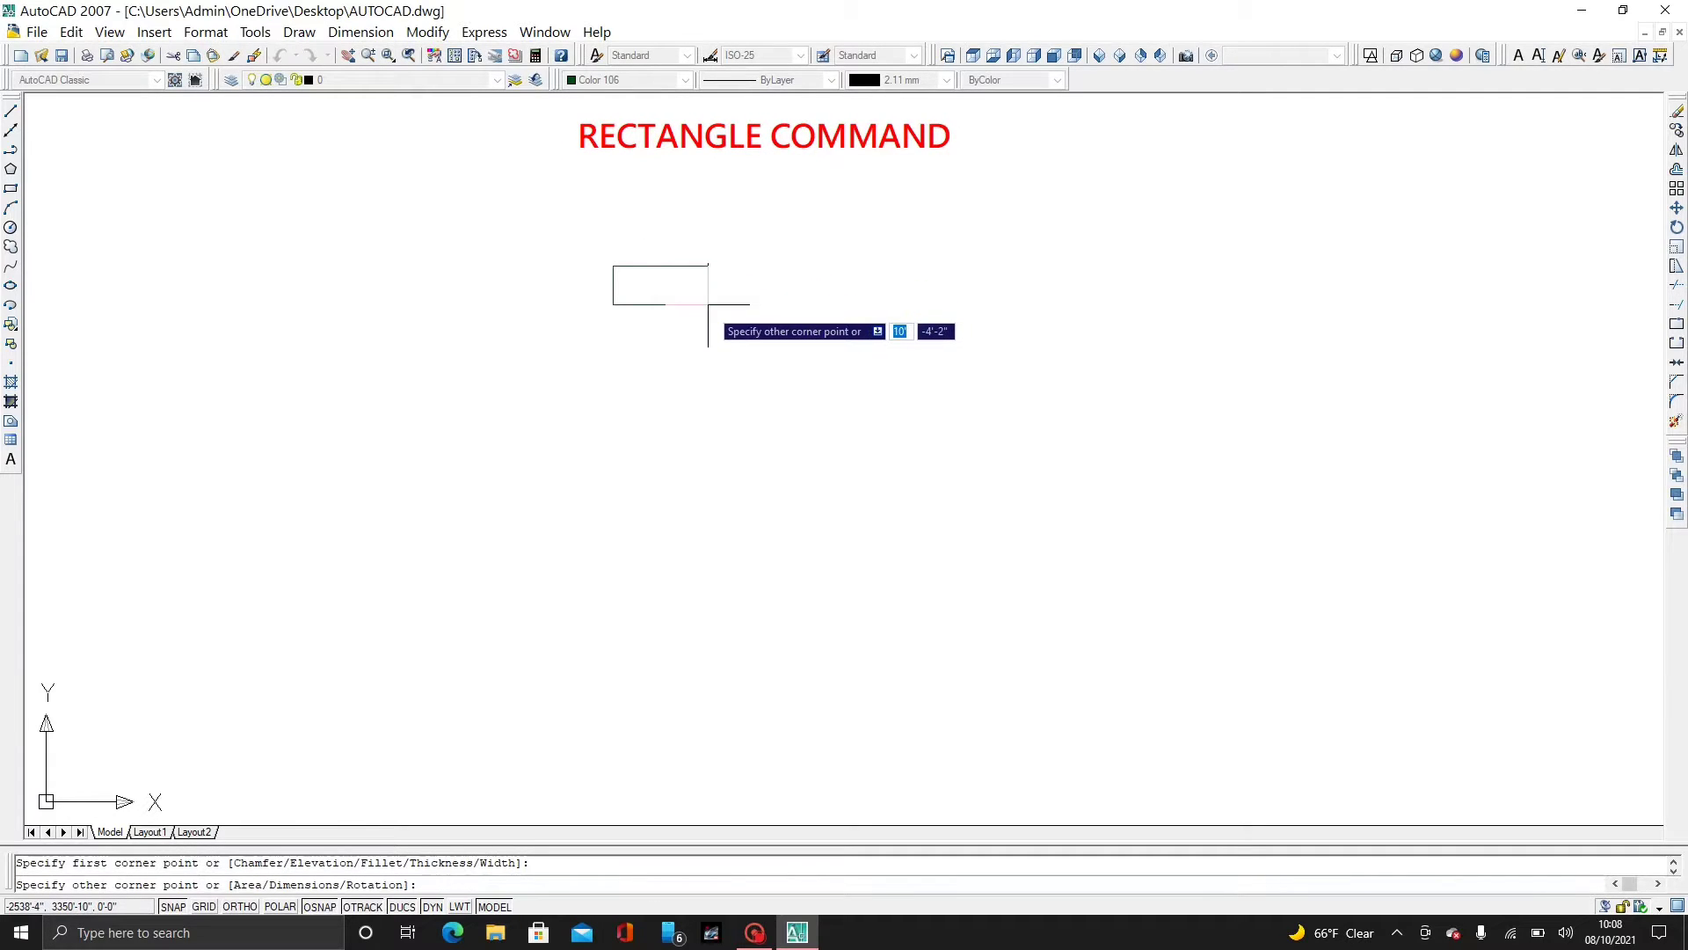
key("BackSpace")
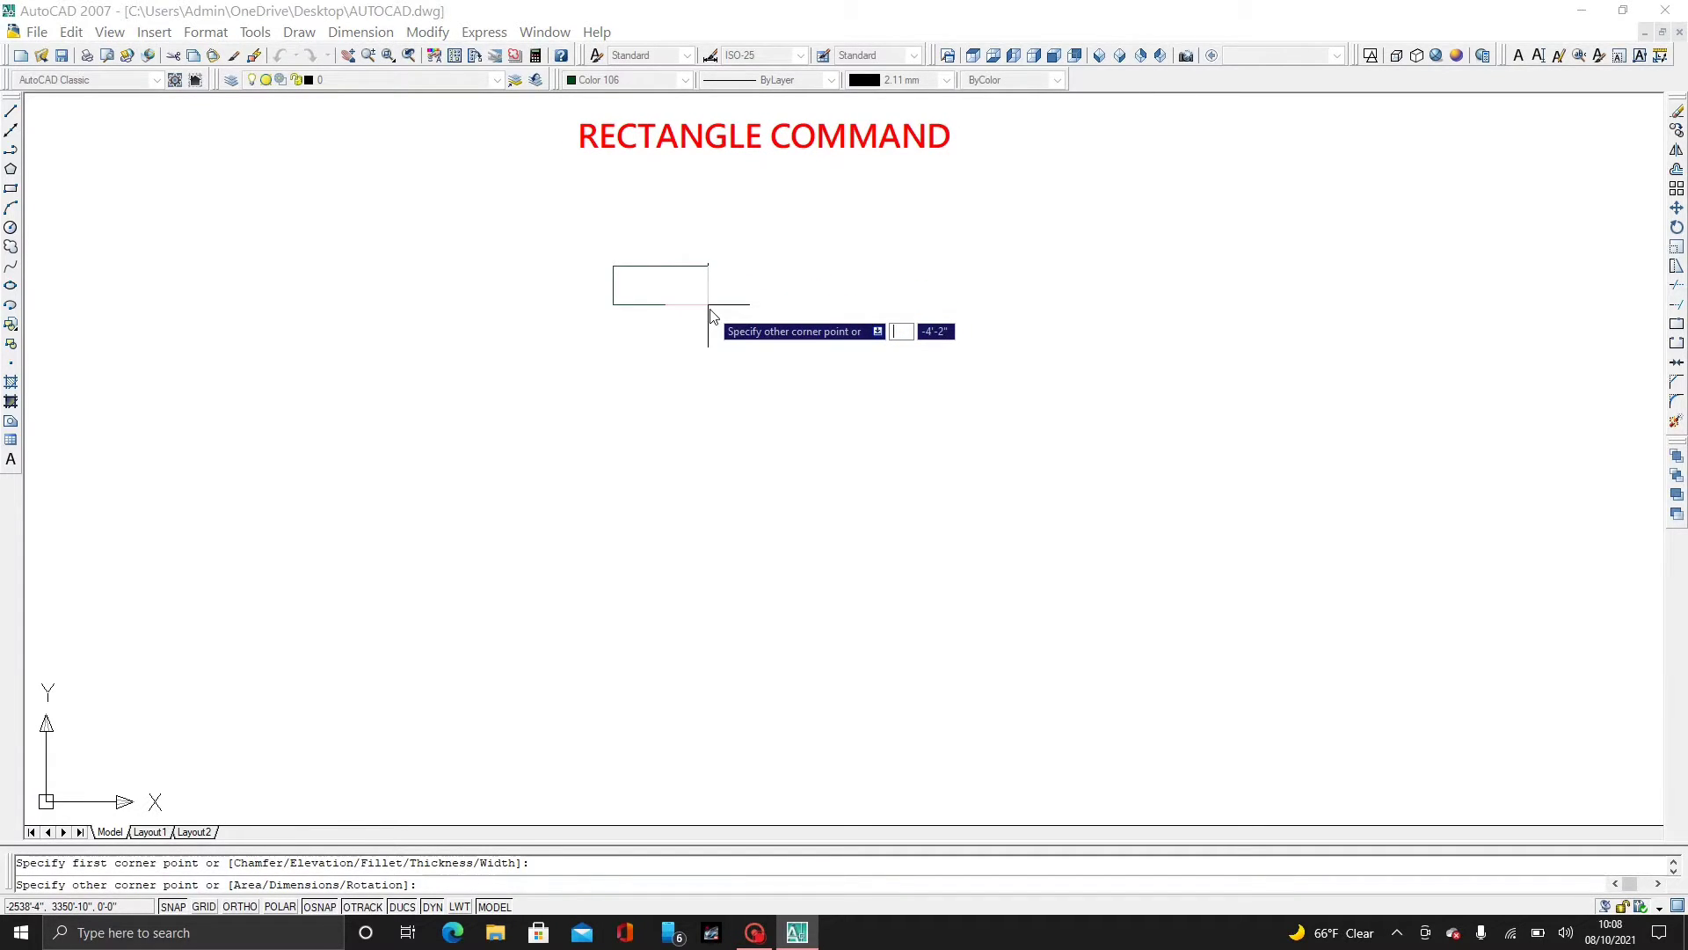
type("10")
key("Tab")
type("15")
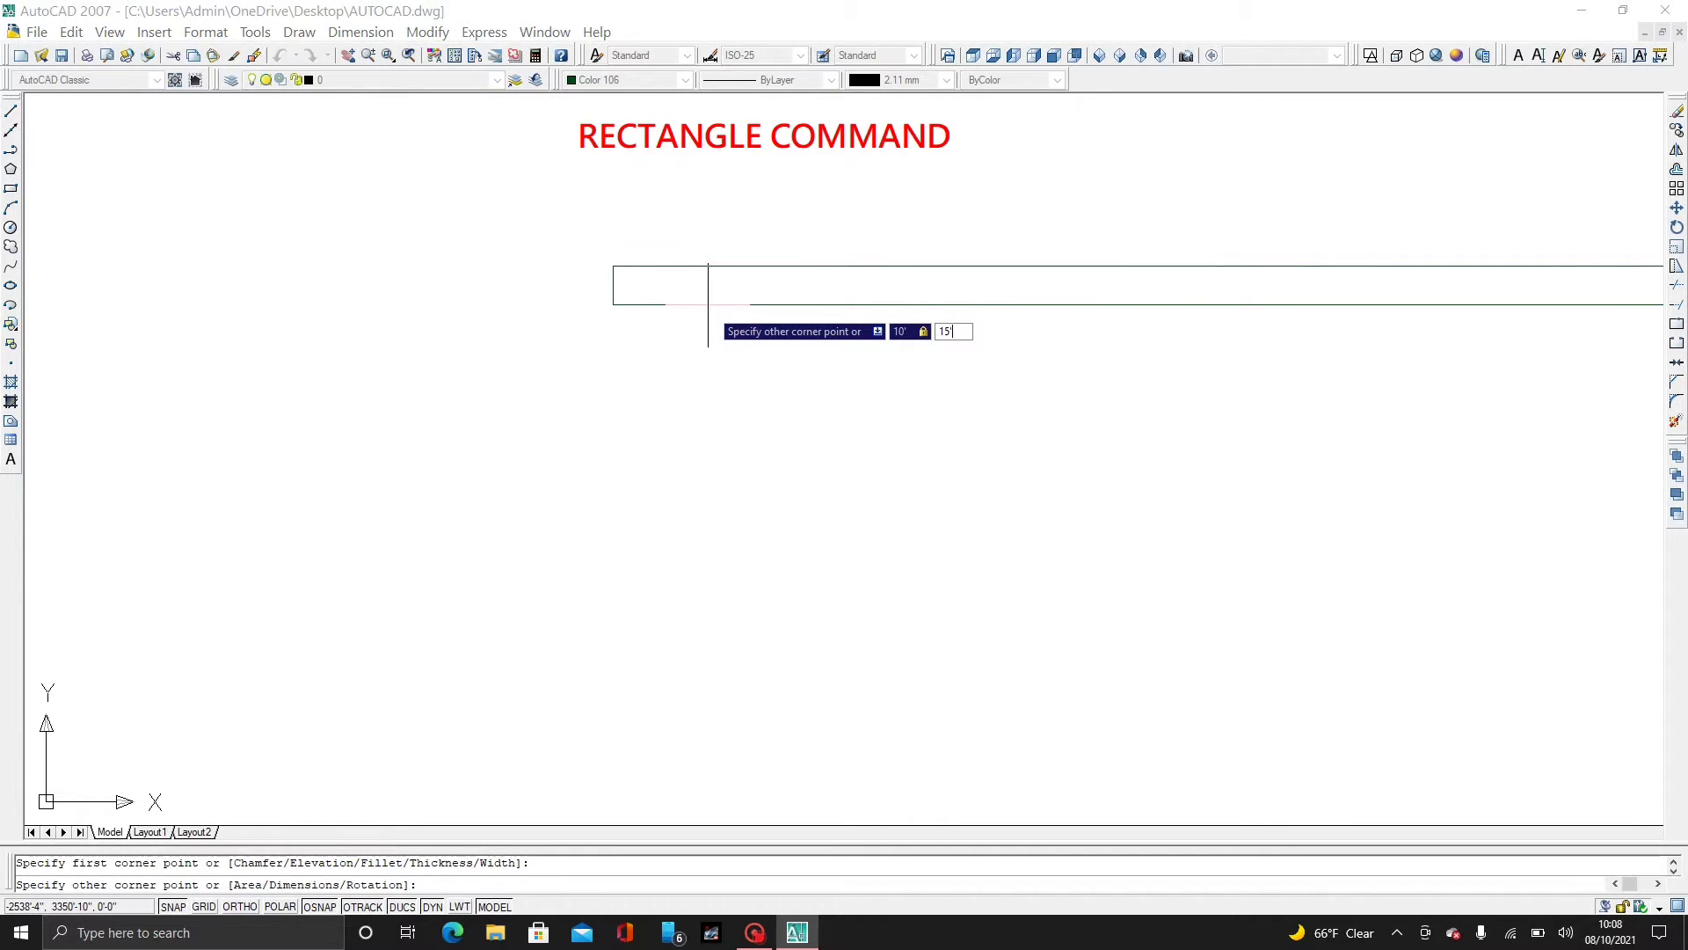
key("Return")
key("Escape")
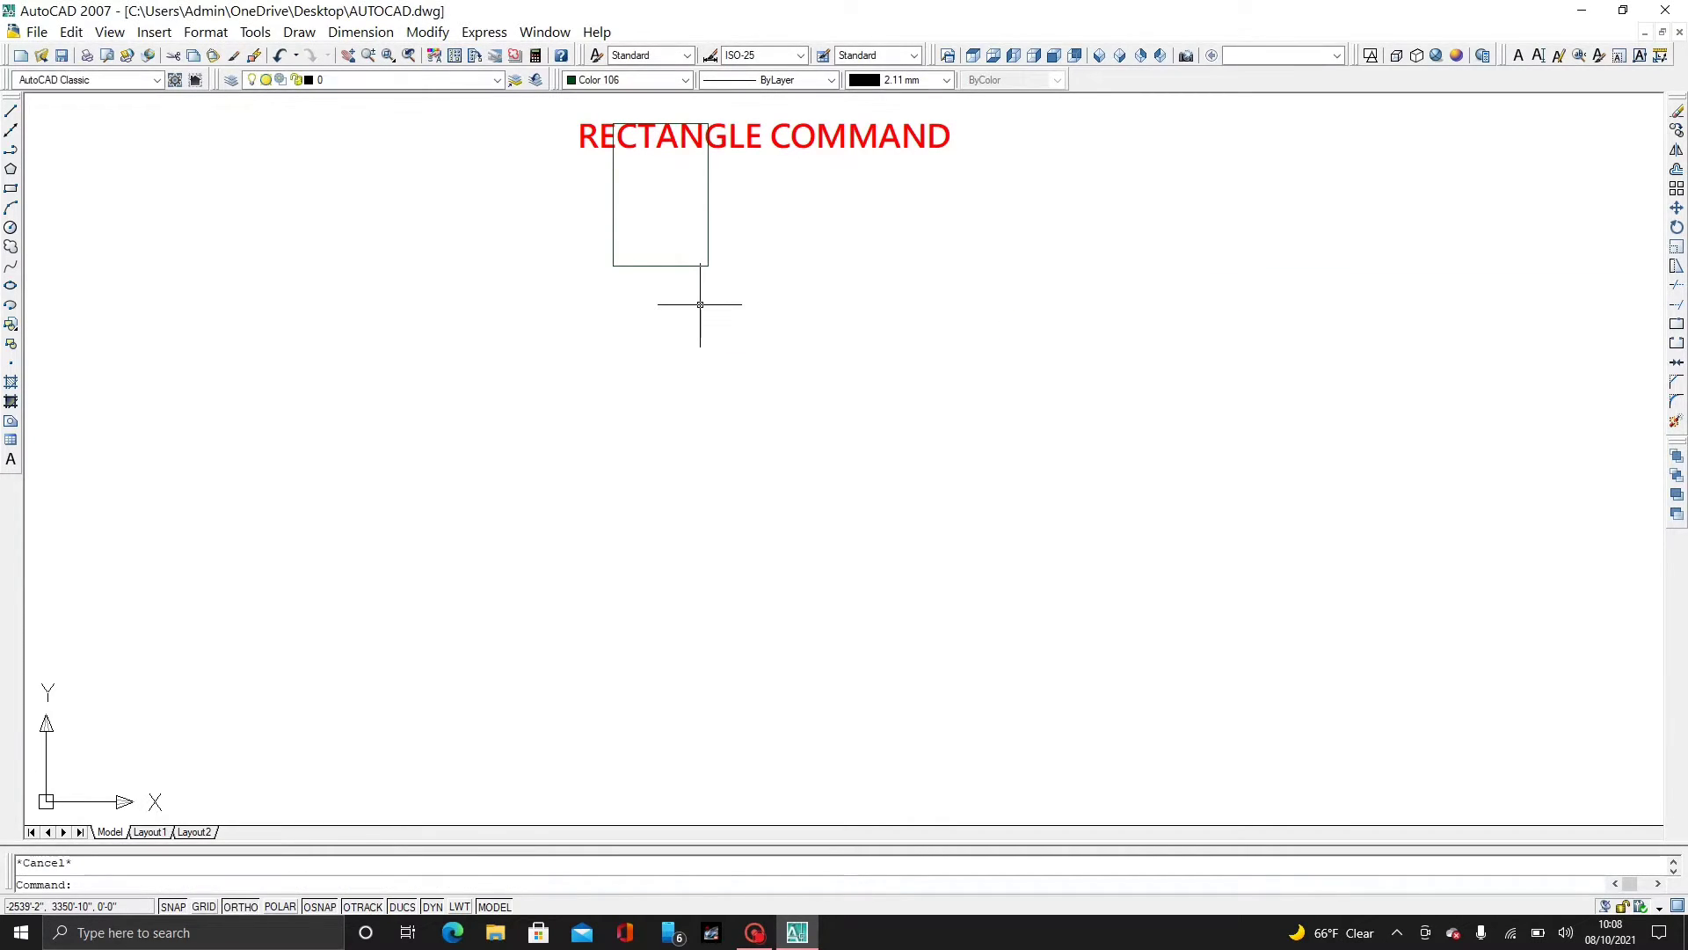
- Move the 10' by 15' rectangle straight down so that it sits clear below the title text
type("m")
key("Return")
left_click(733, 249)
left_click(620, 289)
key("Return")
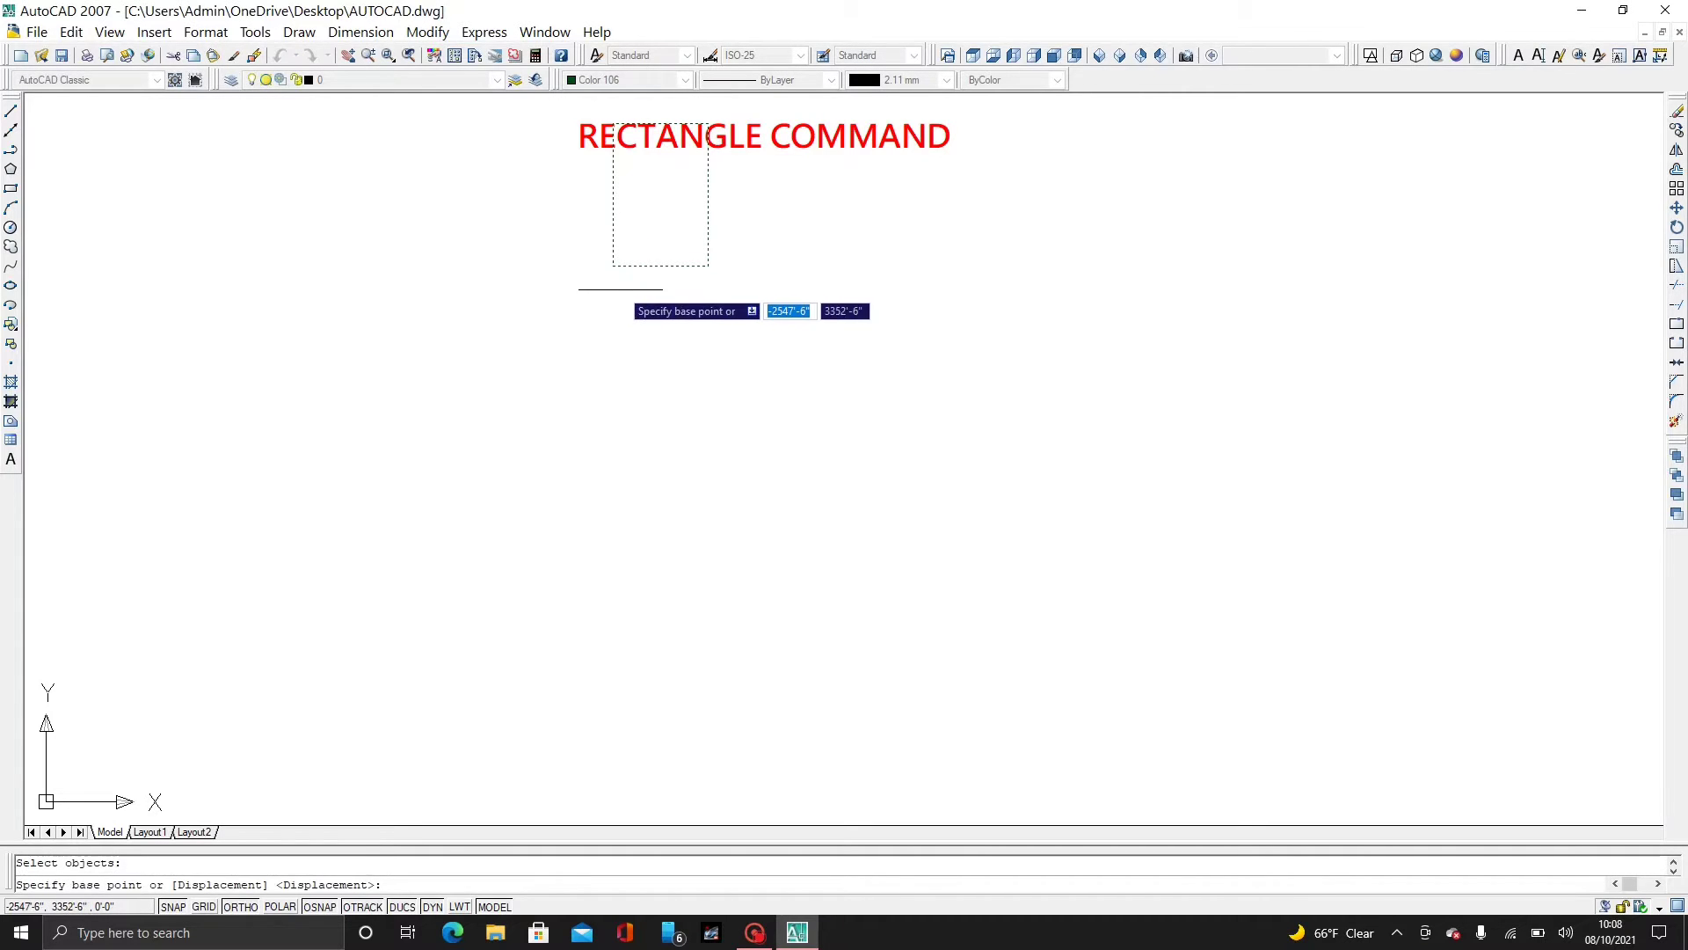
left_click(661, 266)
left_click(671, 385)
scroll(655, 297, "up", 3)
middle_click_drag(709, 398, 695, 600)
mouse_move(1004, 518)
middle_mouse_down()
mouse_move(1030, 517)
mouse_move(962, 488)
middle_mouse_up()
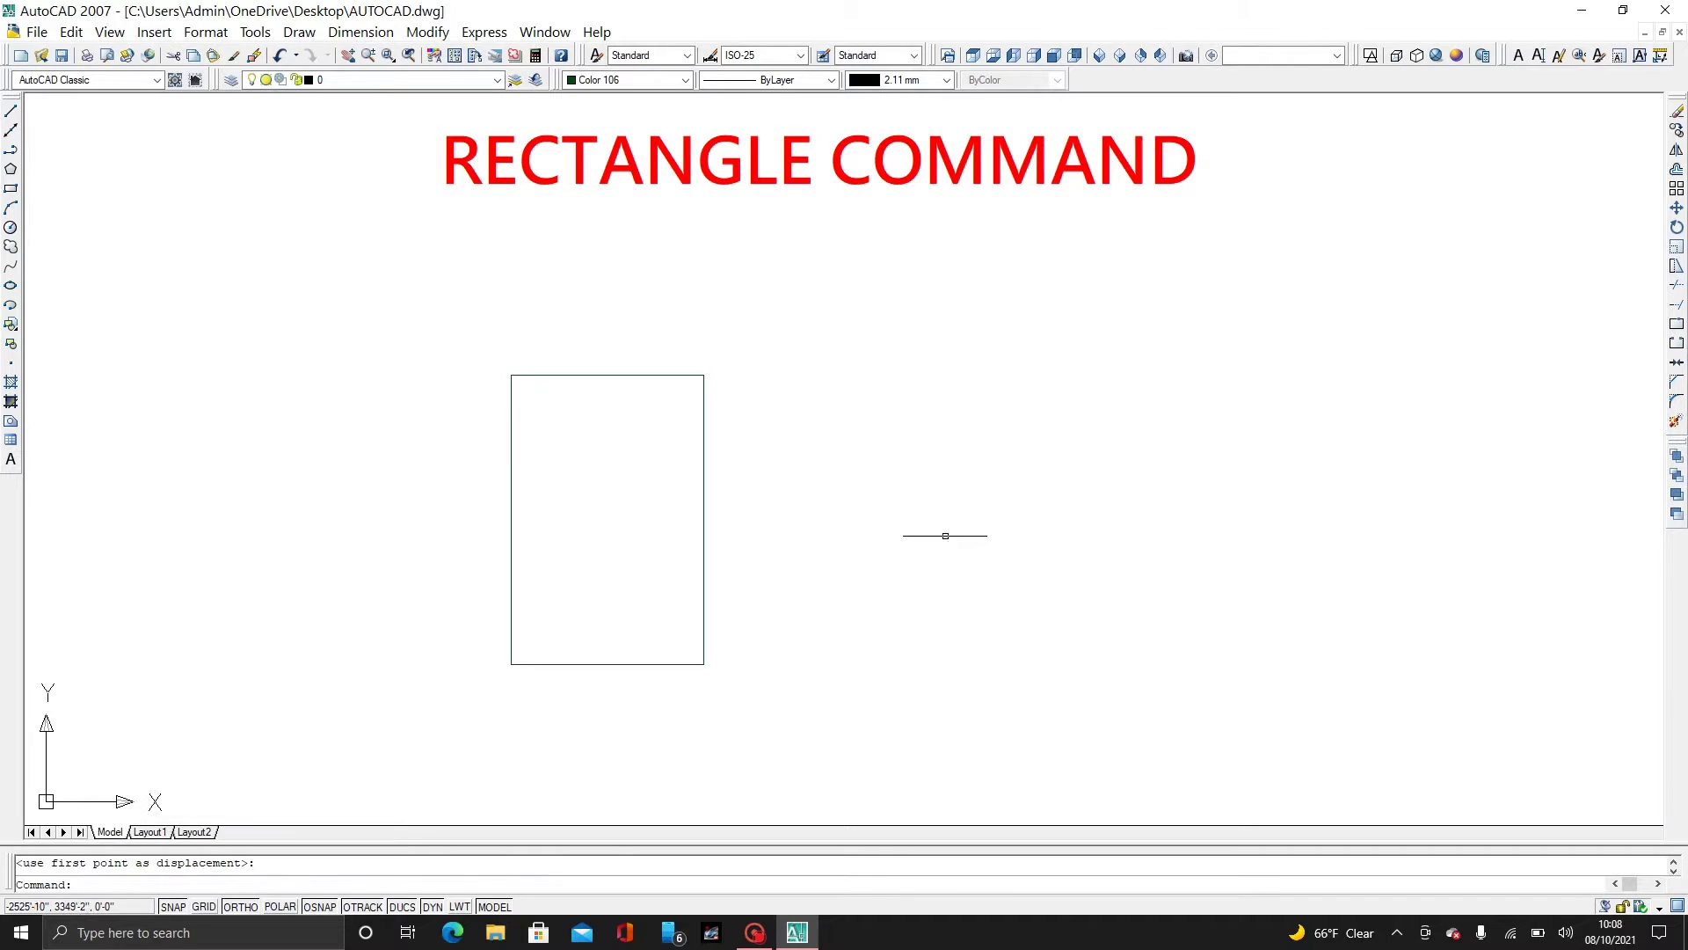
- Erase the 10' by 15' rectangle, leaving only the title text
left_click(818, 373)
left_click(382, 736)
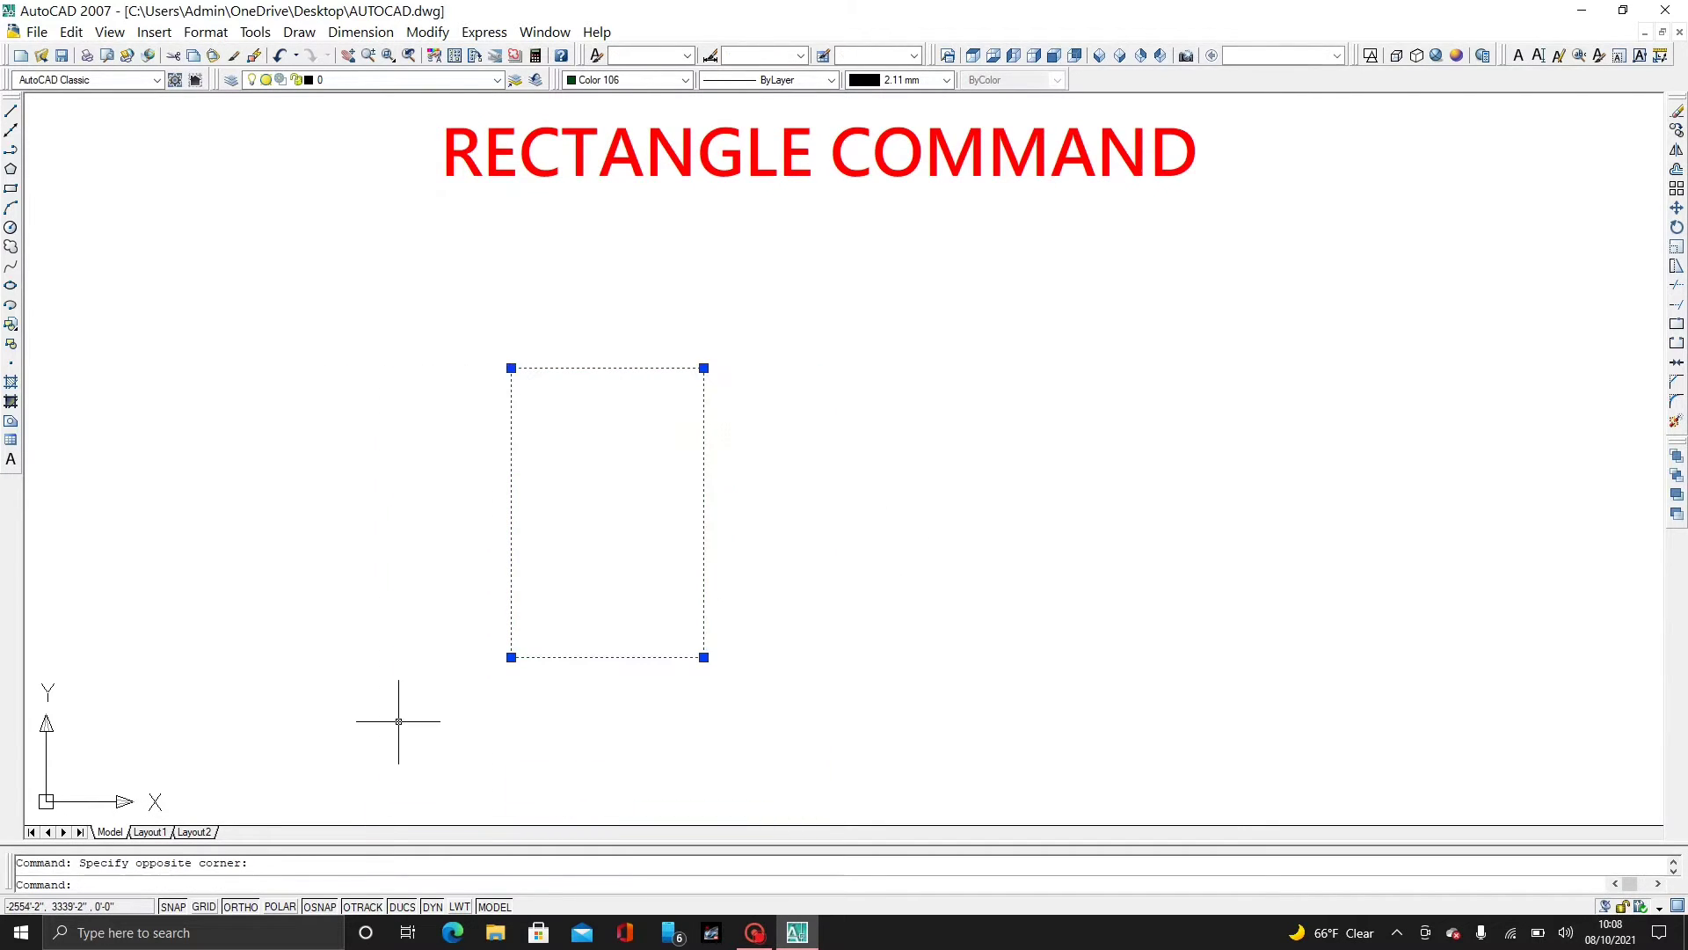
key("Delete")
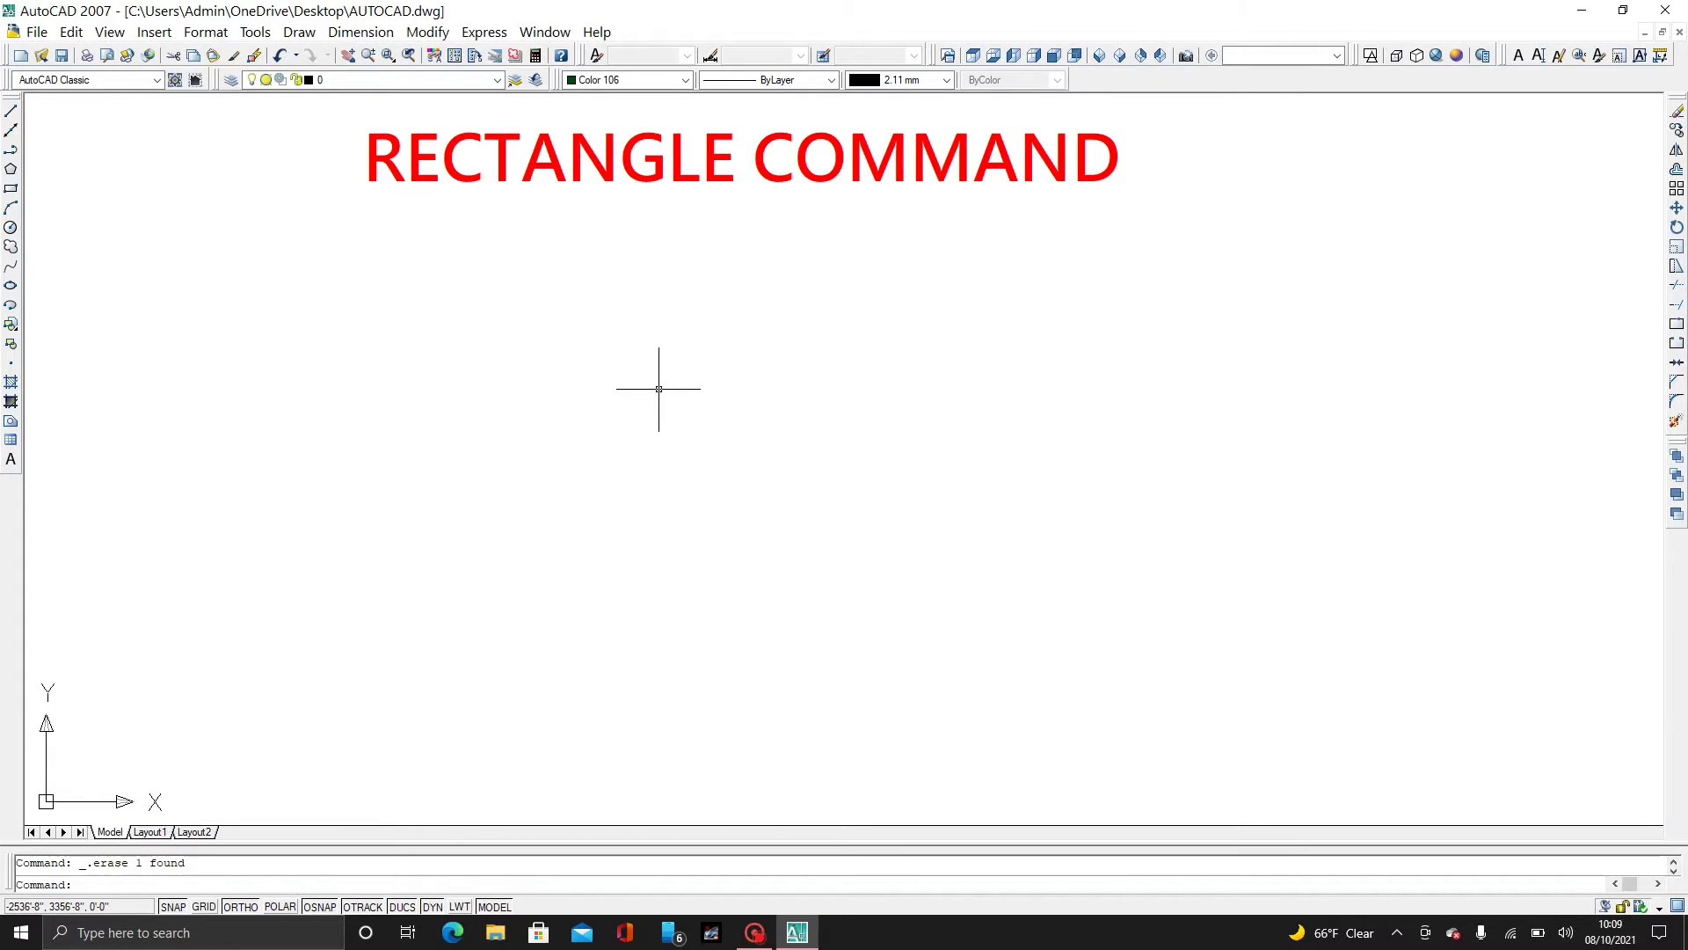
- Draw connected lines below the title text: 25' horizontally to the right and 30' straight down
type("l")
key("Return")
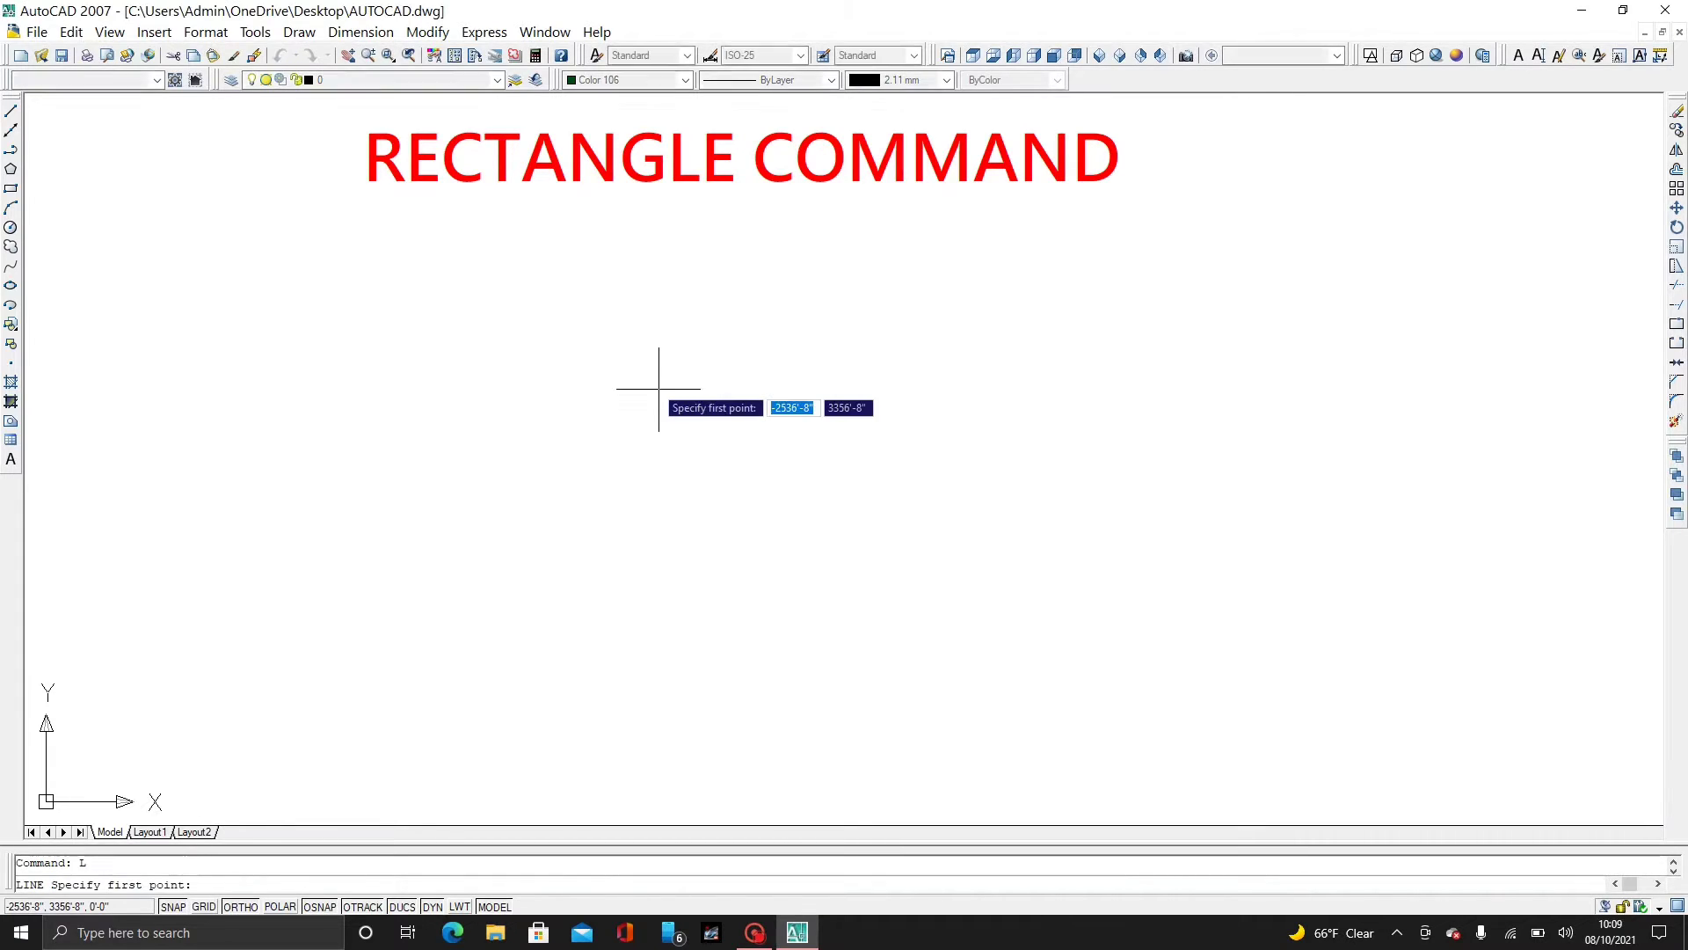
left_click(514, 308)
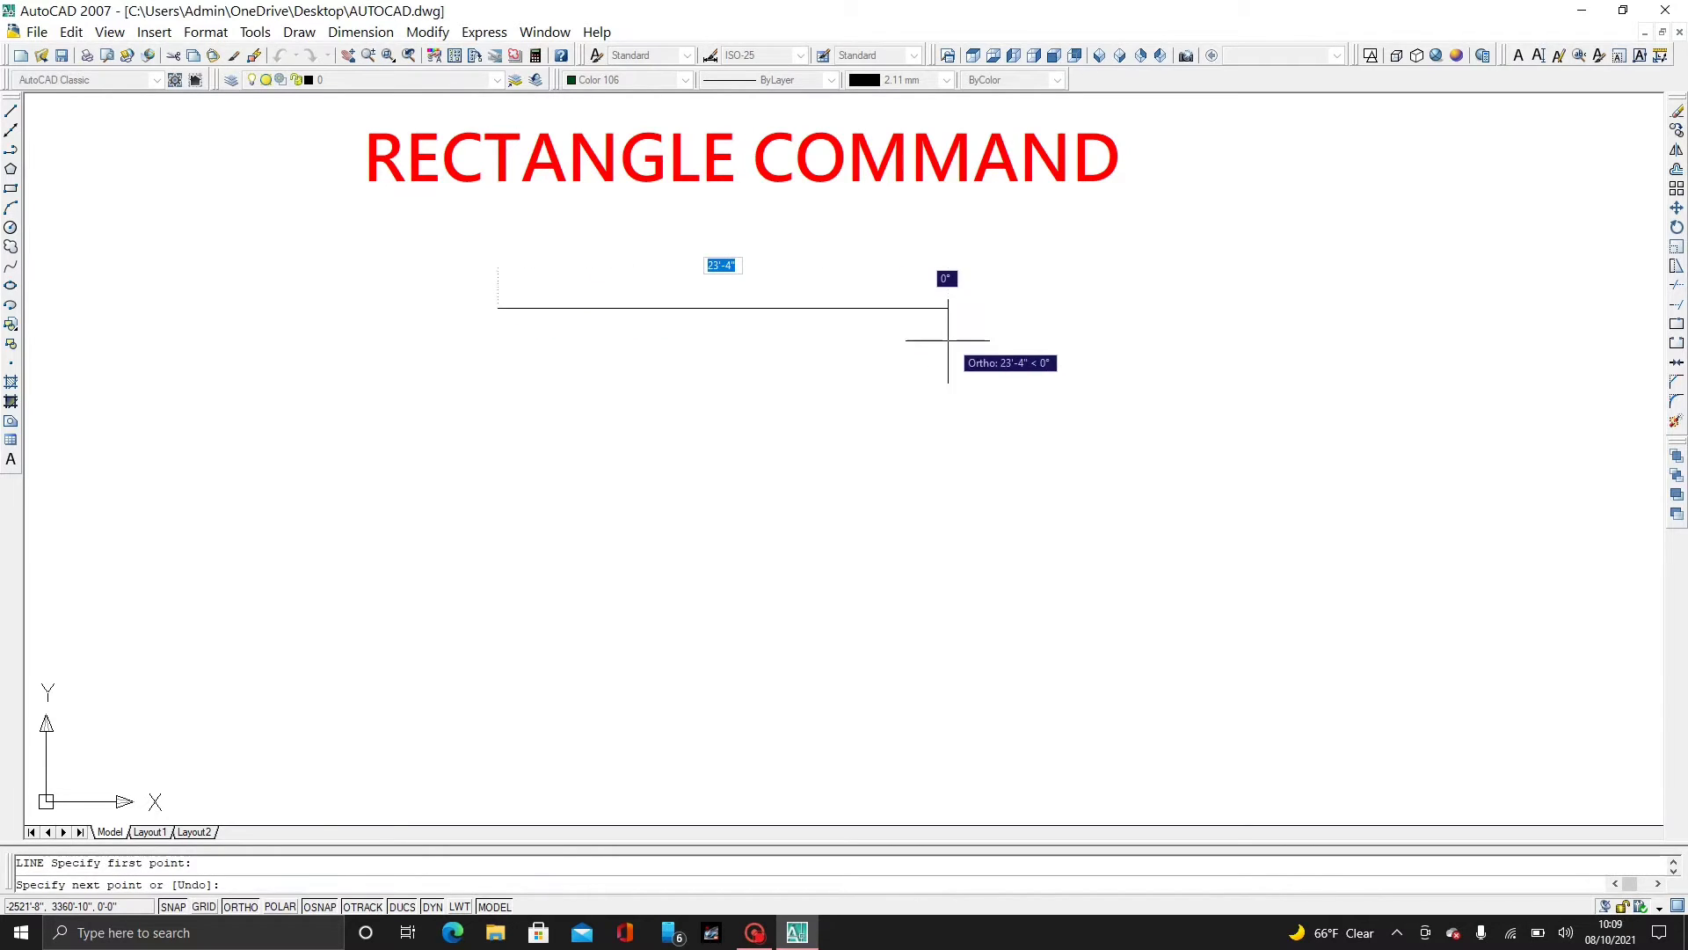
type("25")
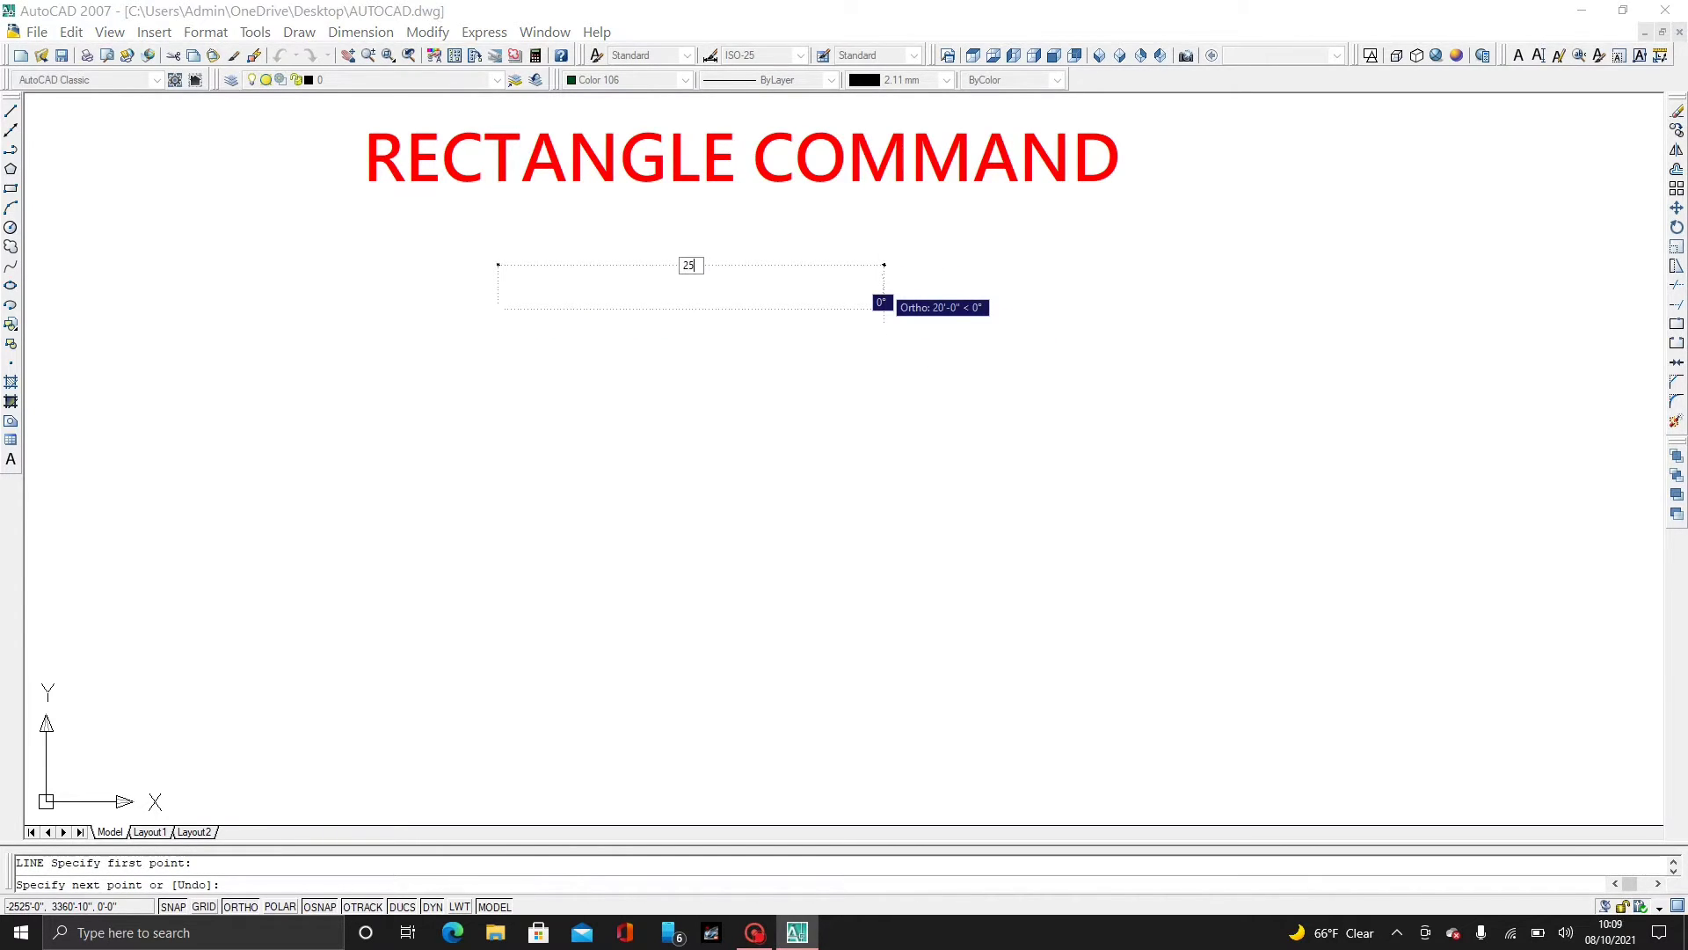
type("'")
key("Return")
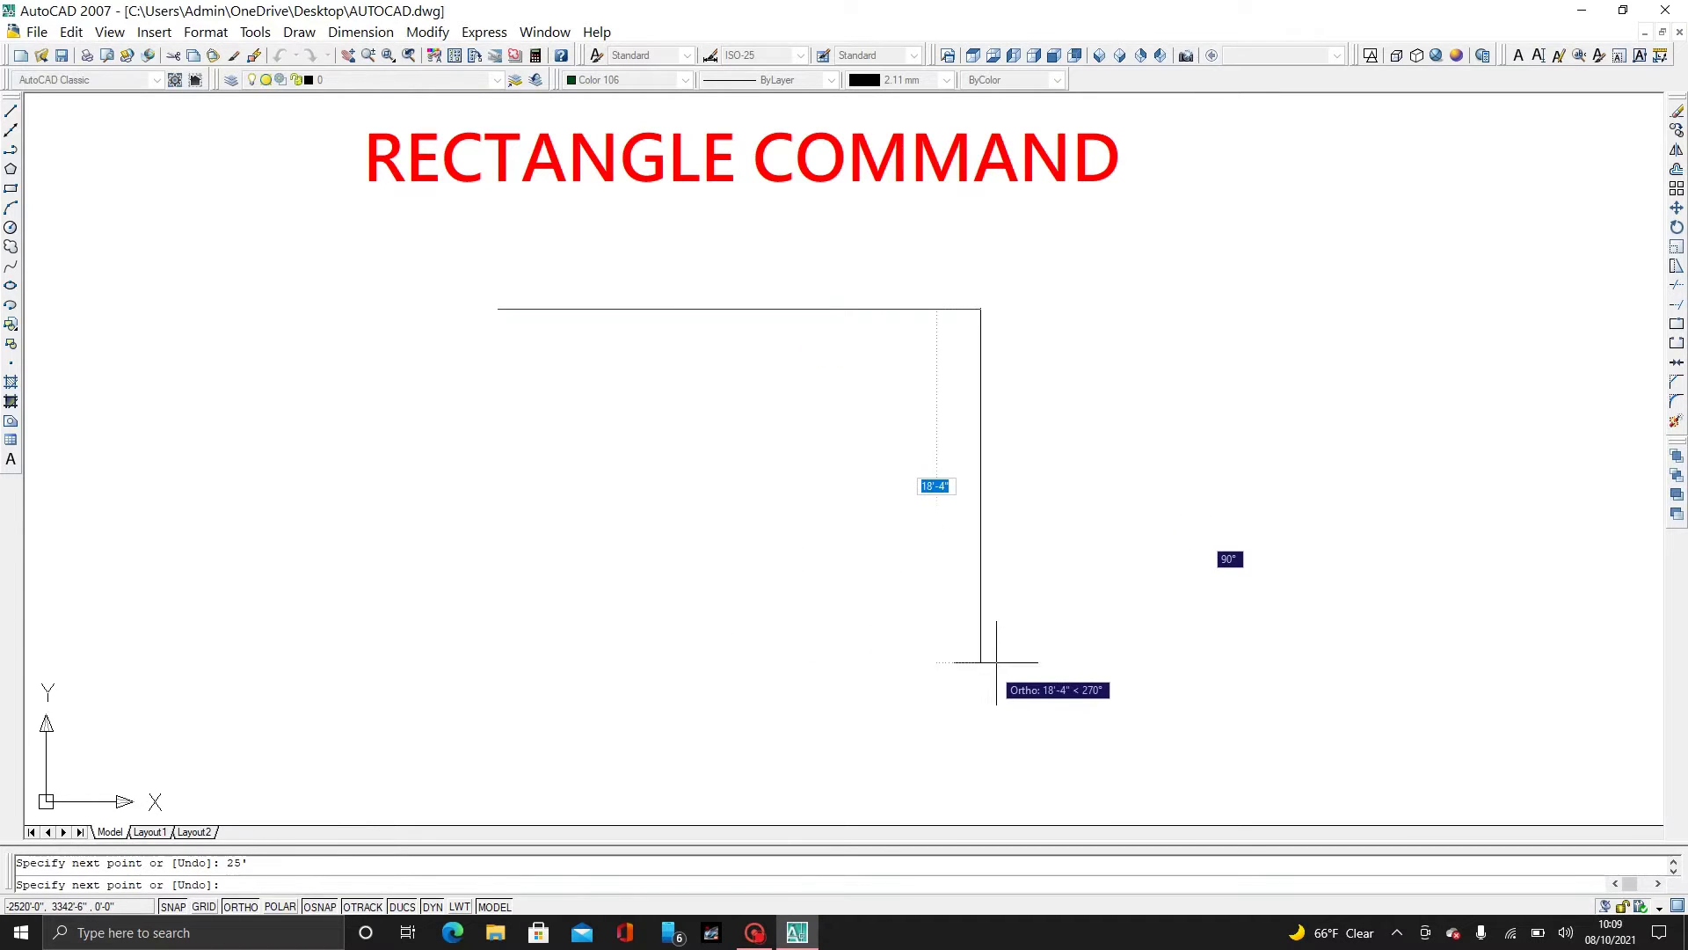
type("30")
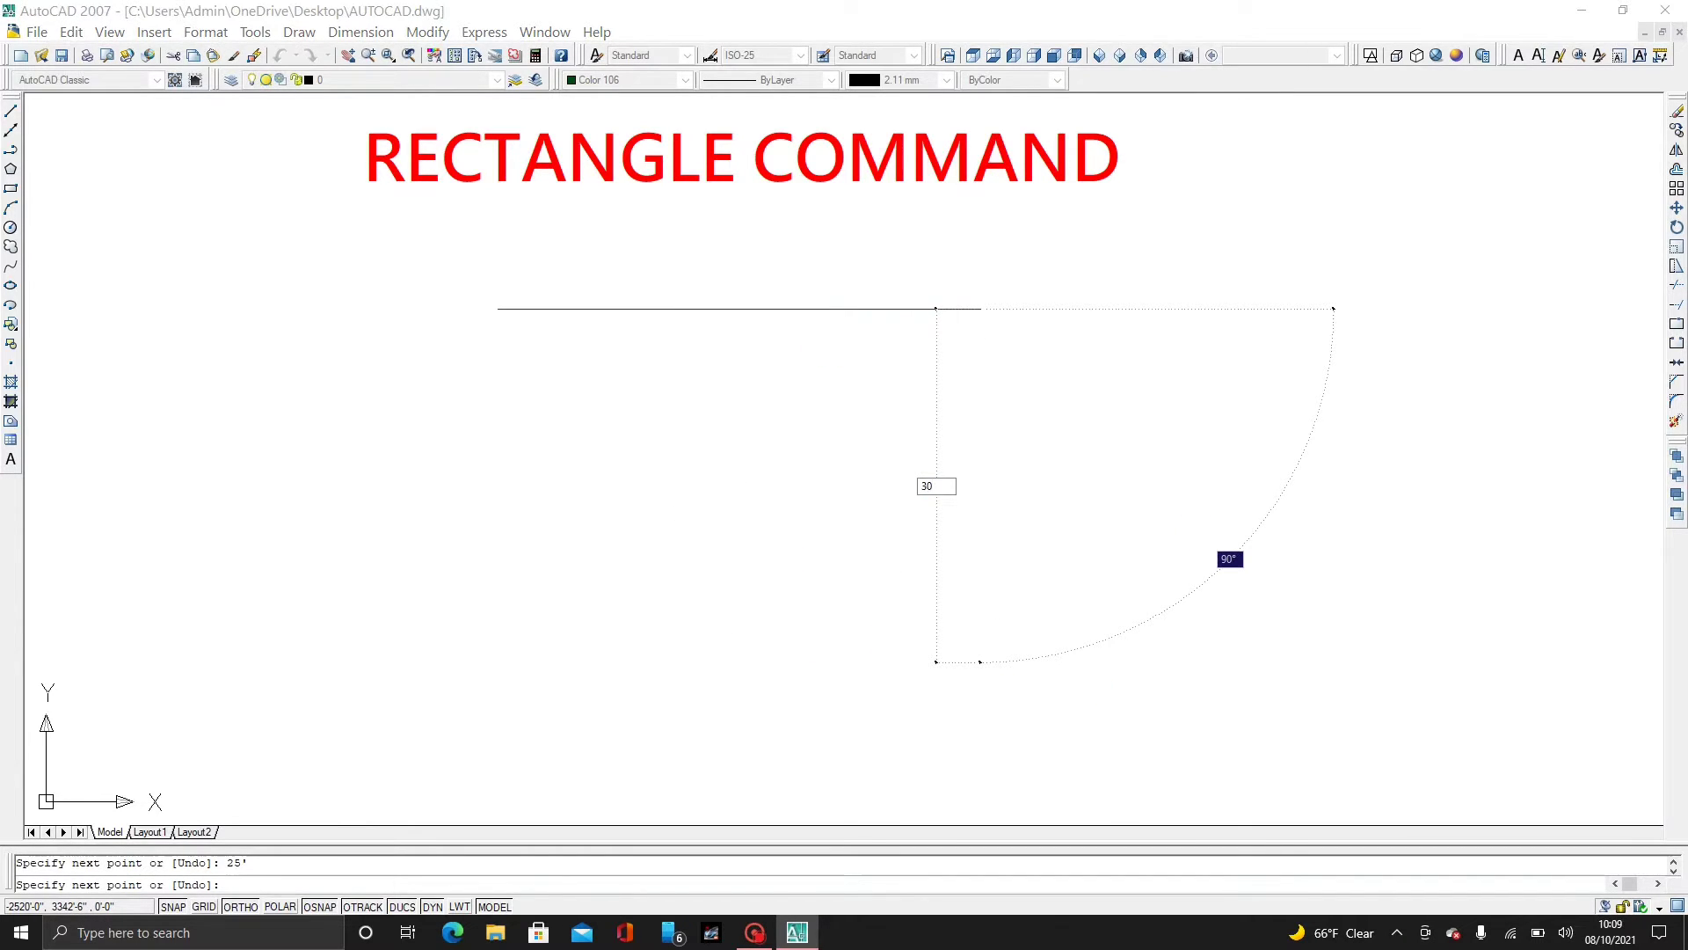
type("'")
key("Return")
- Complete the four-line outline with a 25' segment to the left and a 30' segment up to the start point
scroll(530, 595, "down", 2)
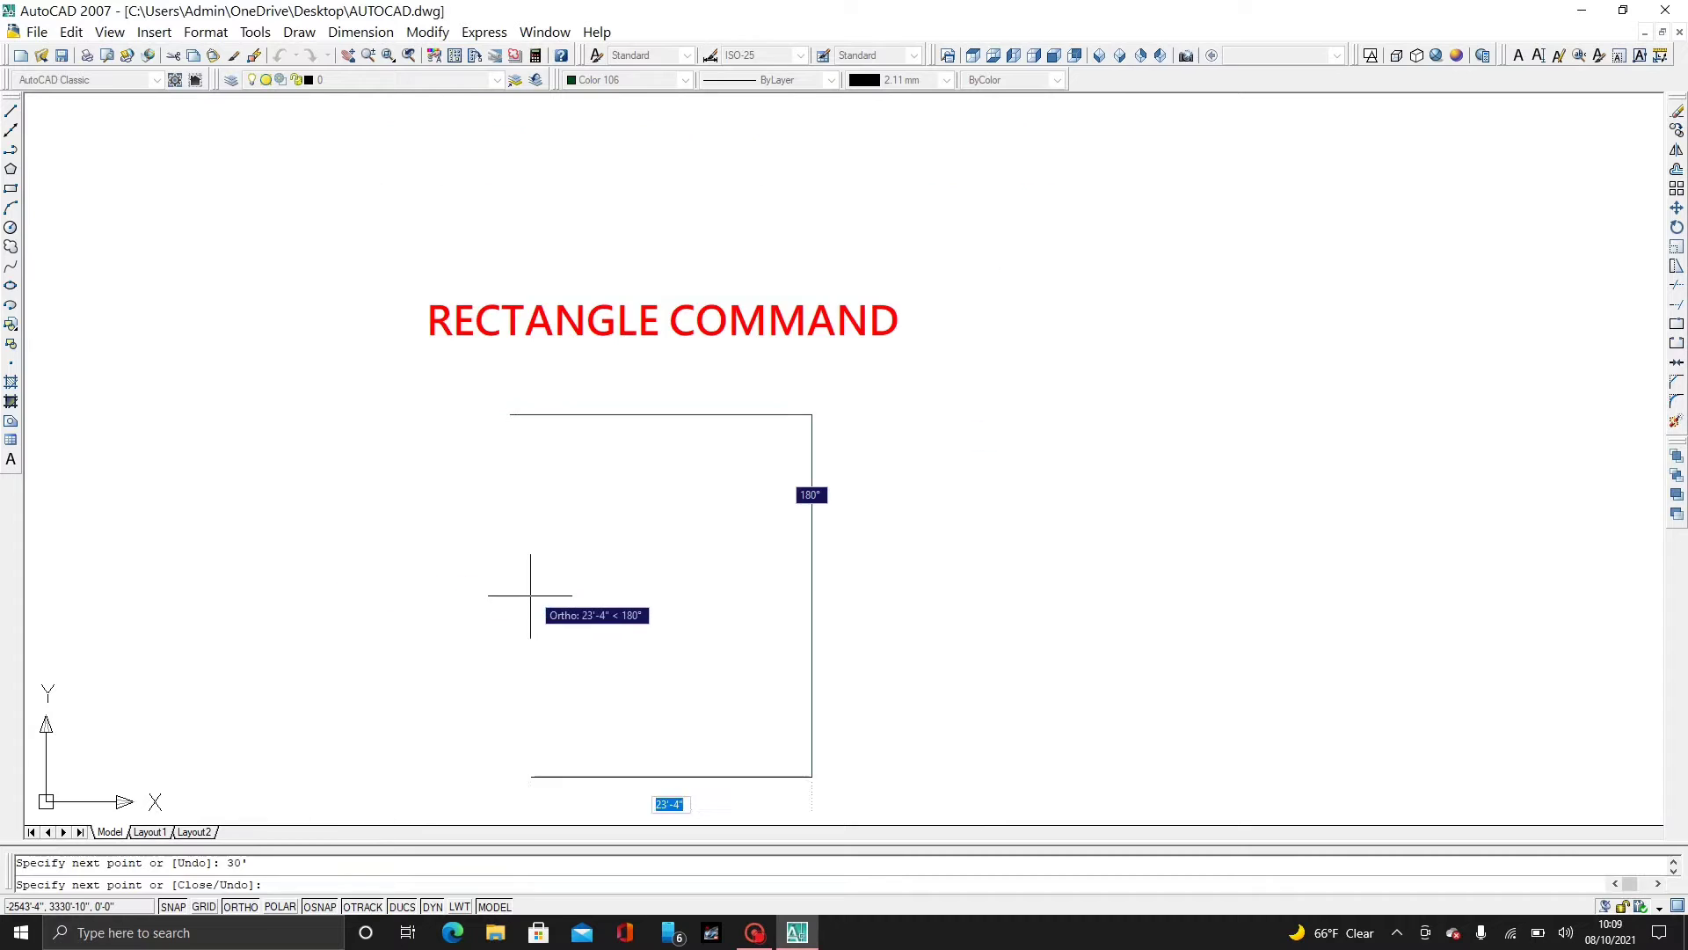
middle_click_drag(530, 595, 573, 553)
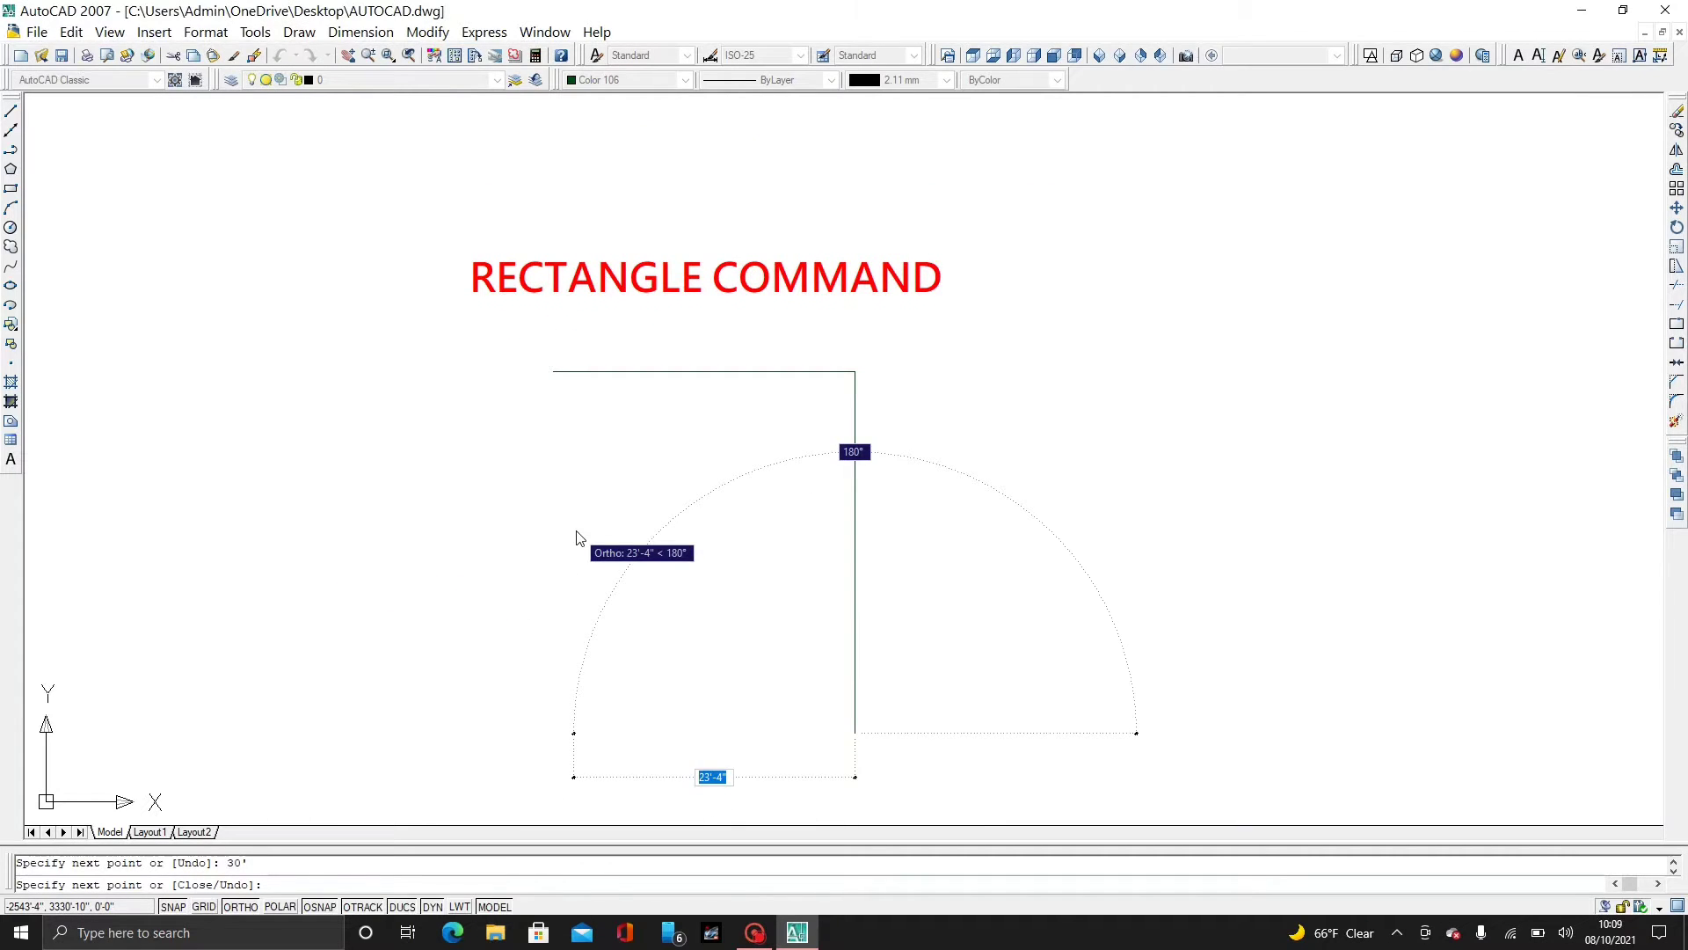
type("25'")
key("Return")
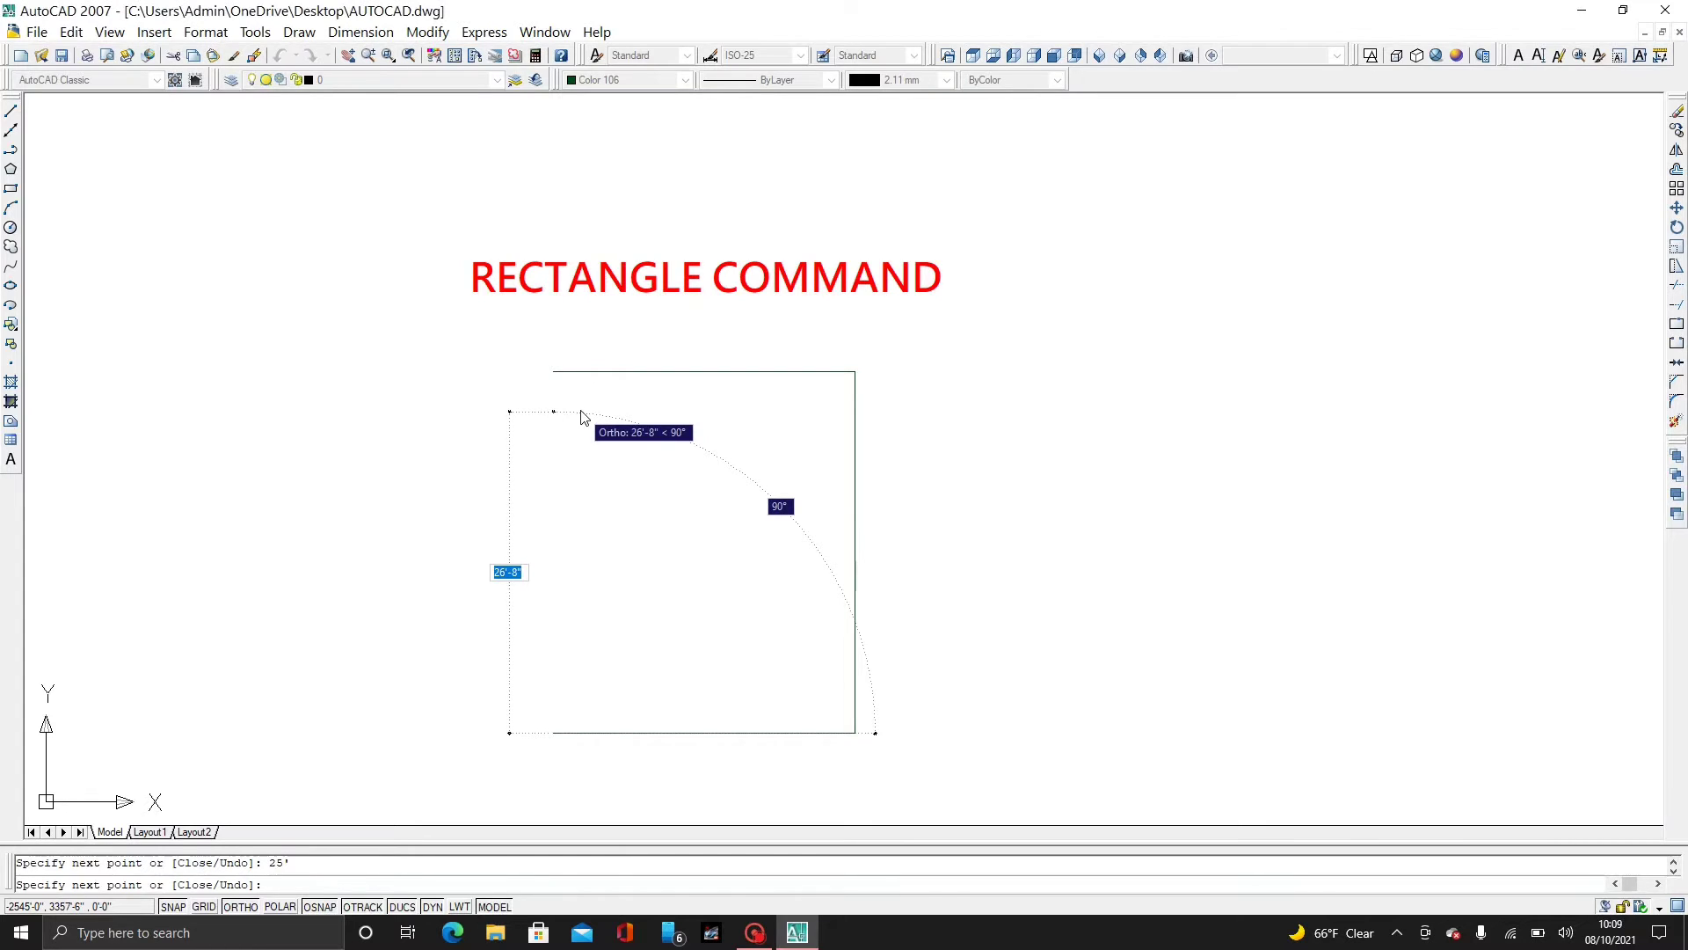
type("30'")
key("Return")
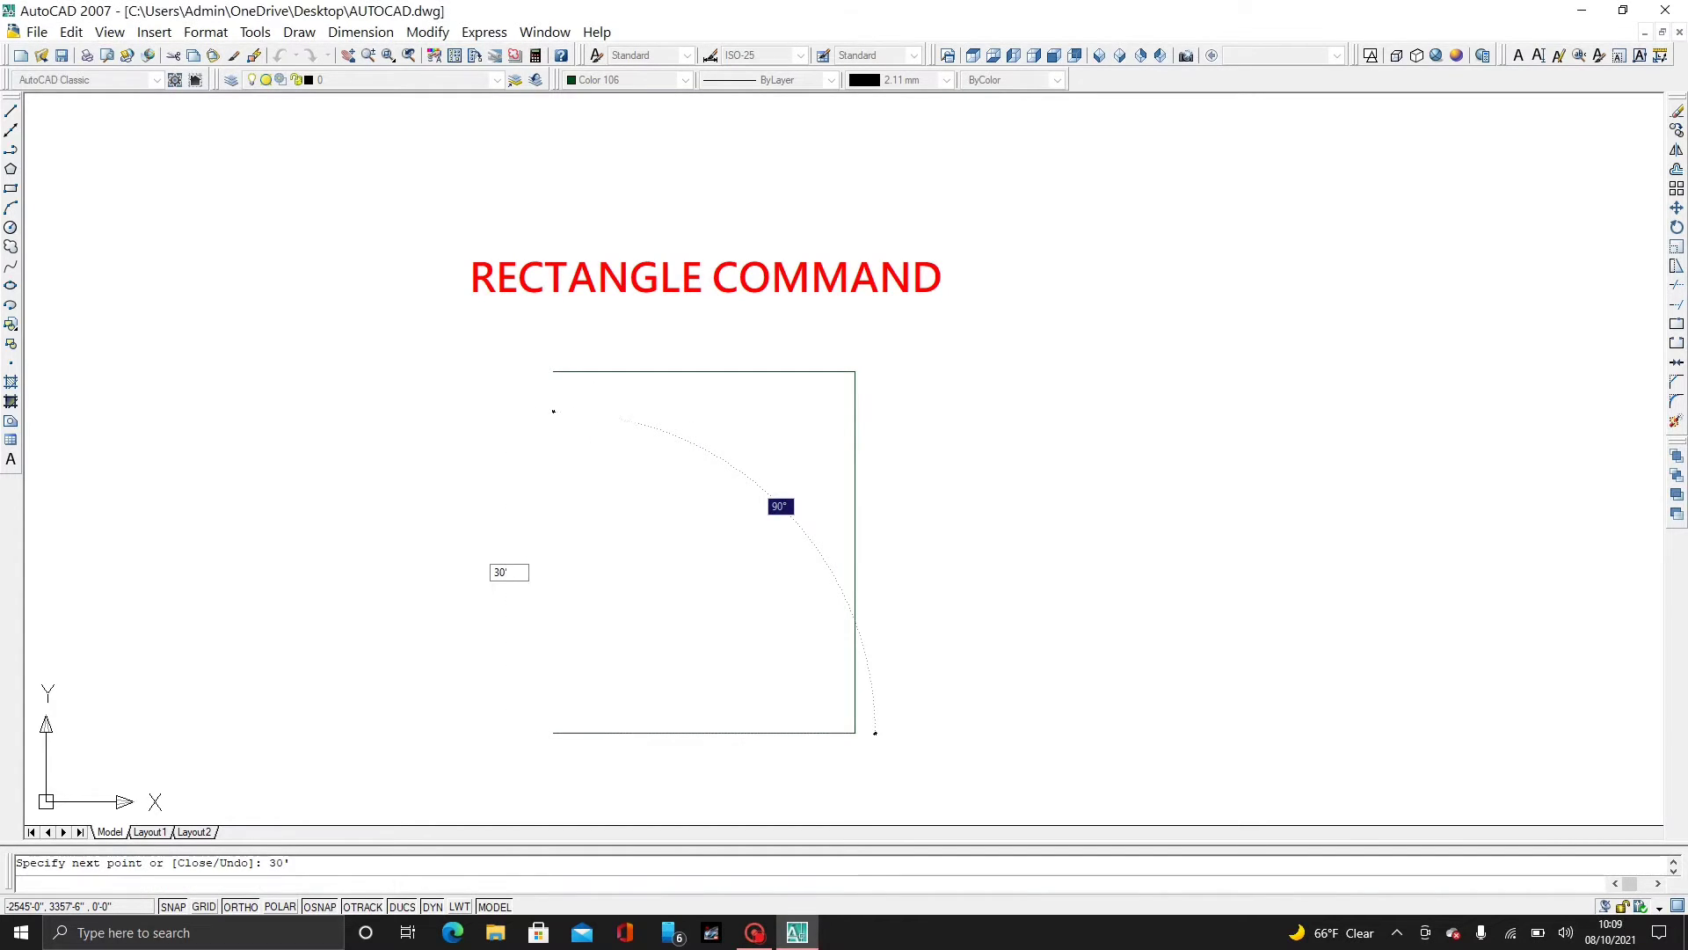
key("Return")
- Draw a 25' by 30' rectangle with the Rectangle command, starting right of the line outline and level with its top edge
middle_click_drag(755, 574, 489, 513)
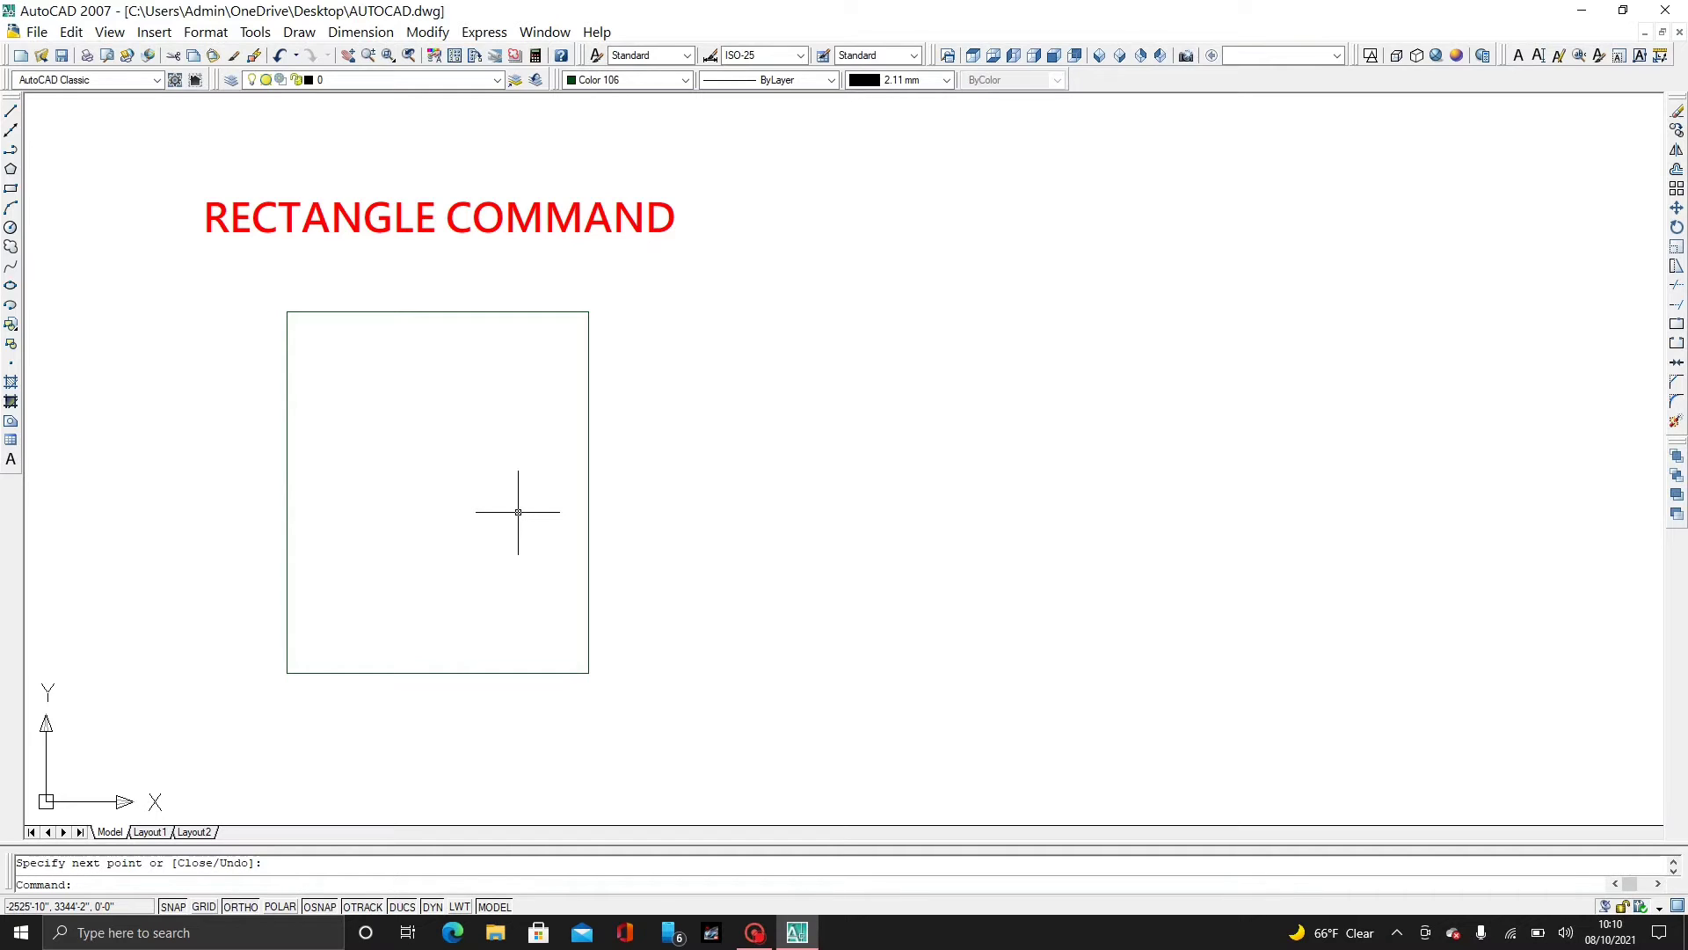
type("rec")
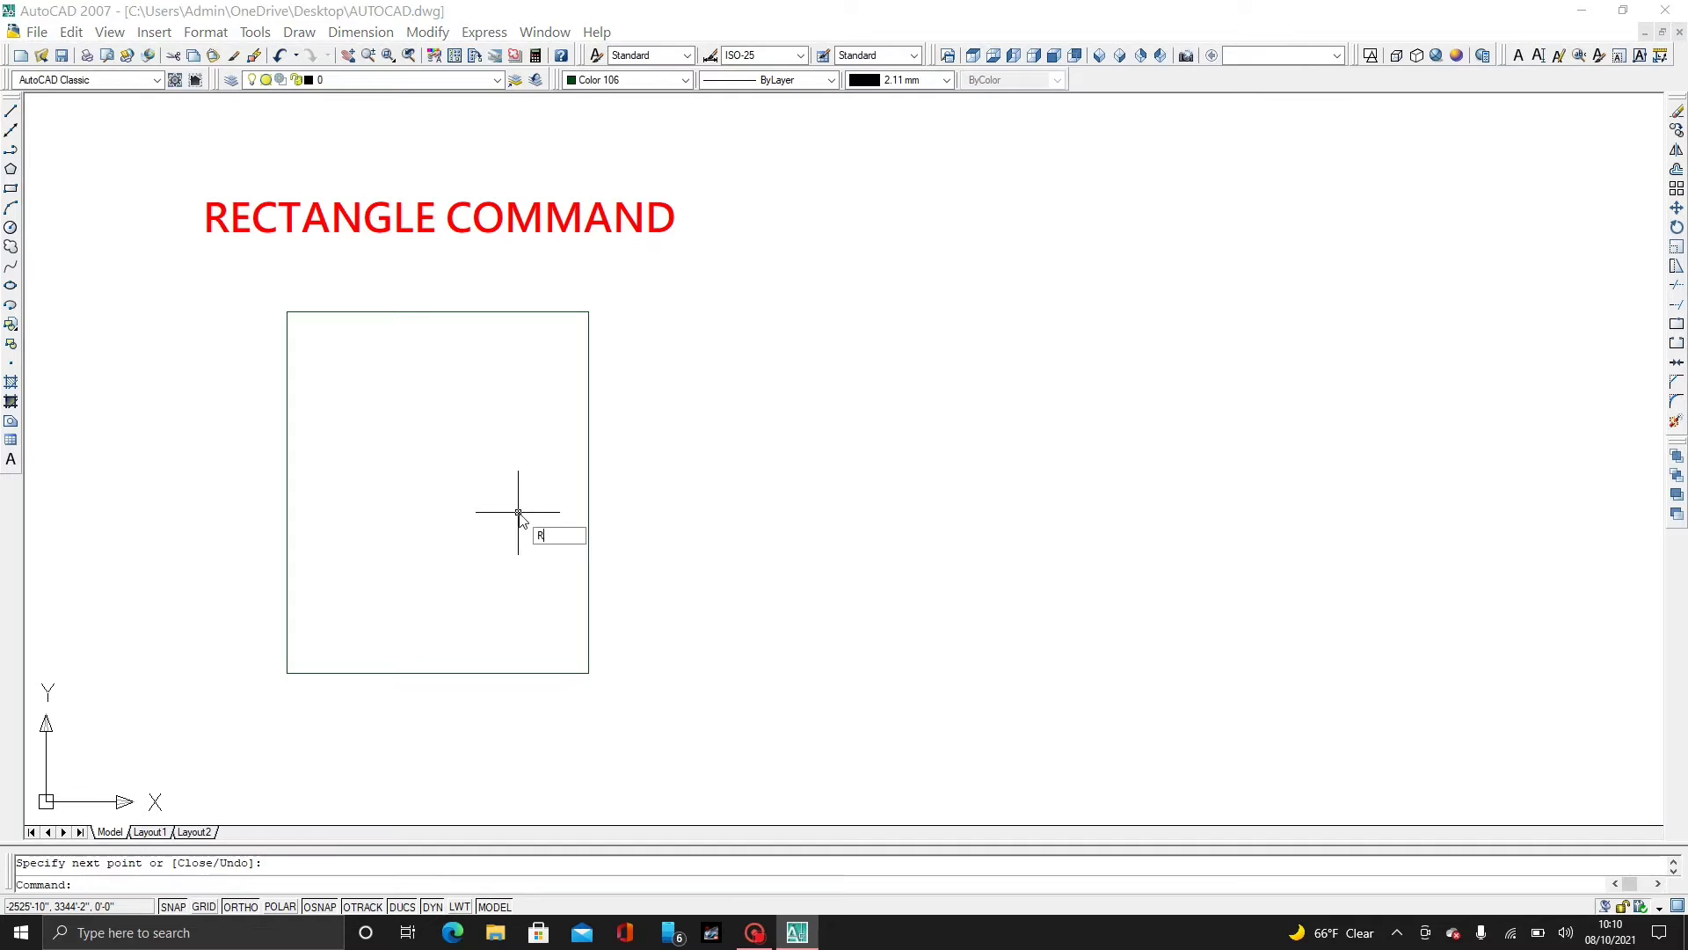
key("Return")
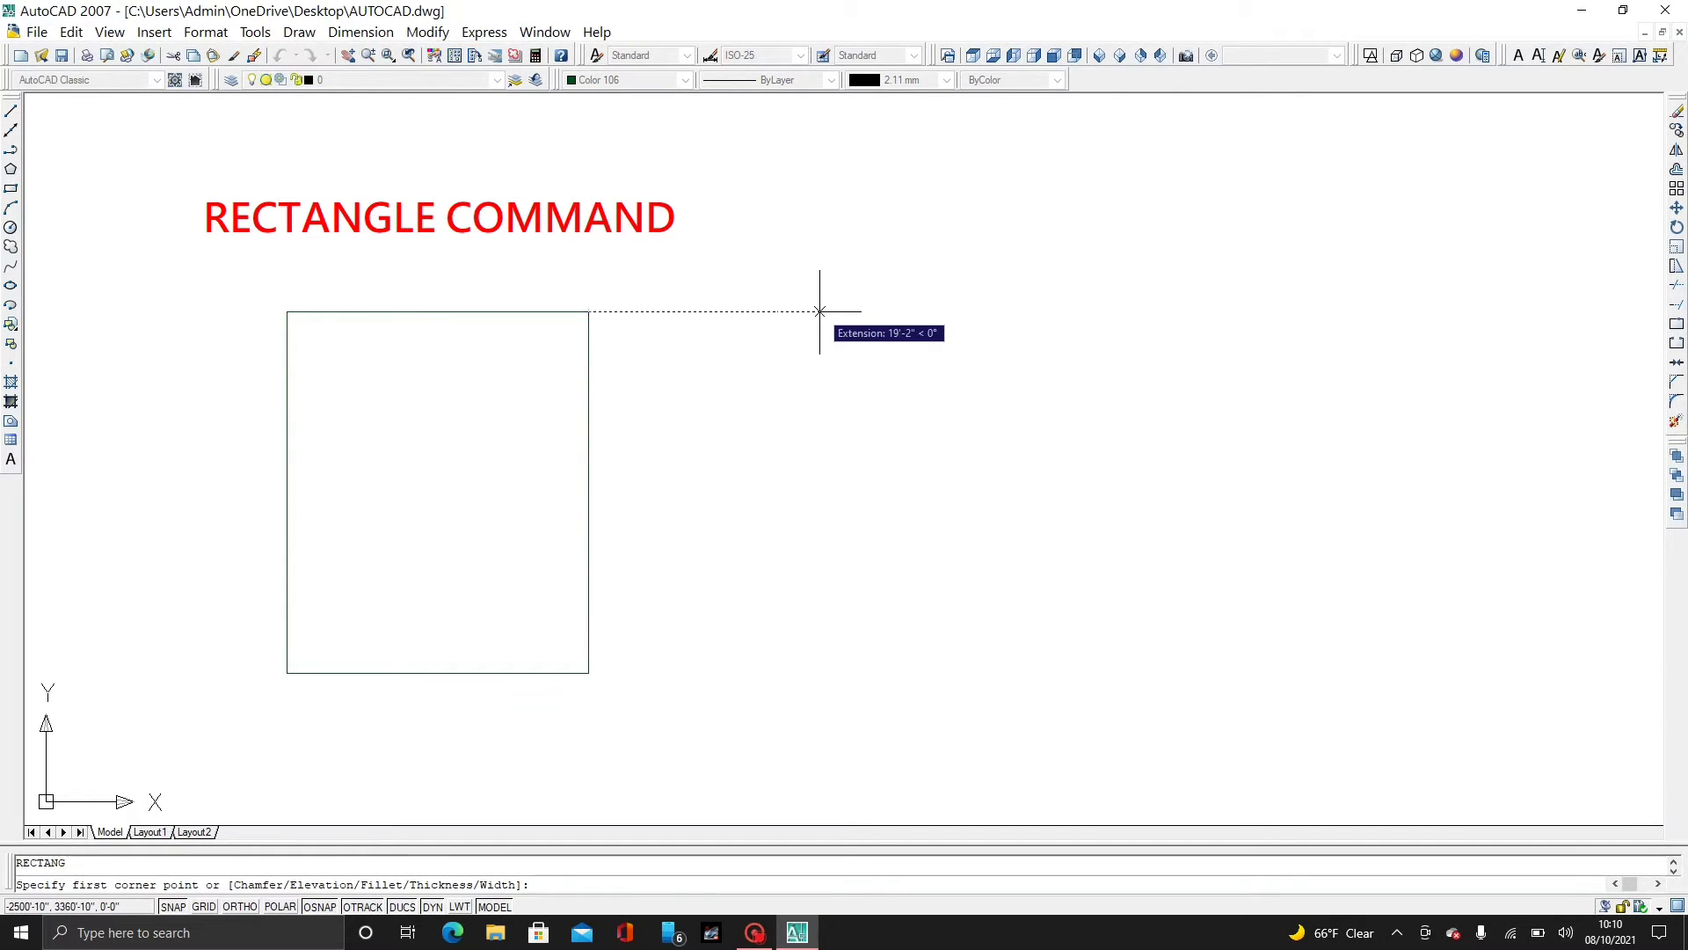
left_click(820, 311)
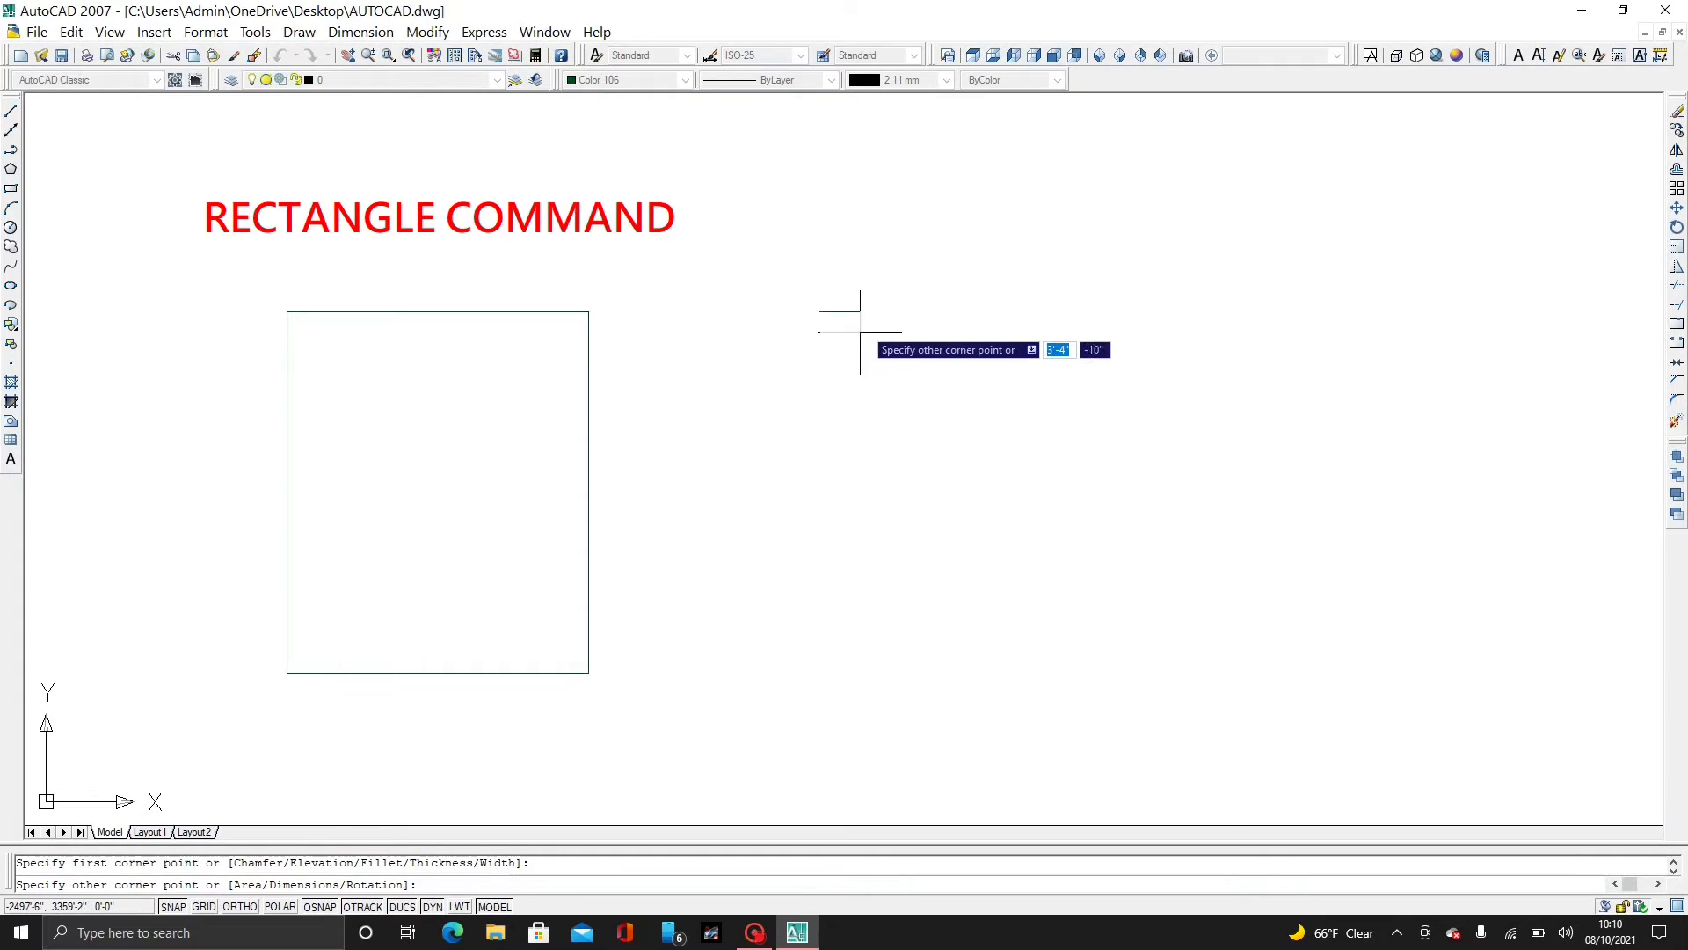
key("BackSpace")
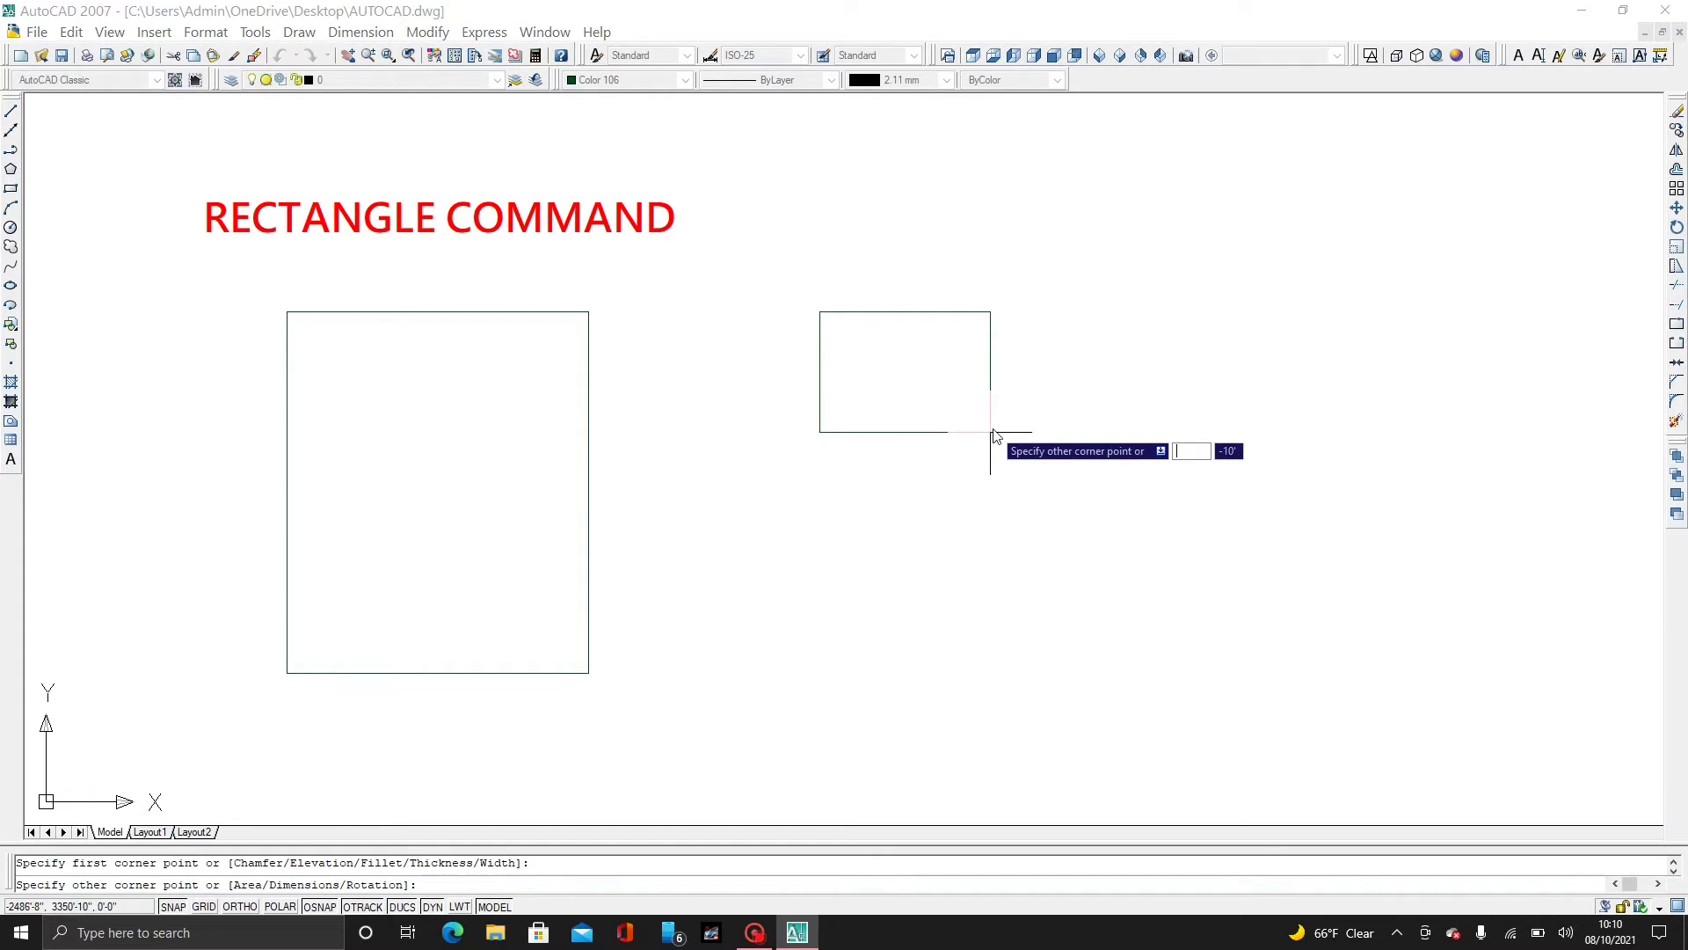
type("25")
key("Tab")
type("3")
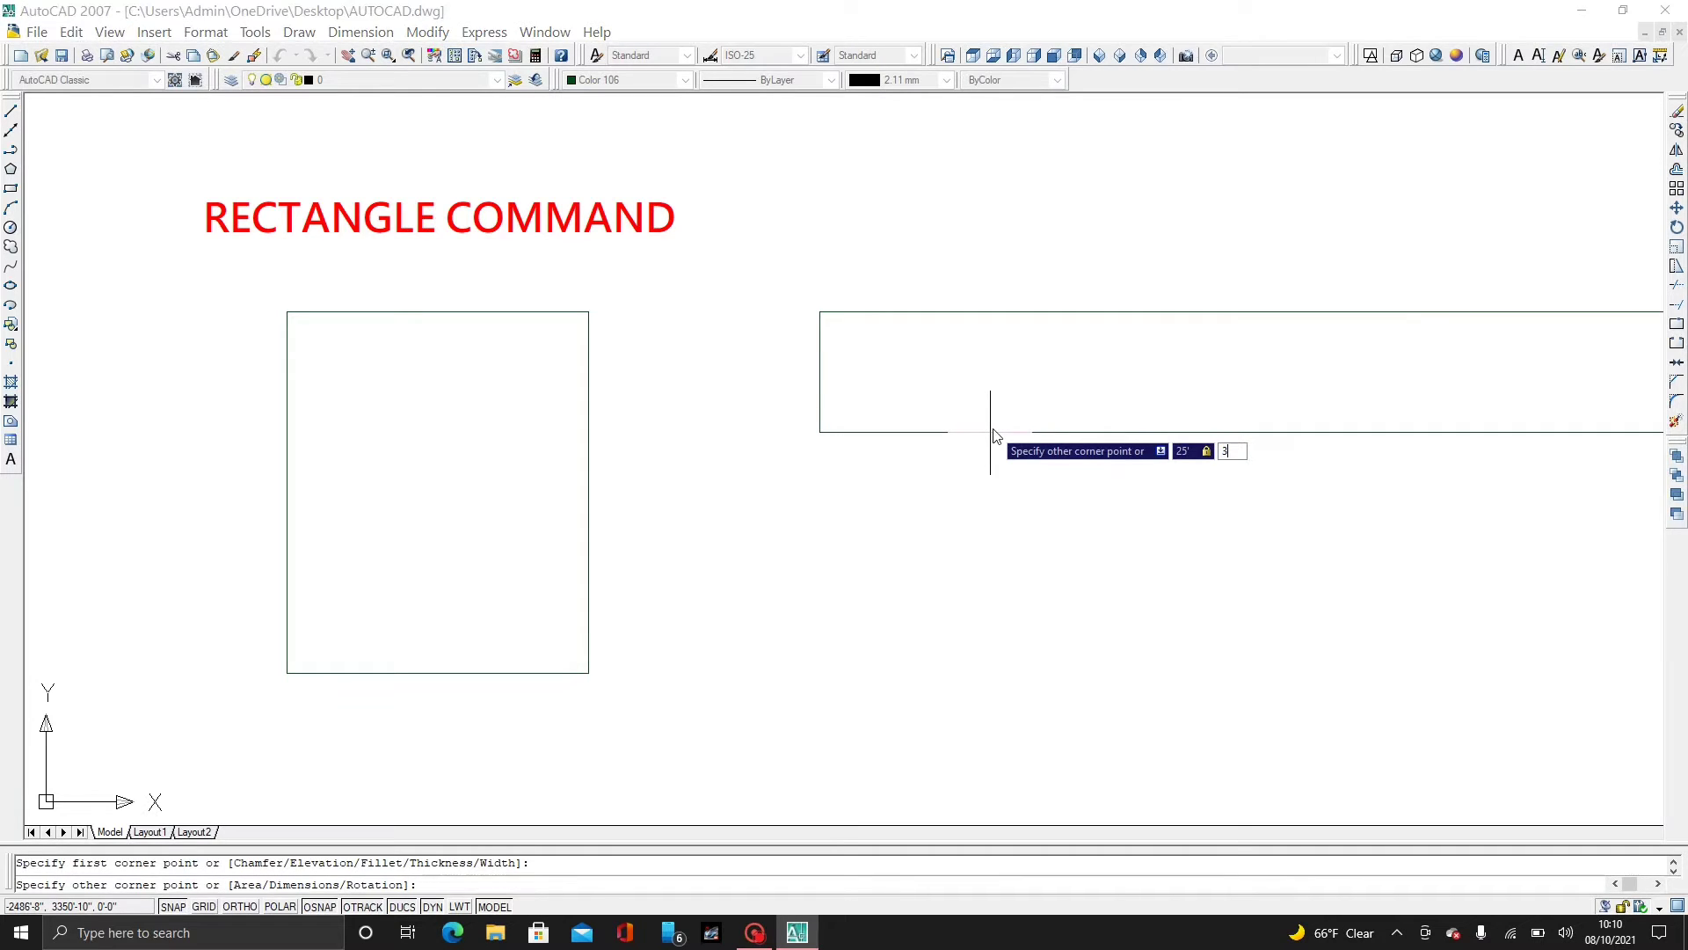
type("0")
key("Return")
key("Return")
key("Escape")
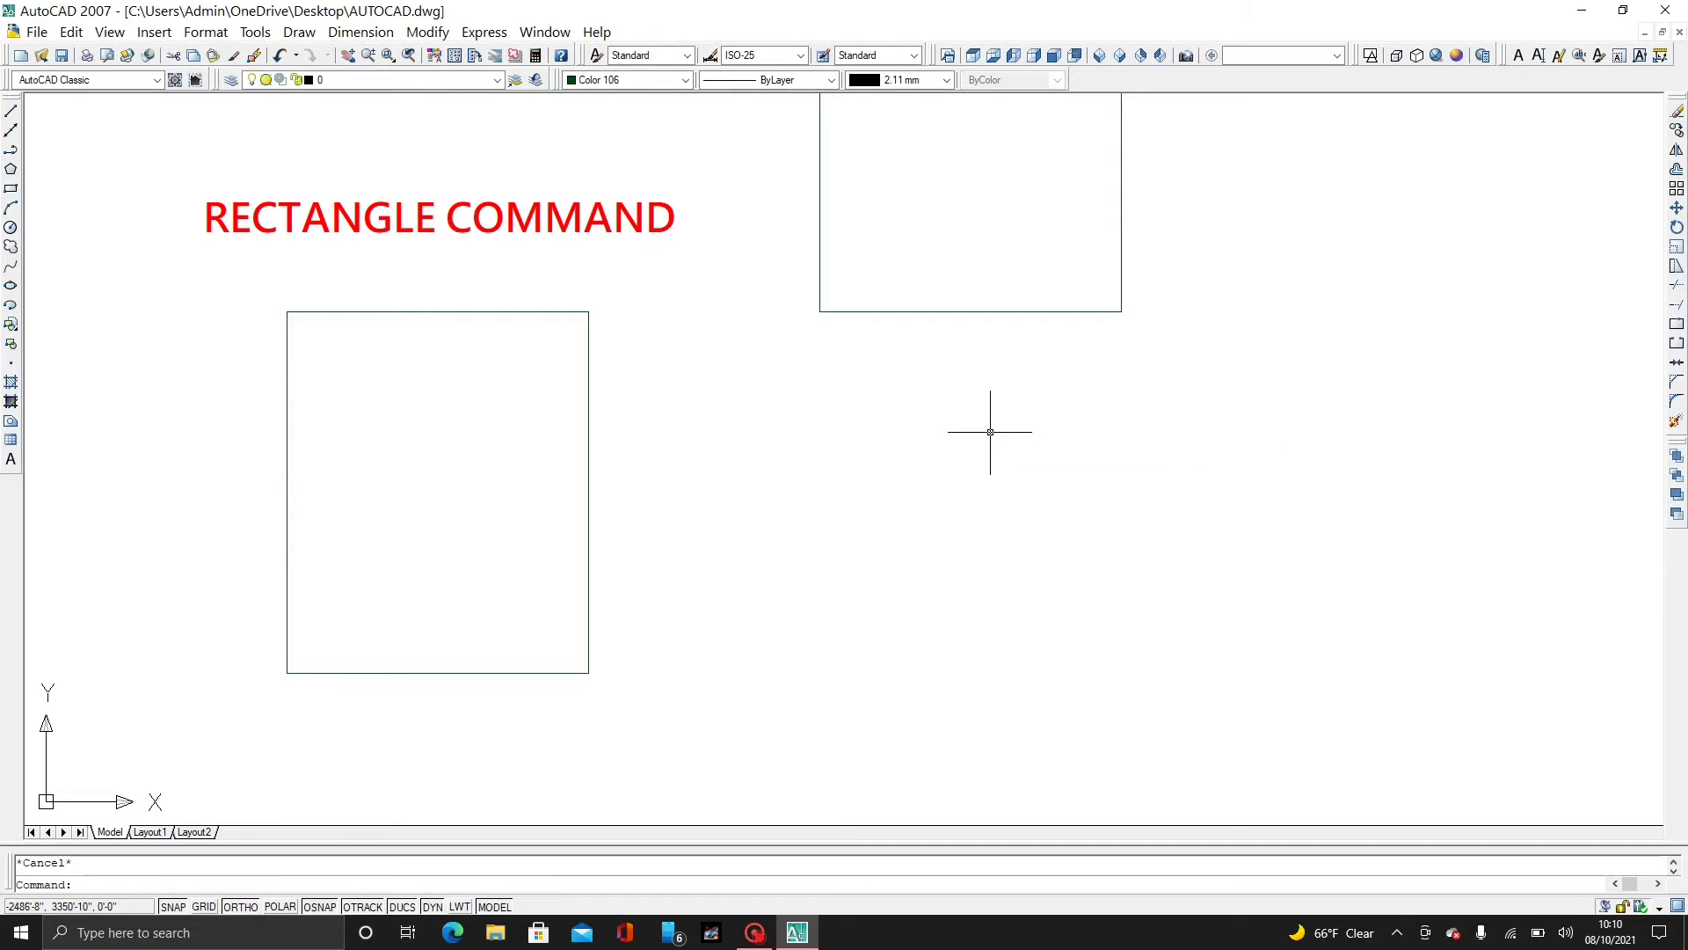
- Move the new 25' by 30' rectangle straight down by about 31'-8" so that it sits beside the line outline
type("m")
key("Return")
left_click(983, 311)
key("Return")
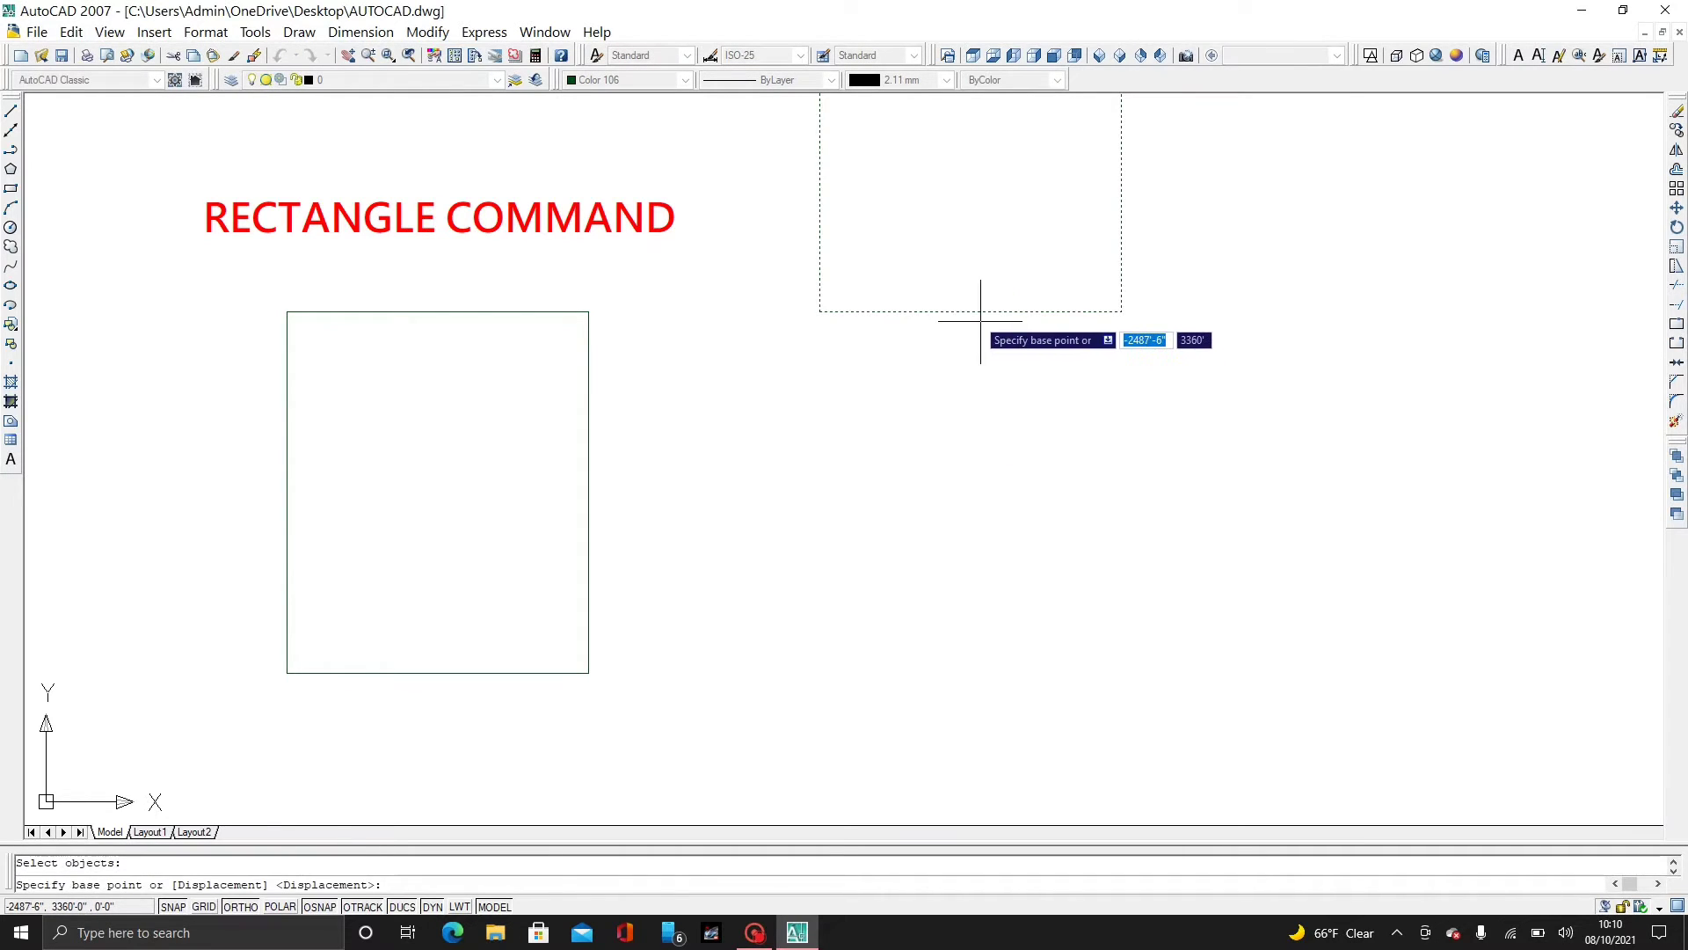
left_click(980, 313)
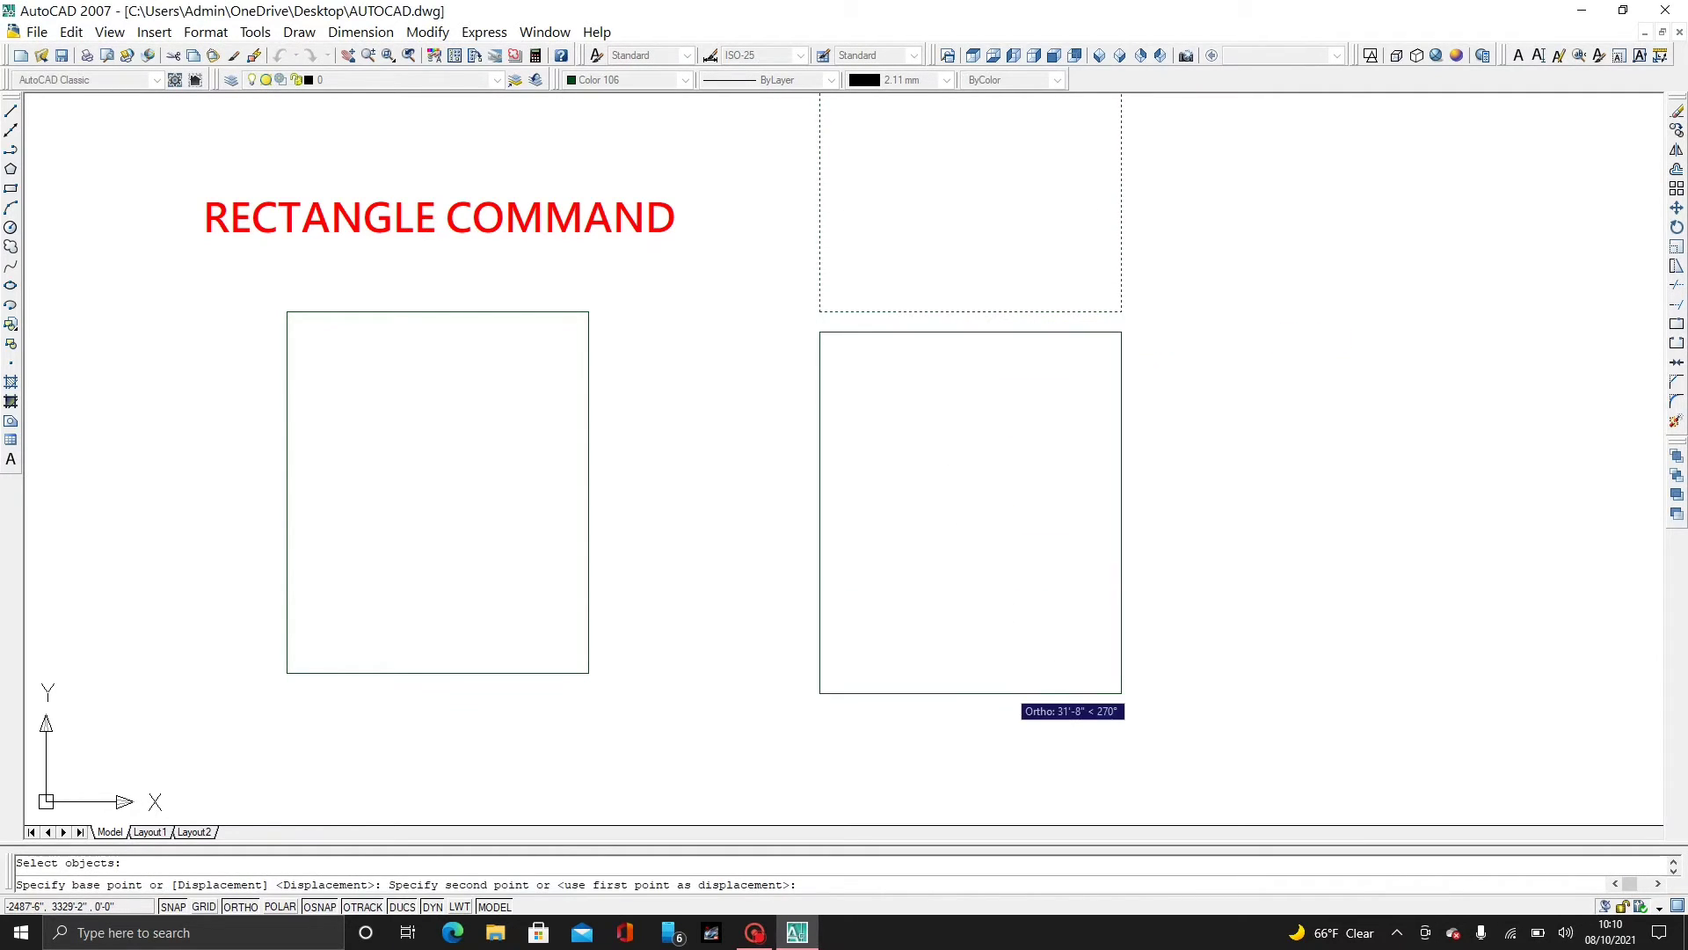
left_click(1011, 693)
middle_click_drag(1310, 583, 1271, 548)
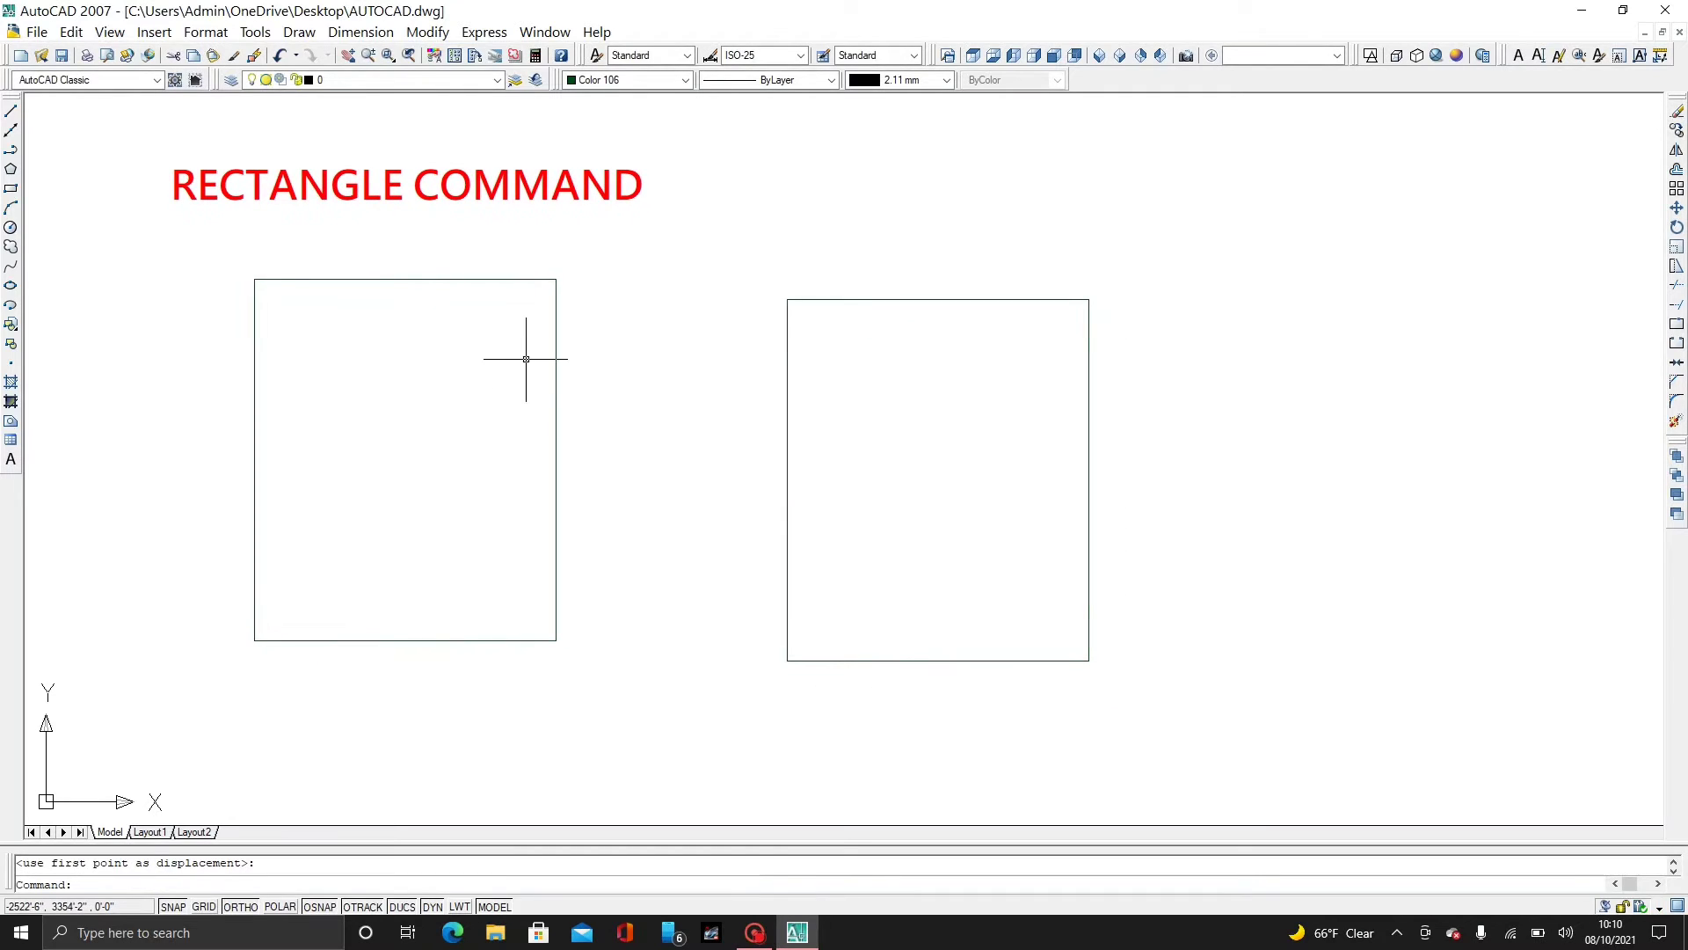
type("dal")
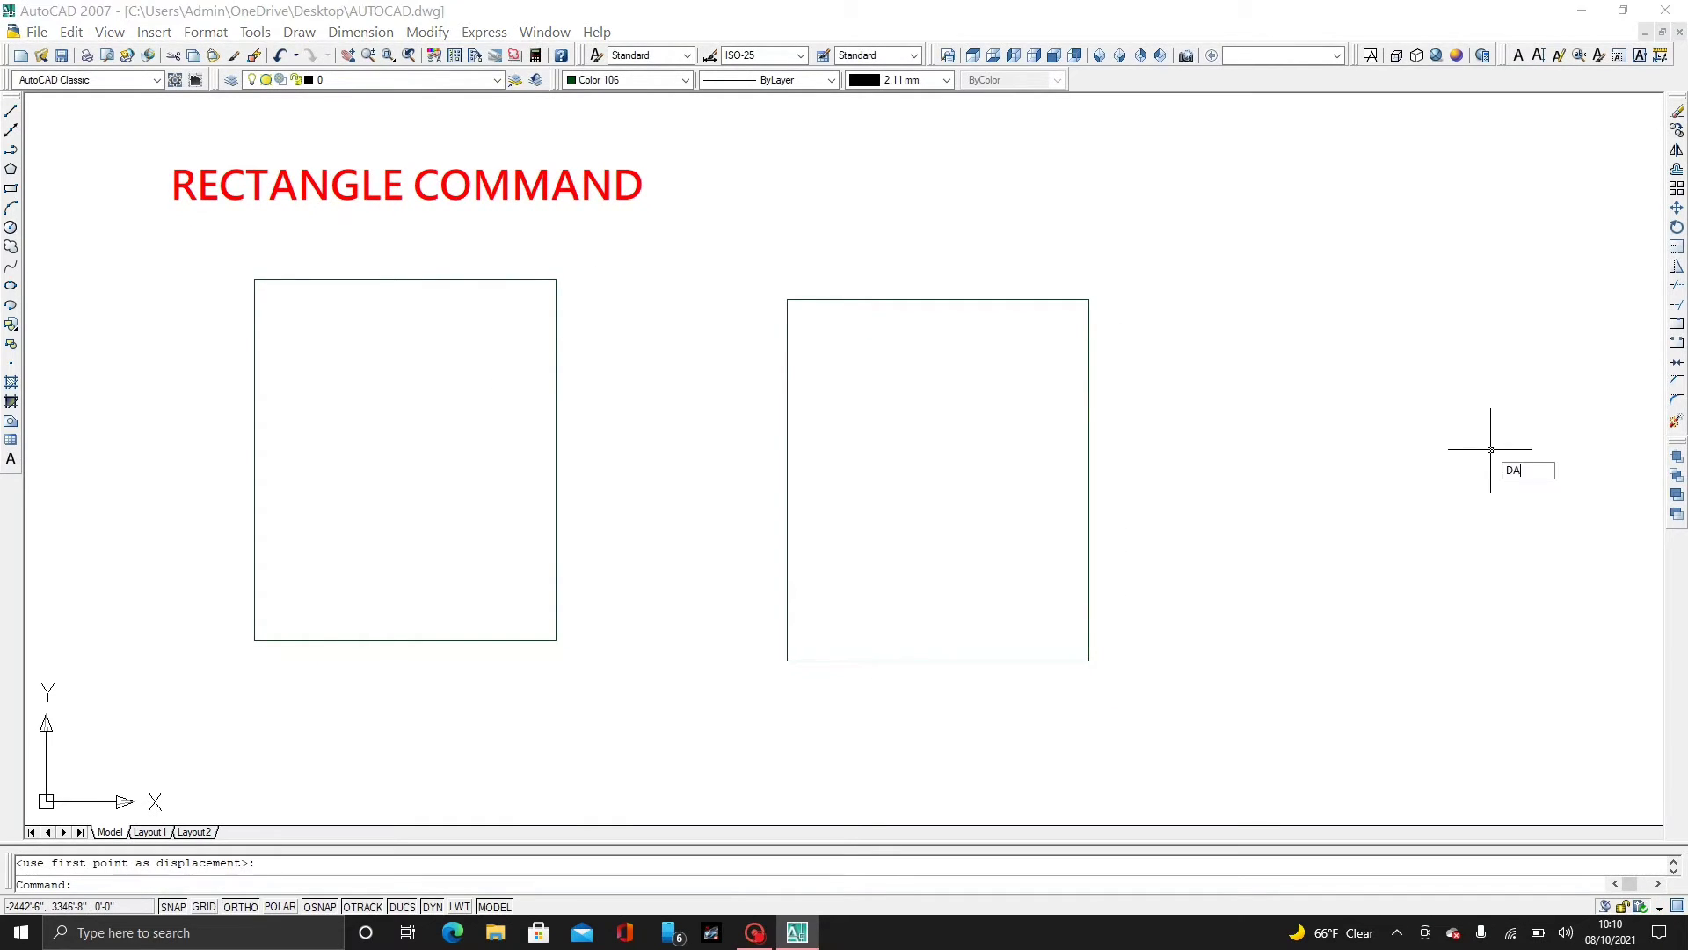
key("Return")
key("Escape")
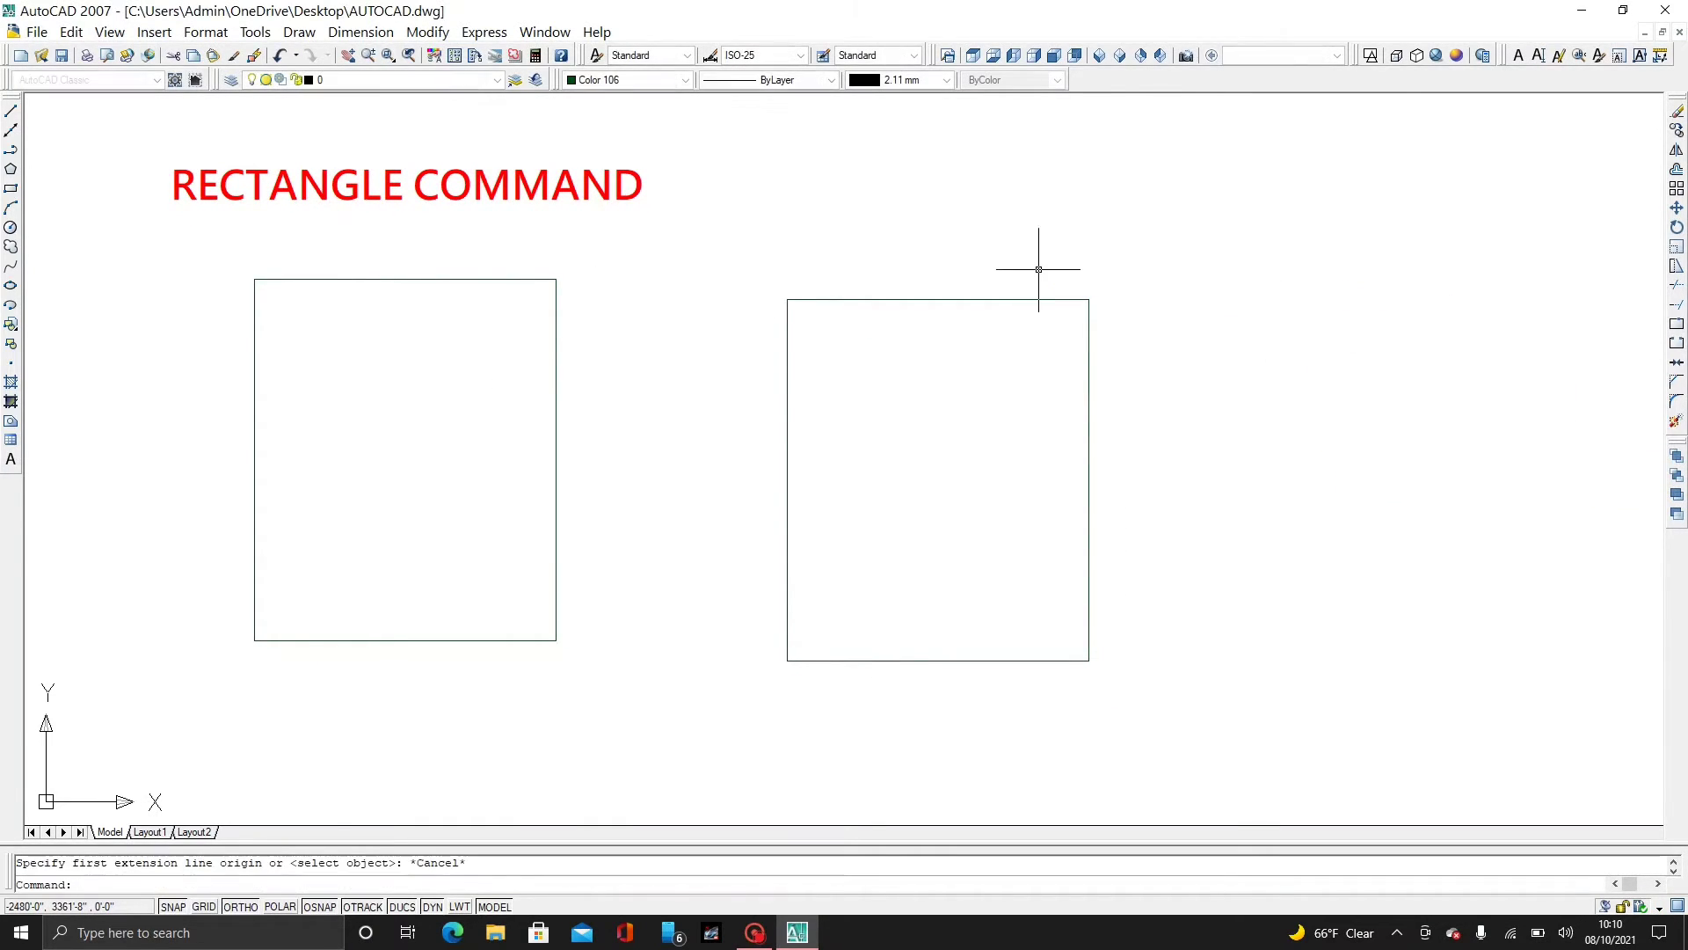
- Add an aligned dimension to the top edge of the right-hand rectangle, placing the dimension line just above it
type("DAK")
key("BackSpace")
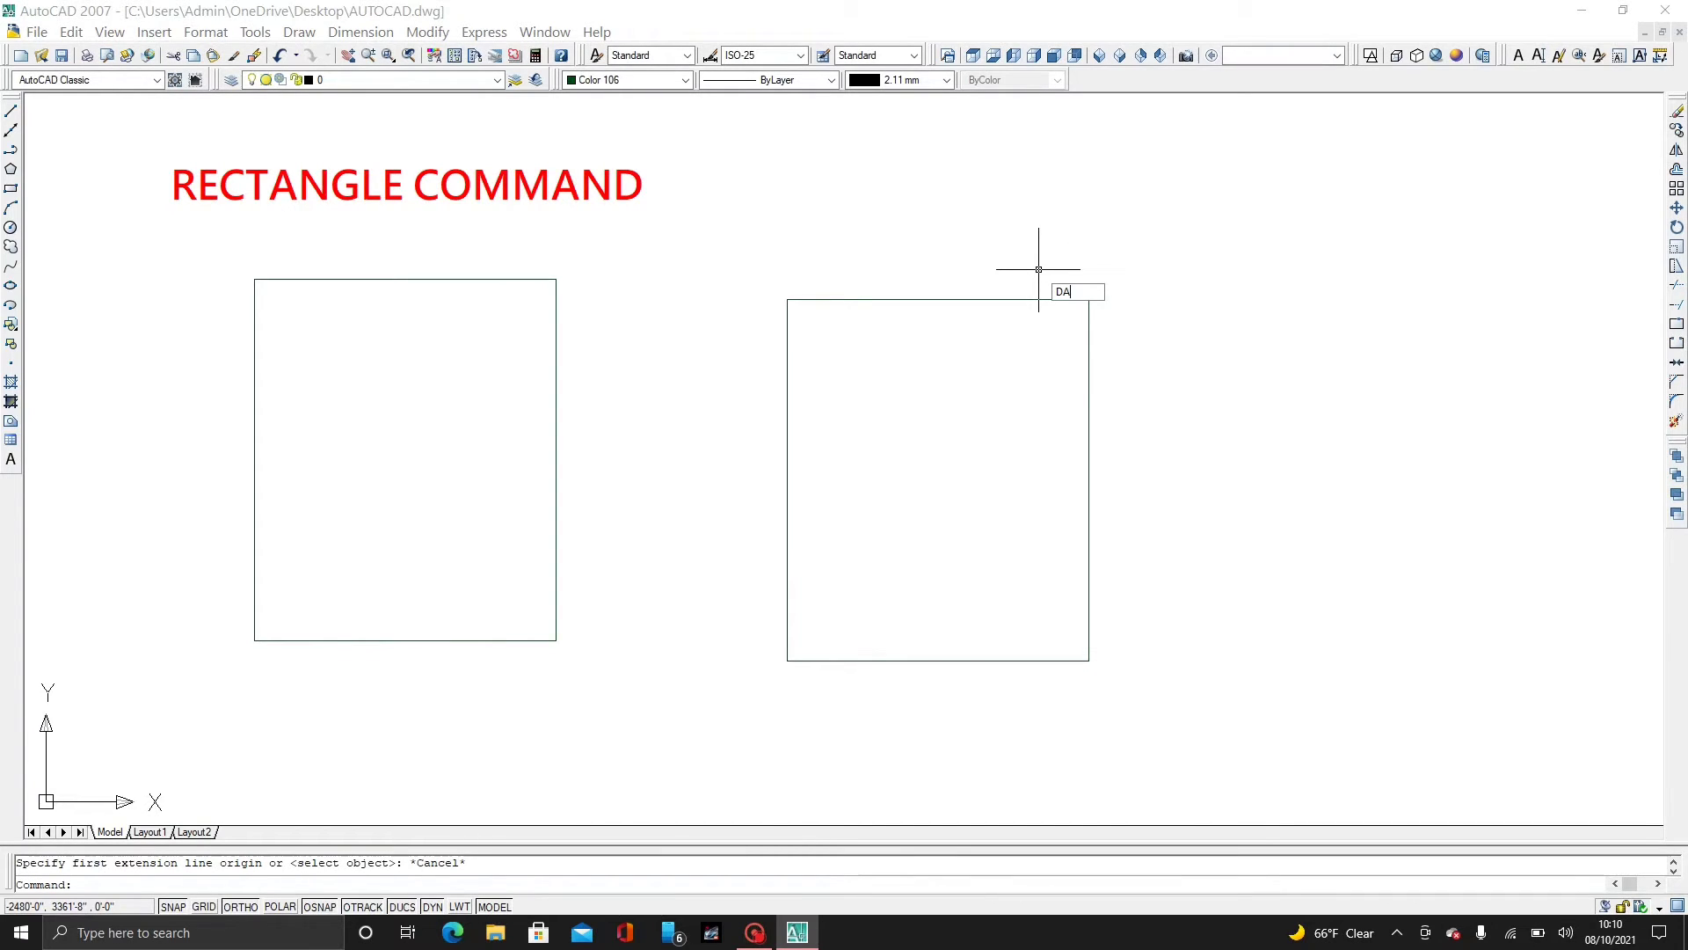
type("l")
key("Return")
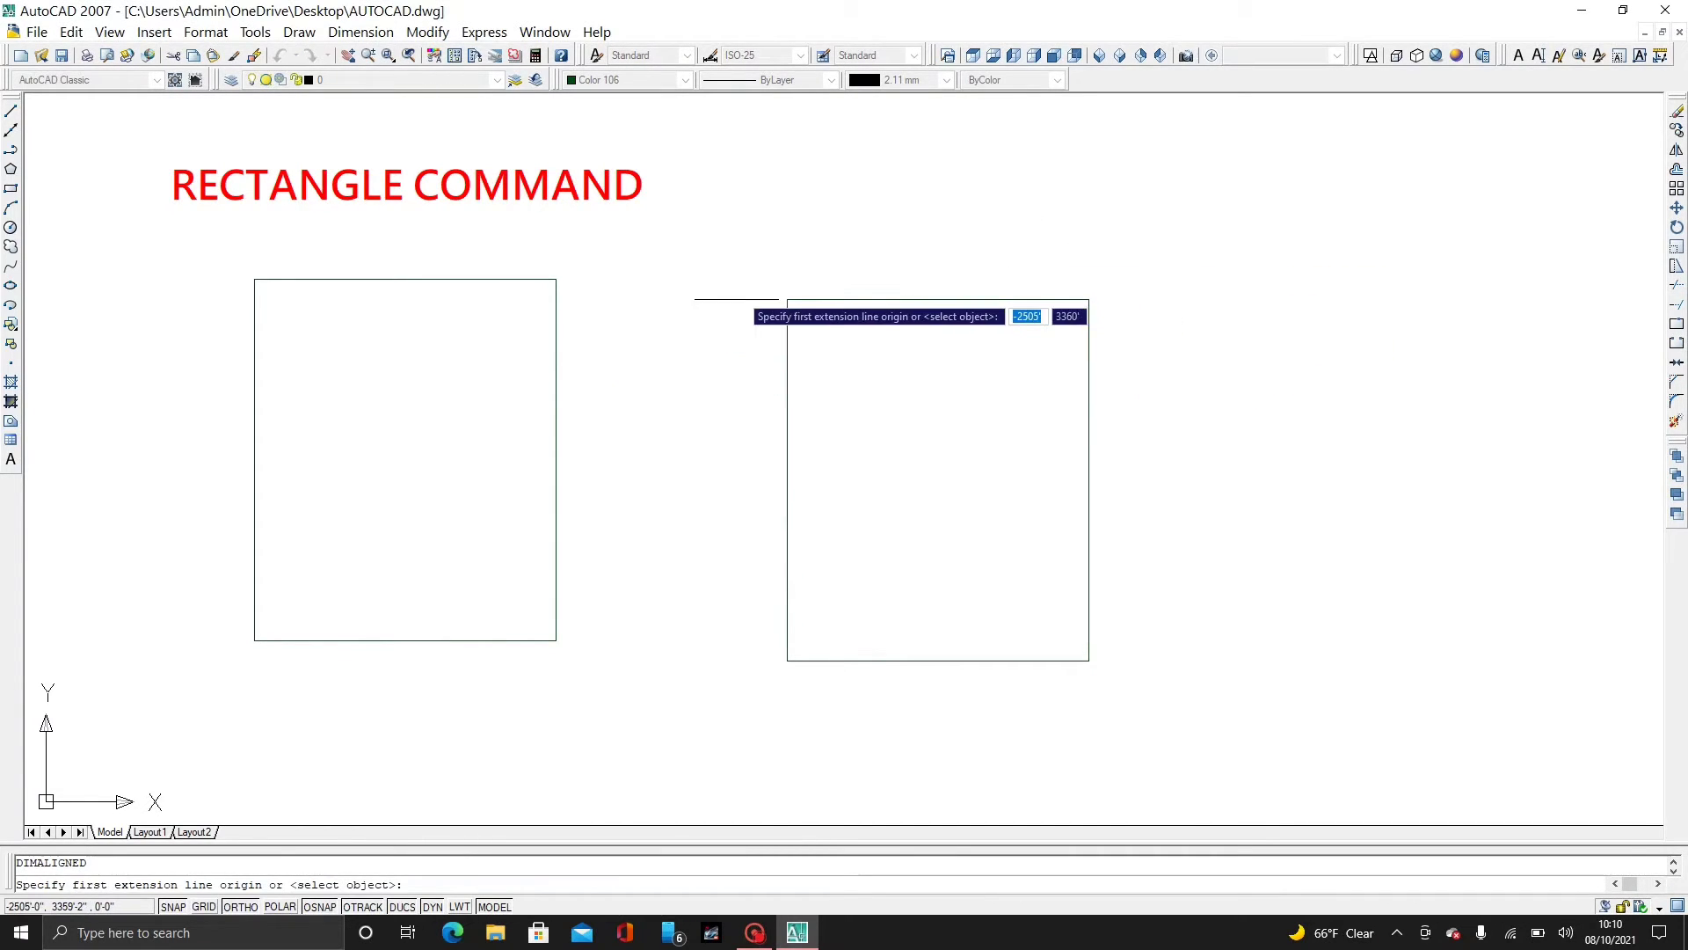
left_click(787, 300)
left_click(1089, 300)
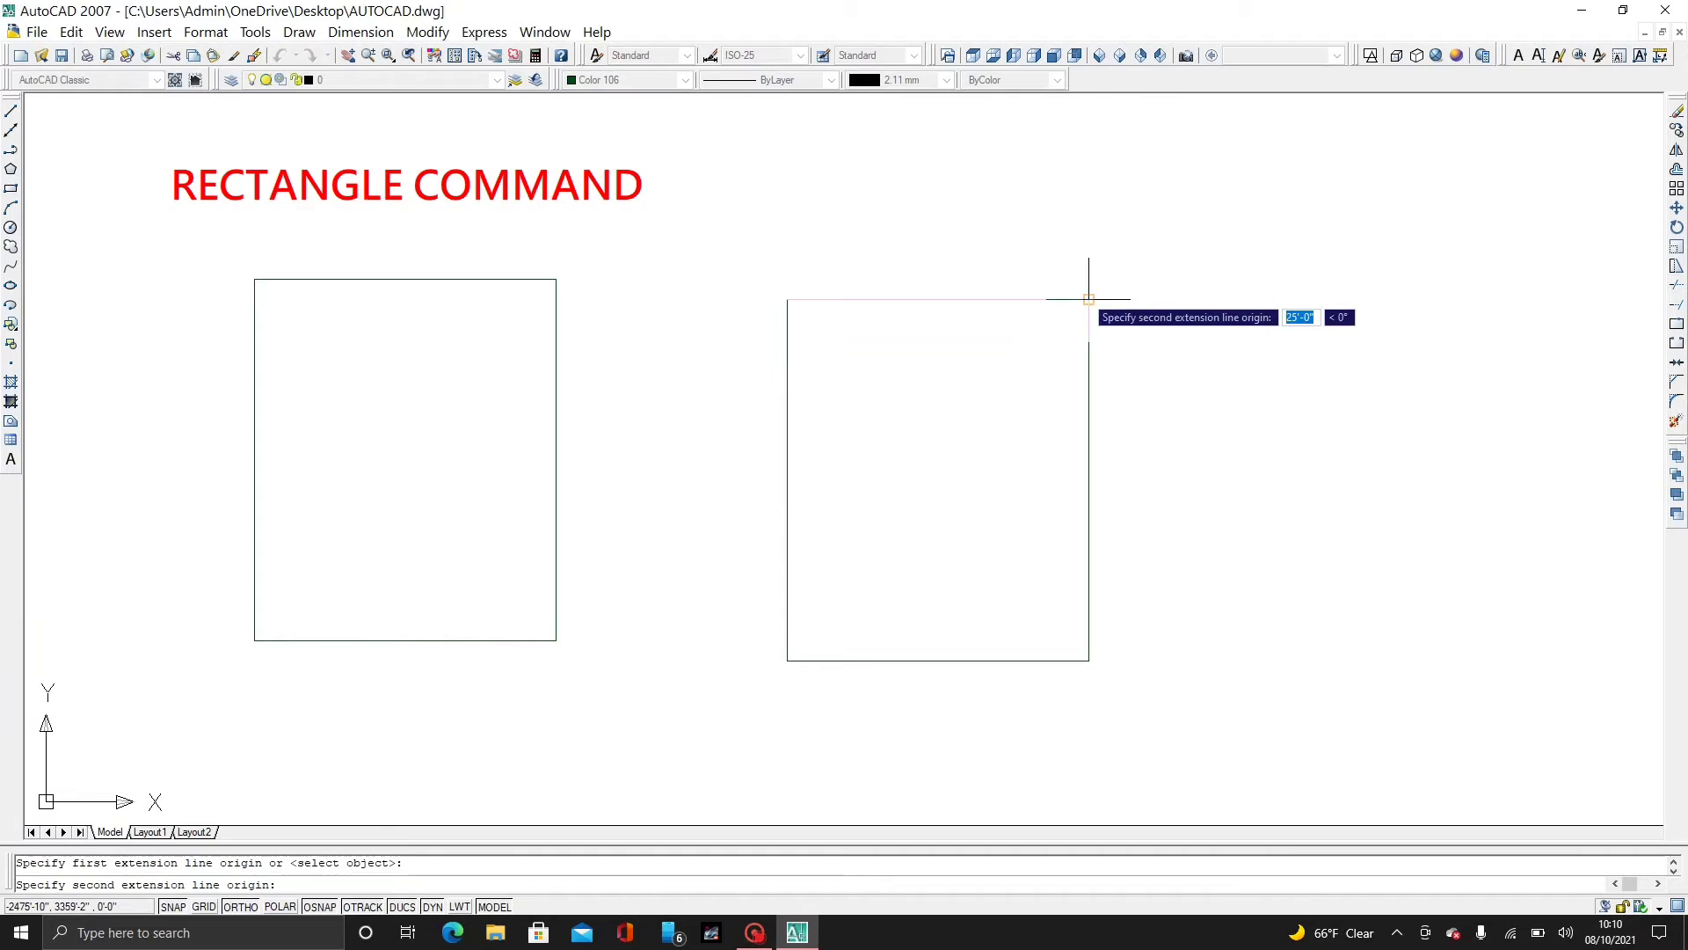
left_click(1084, 264)
scroll(910, 273, "up", 3)
scroll(1022, 278, "down", 4)
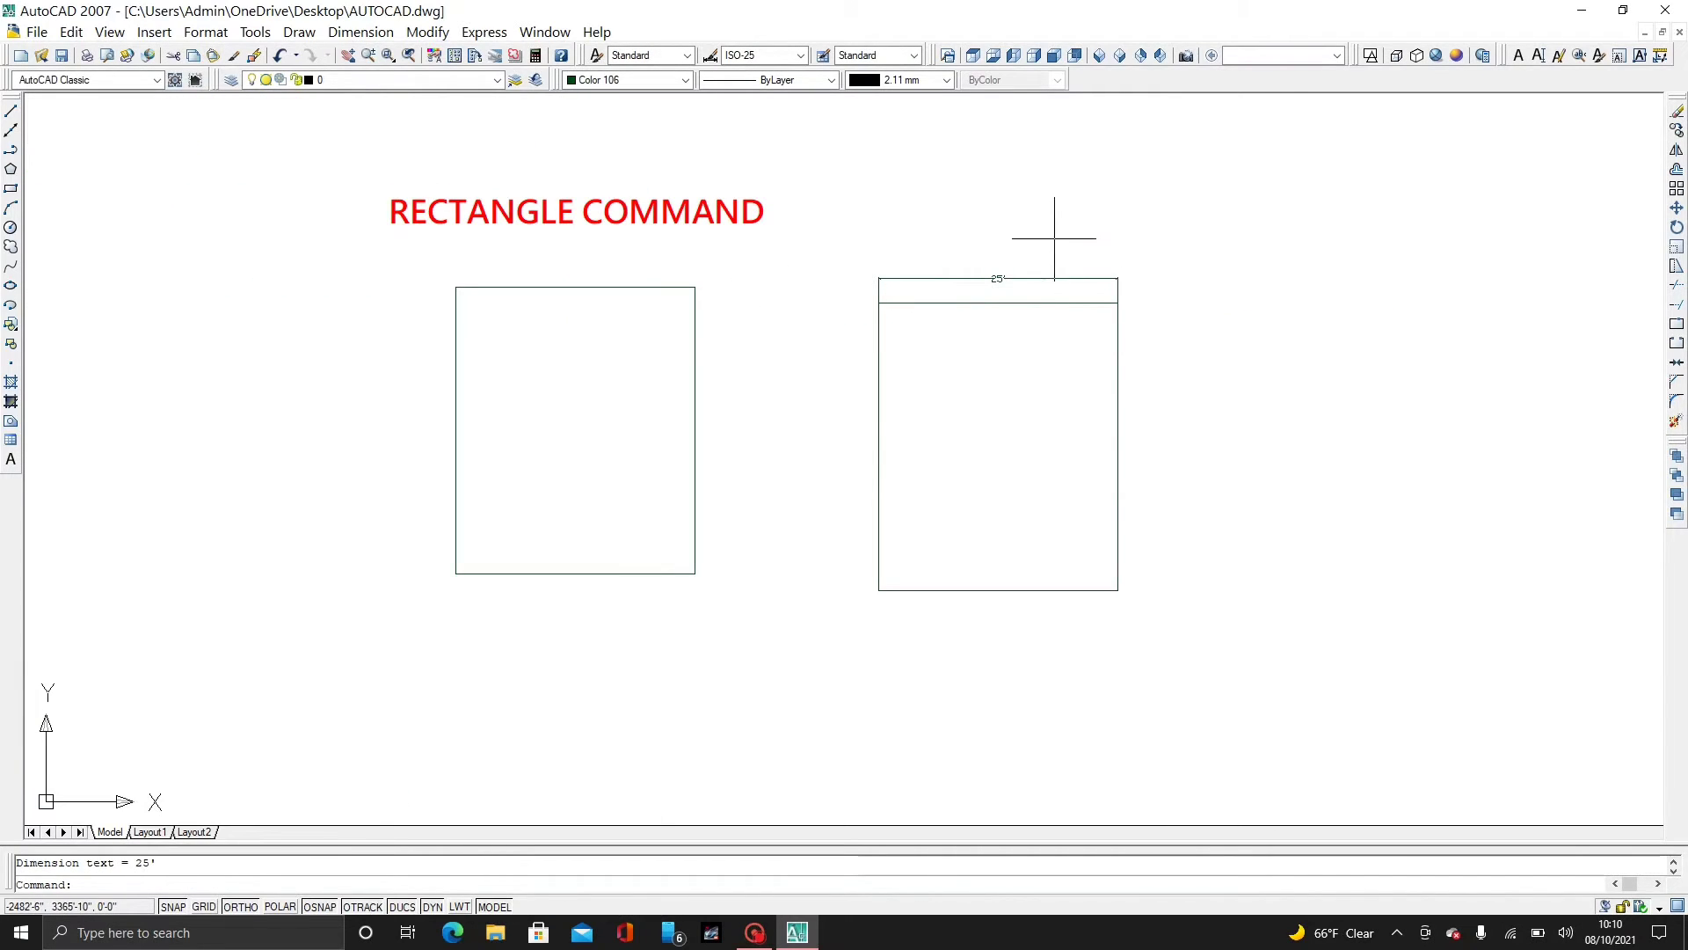
- Delete the aligned dimension above the right-hand rectangle and dismiss the Communication Center notification
left_click(1045, 247)
left_click(1007, 287)
key("Delete")
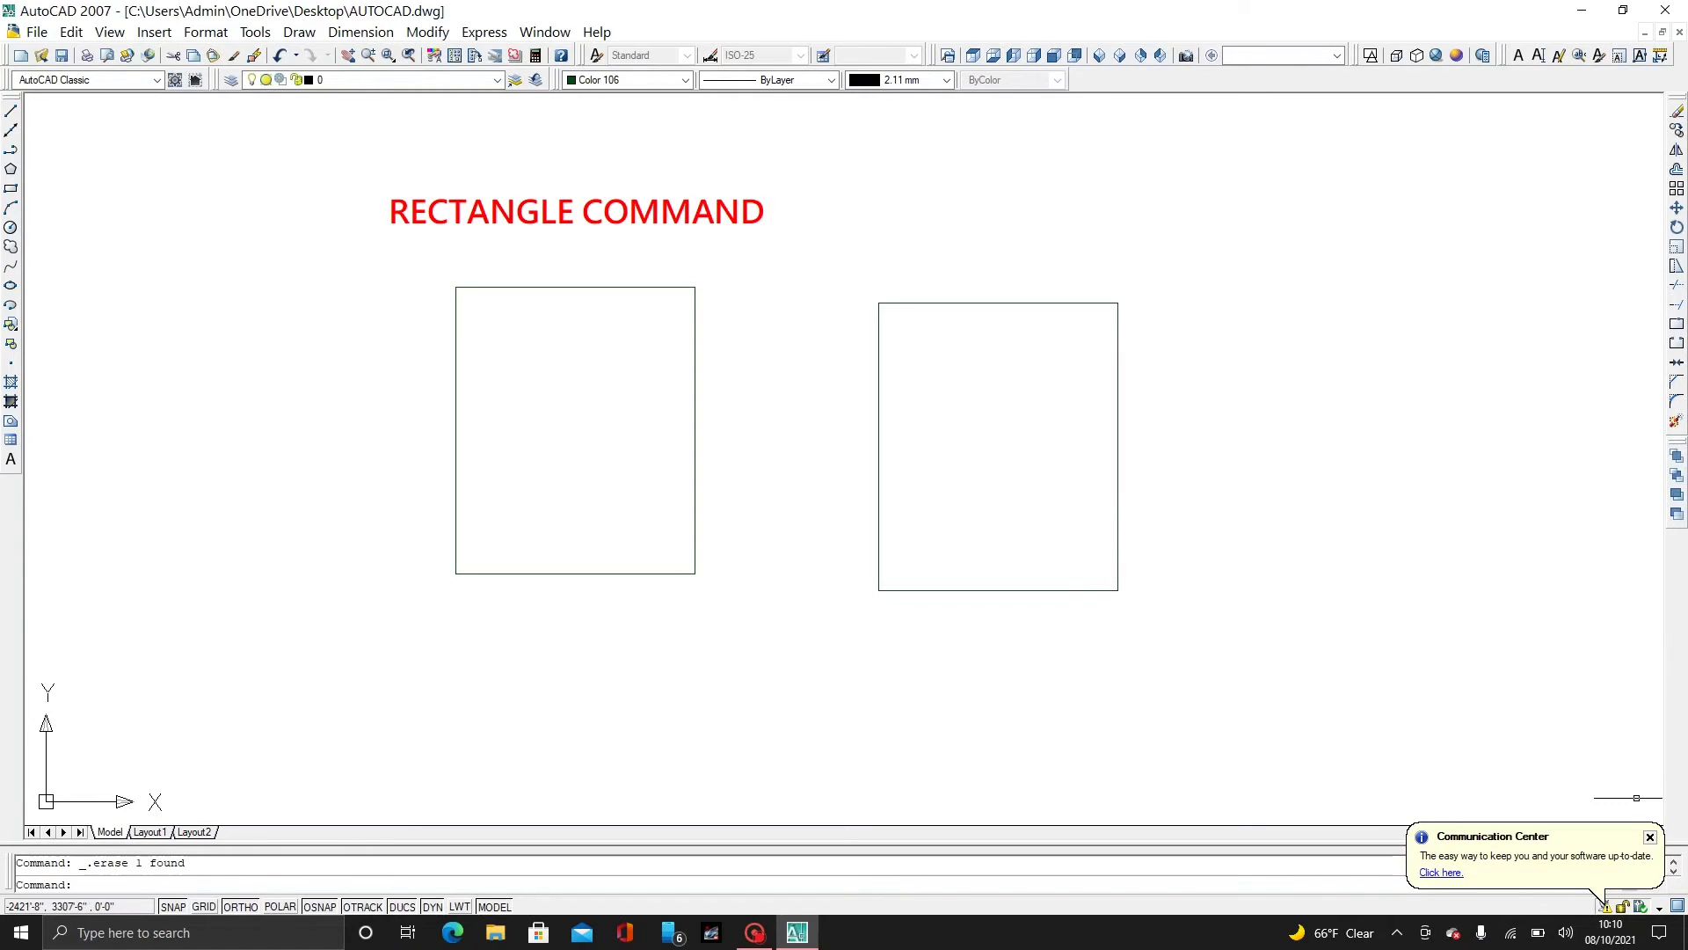
left_click(1649, 838)
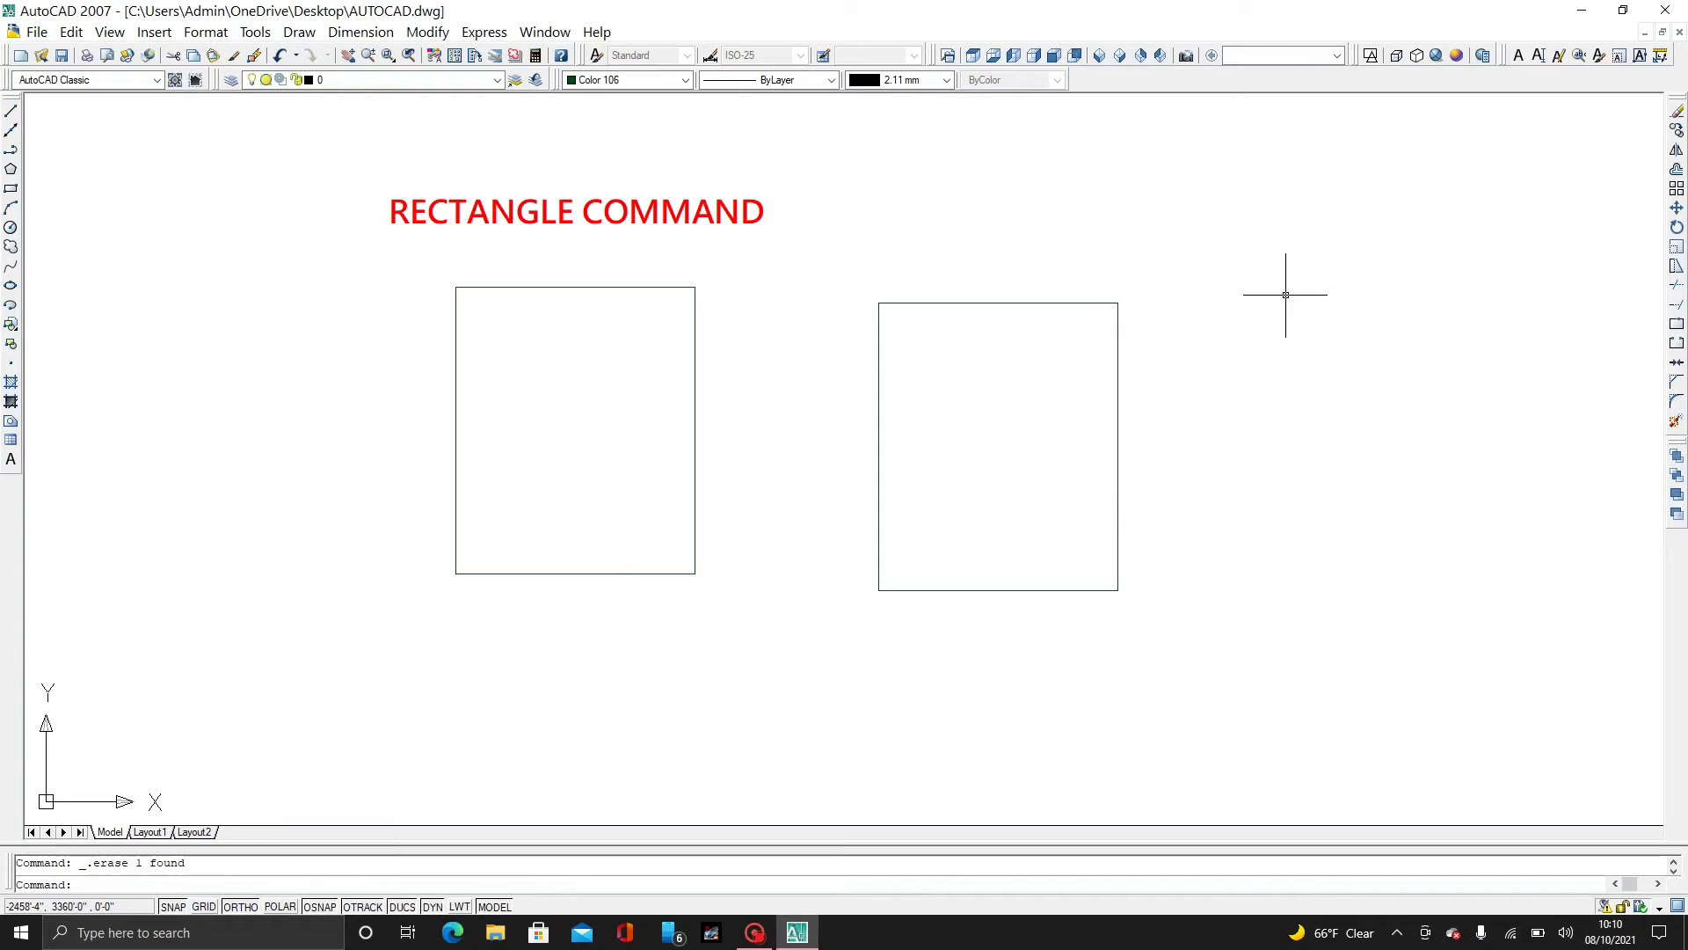
- Offset the right-hand rectangle 9" inward with the Offset command
scroll(1133, 351, "up", 1)
middle_click_drag(1132, 352, 1022, 356)
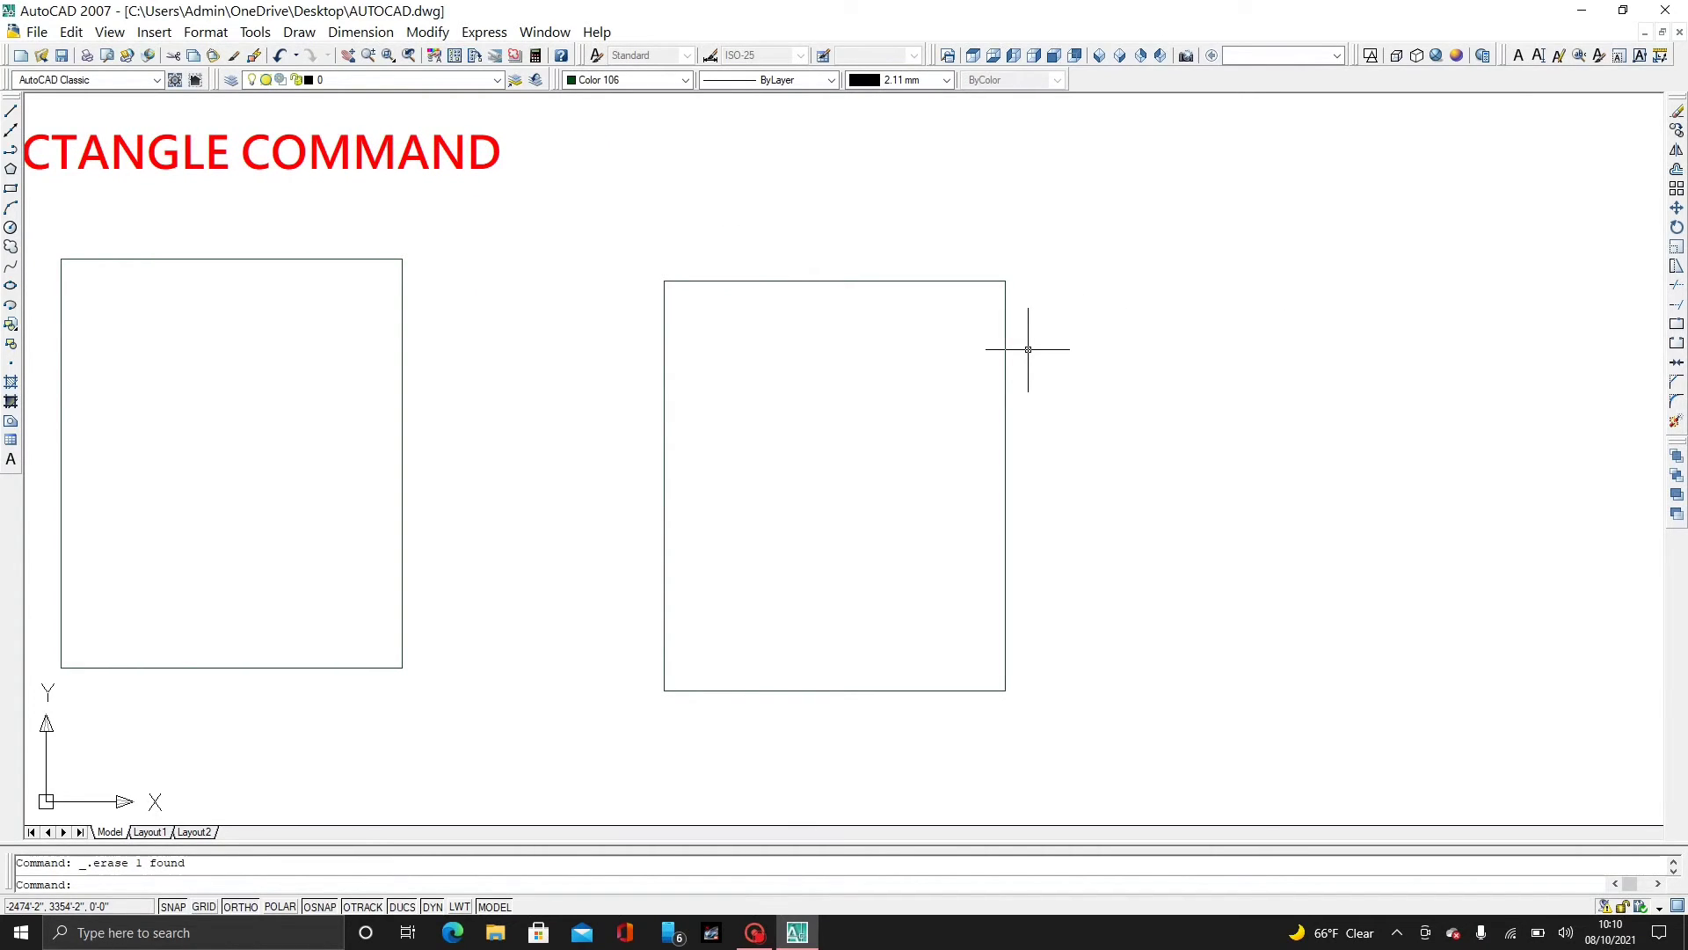
left_click(867, 554)
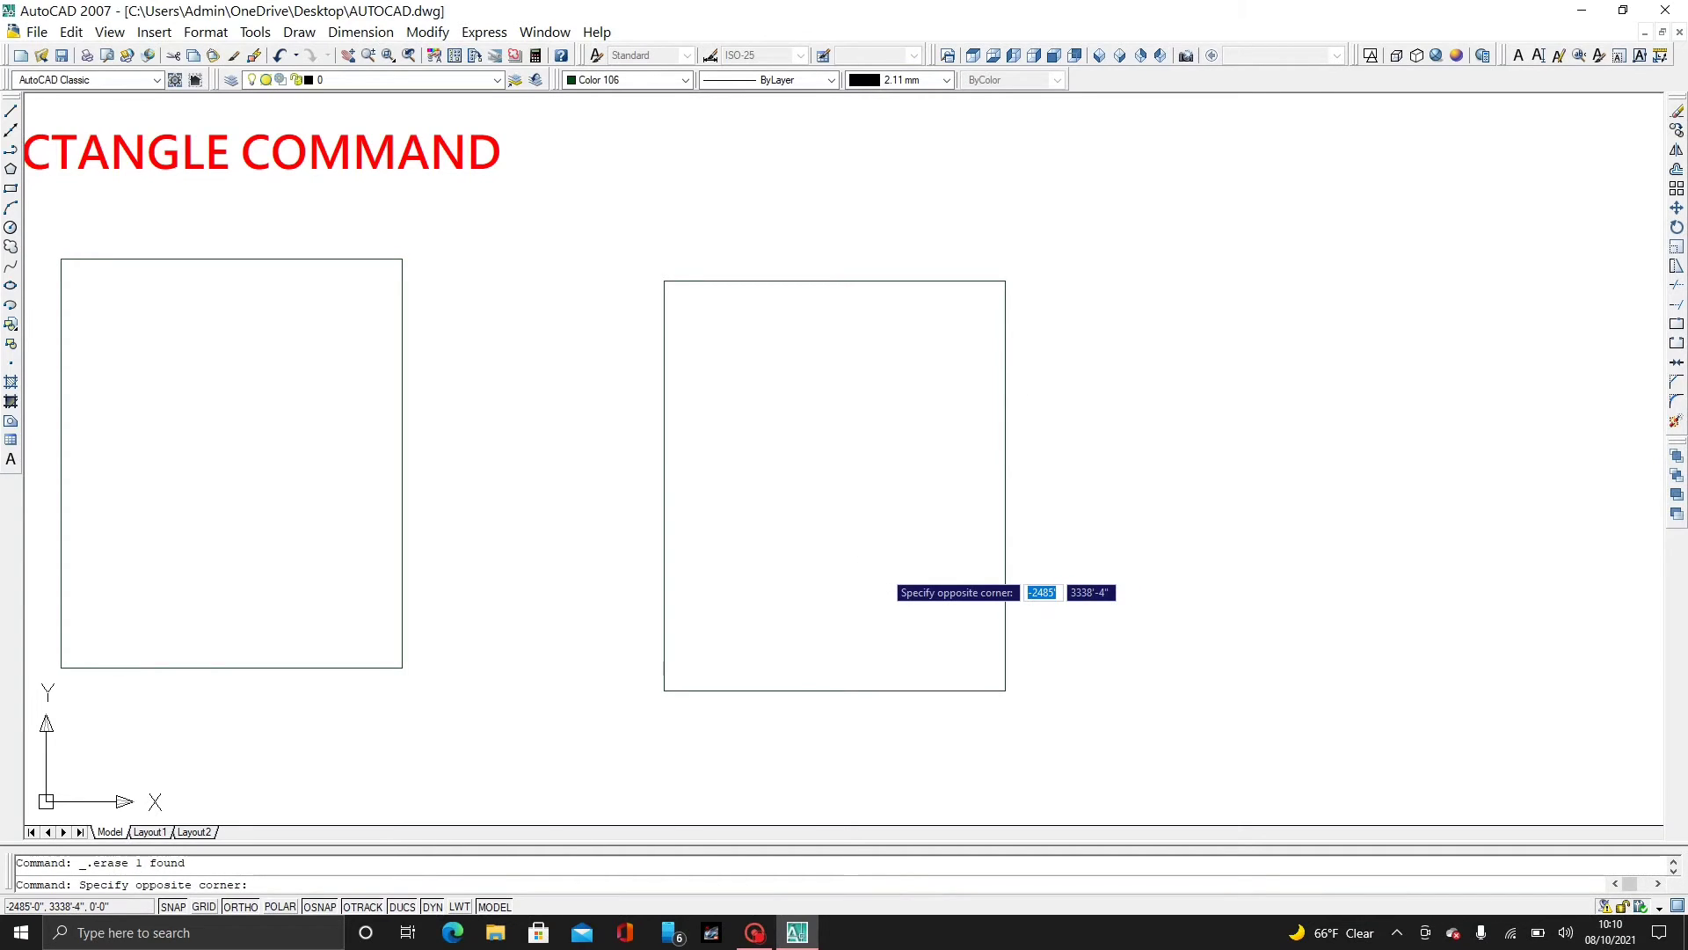
key("Escape")
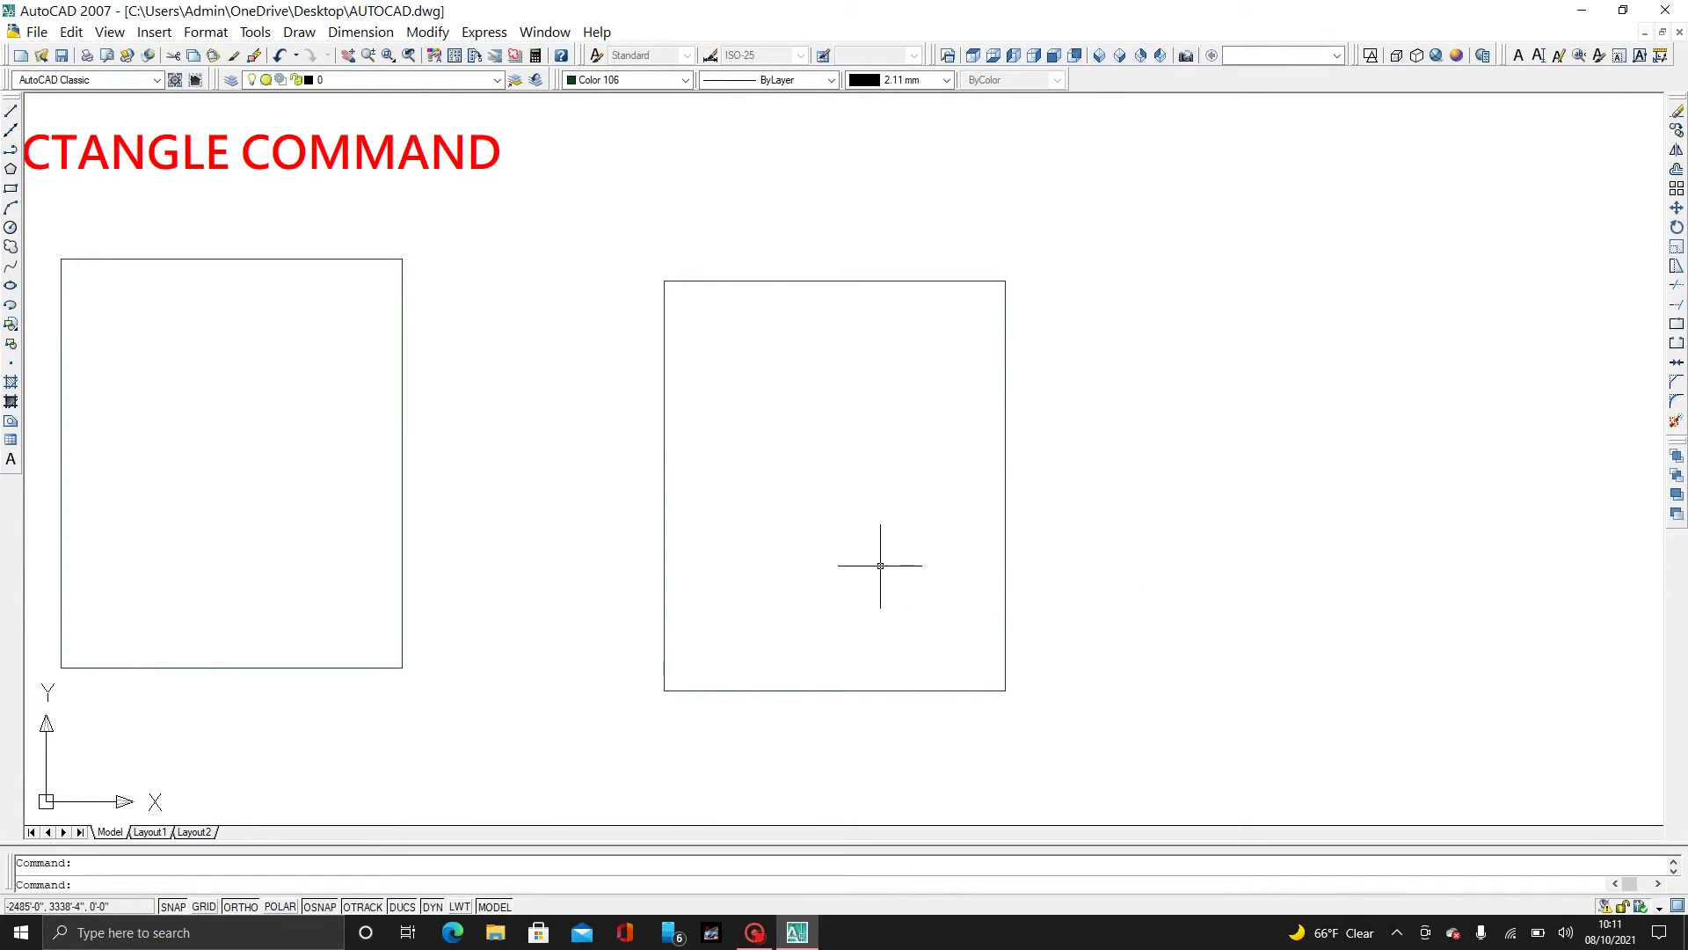
type("o")
key("Return")
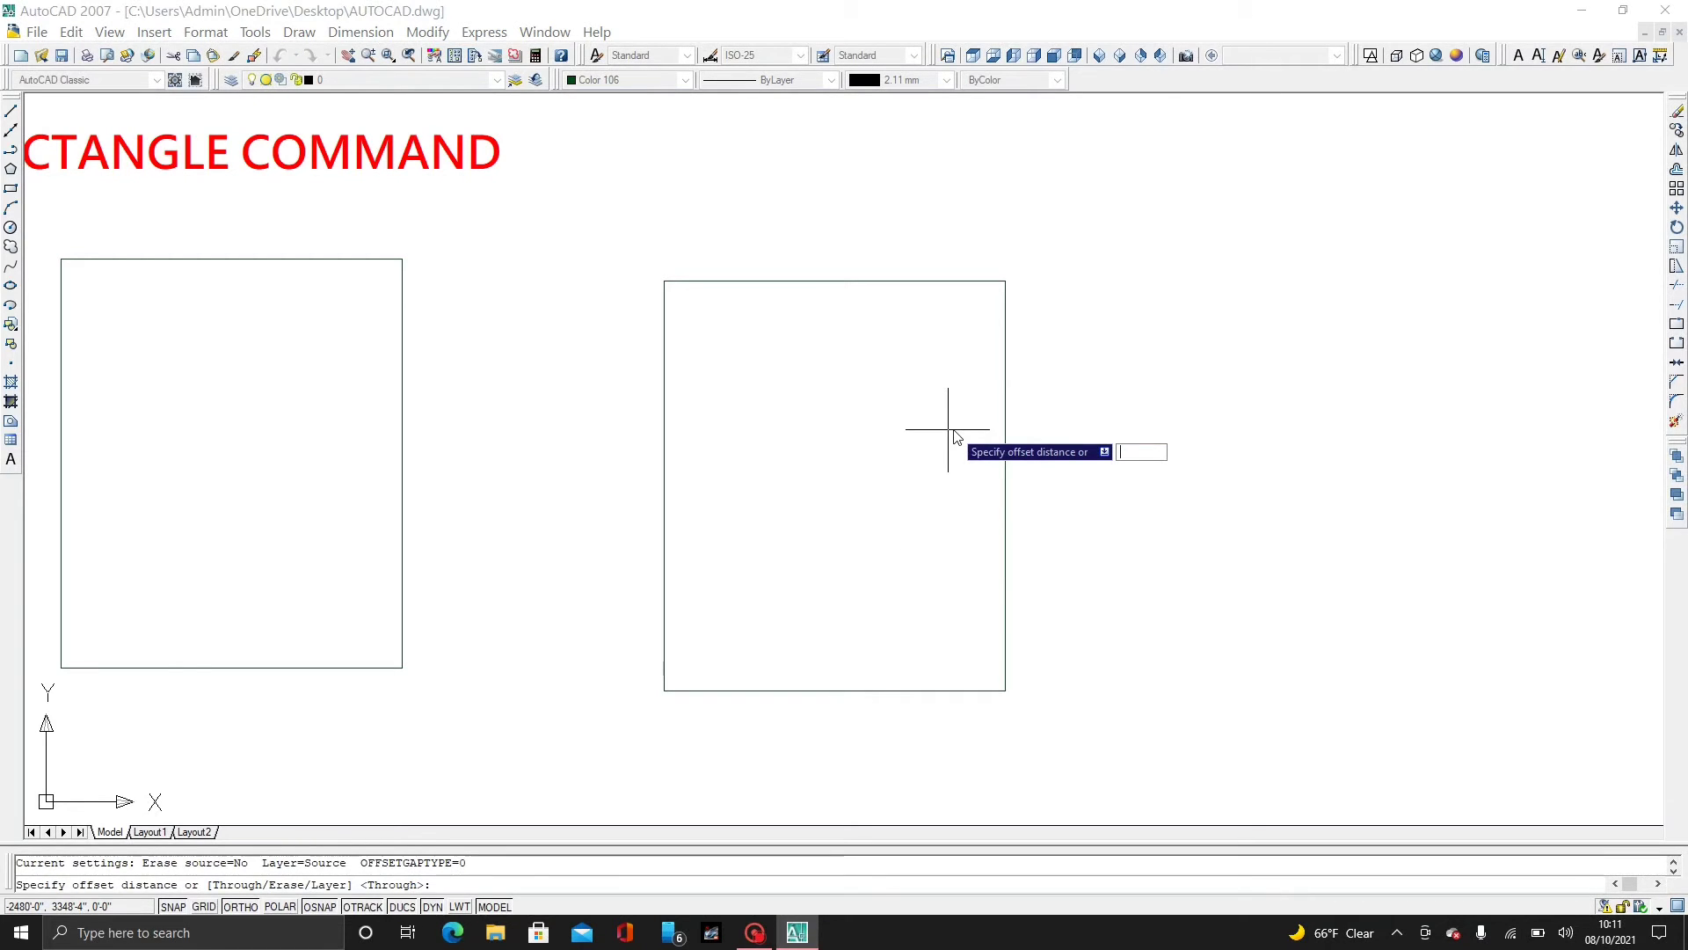
type("9")
key("Return")
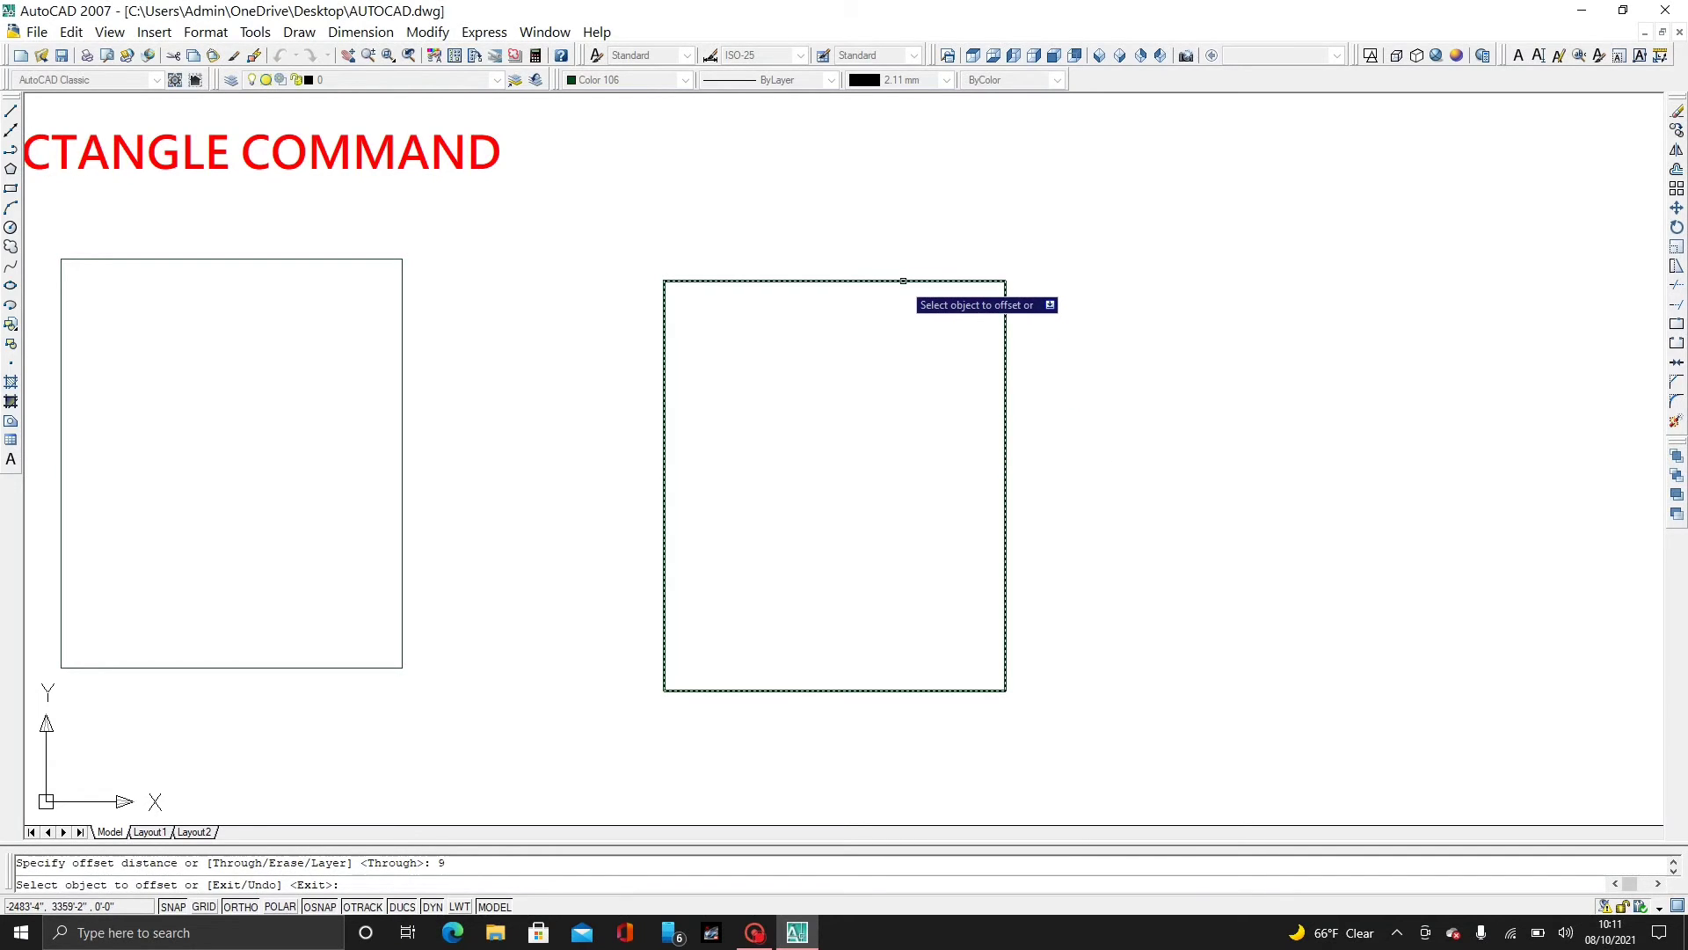
left_click(903, 280)
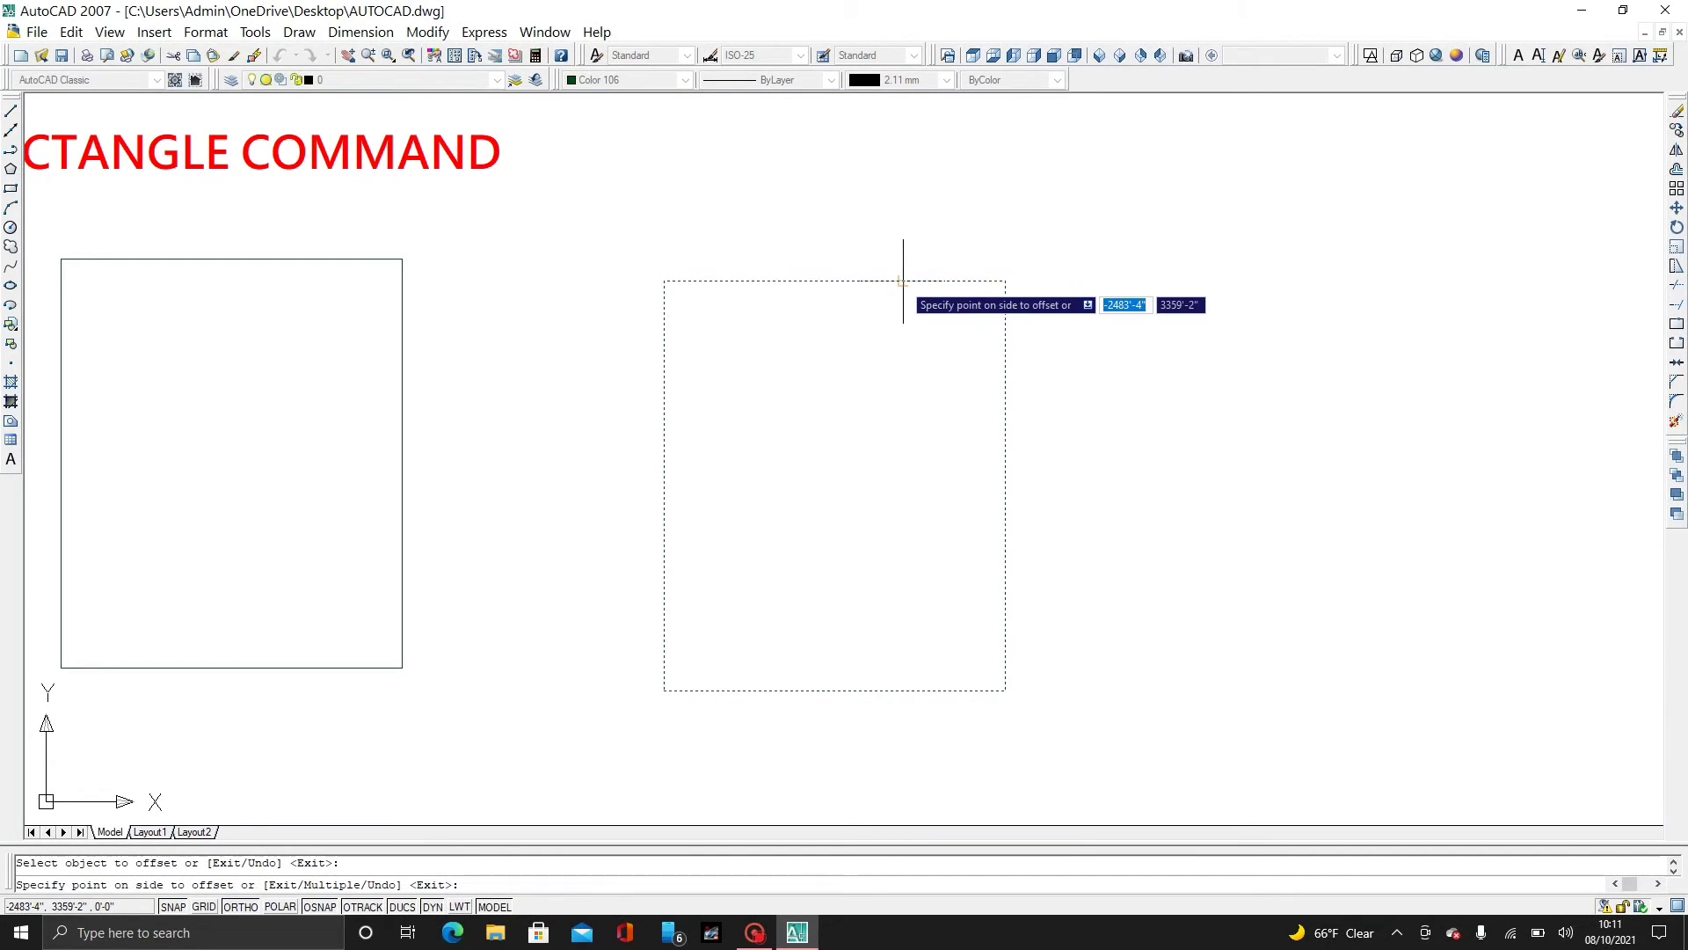
left_click(881, 326)
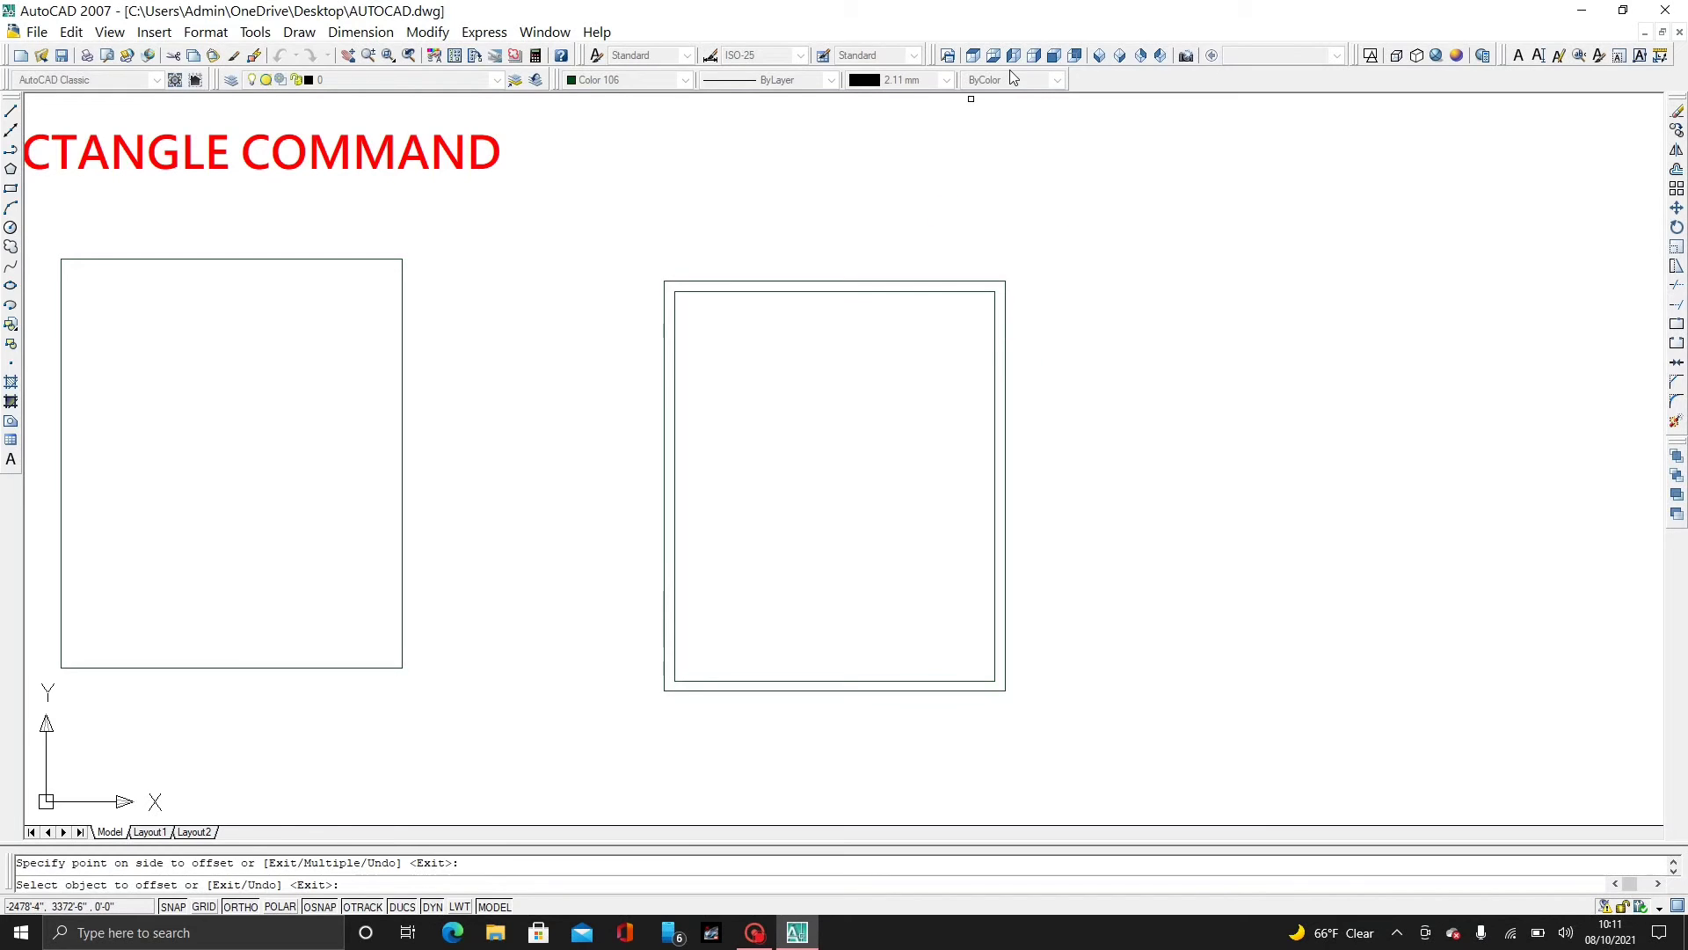
key("Escape")
- Offset the top and left lines of the four-line outline inward, keeping the 9" offset distance
mouse_move(887, 454)
middle_mouse_down()
mouse_move(1048, 432)
mouse_move(1187, 459)
middle_mouse_up()
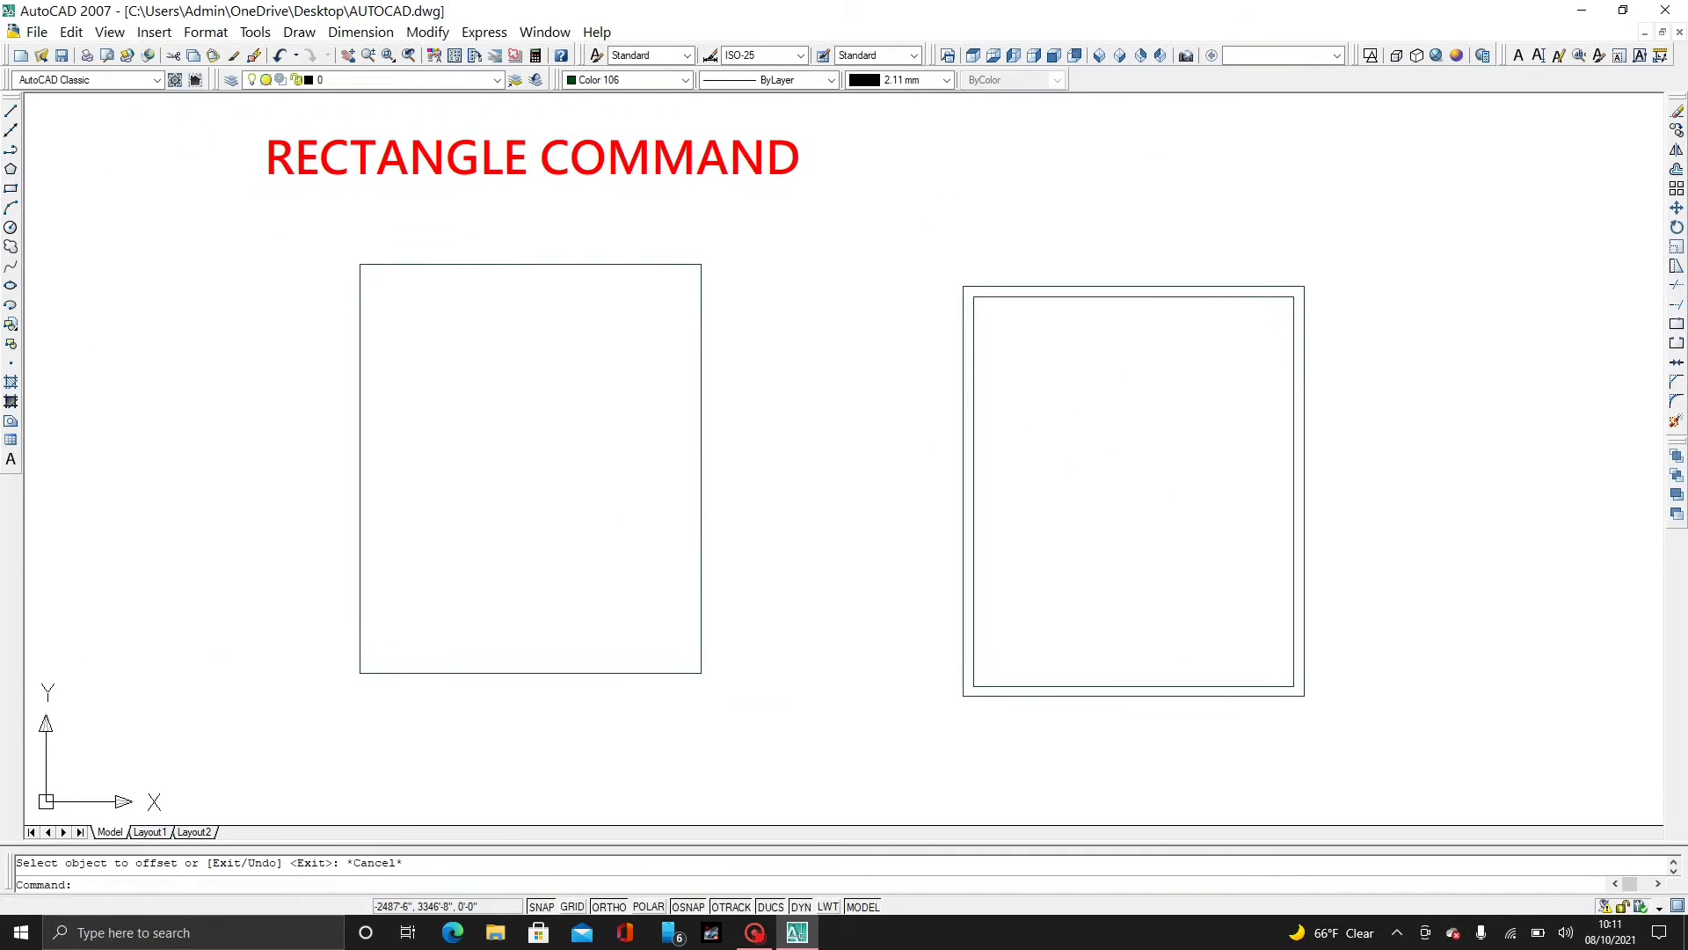
type("o")
key("Return")
key("Return")
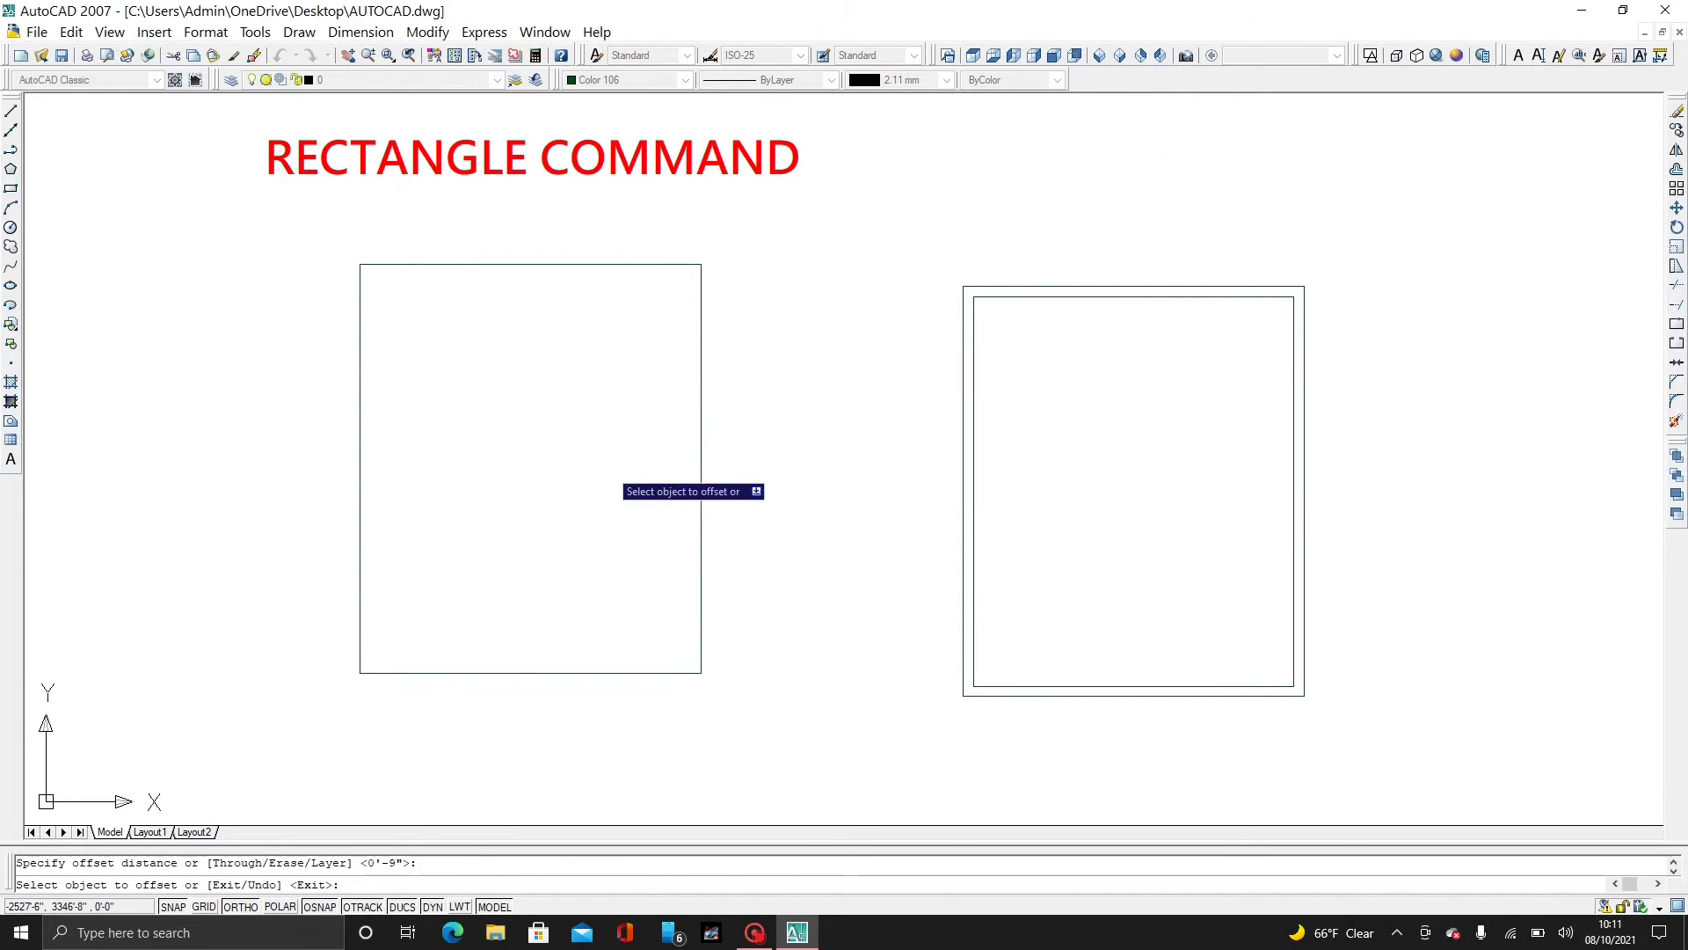
middle_click_drag(578, 420, 719, 407)
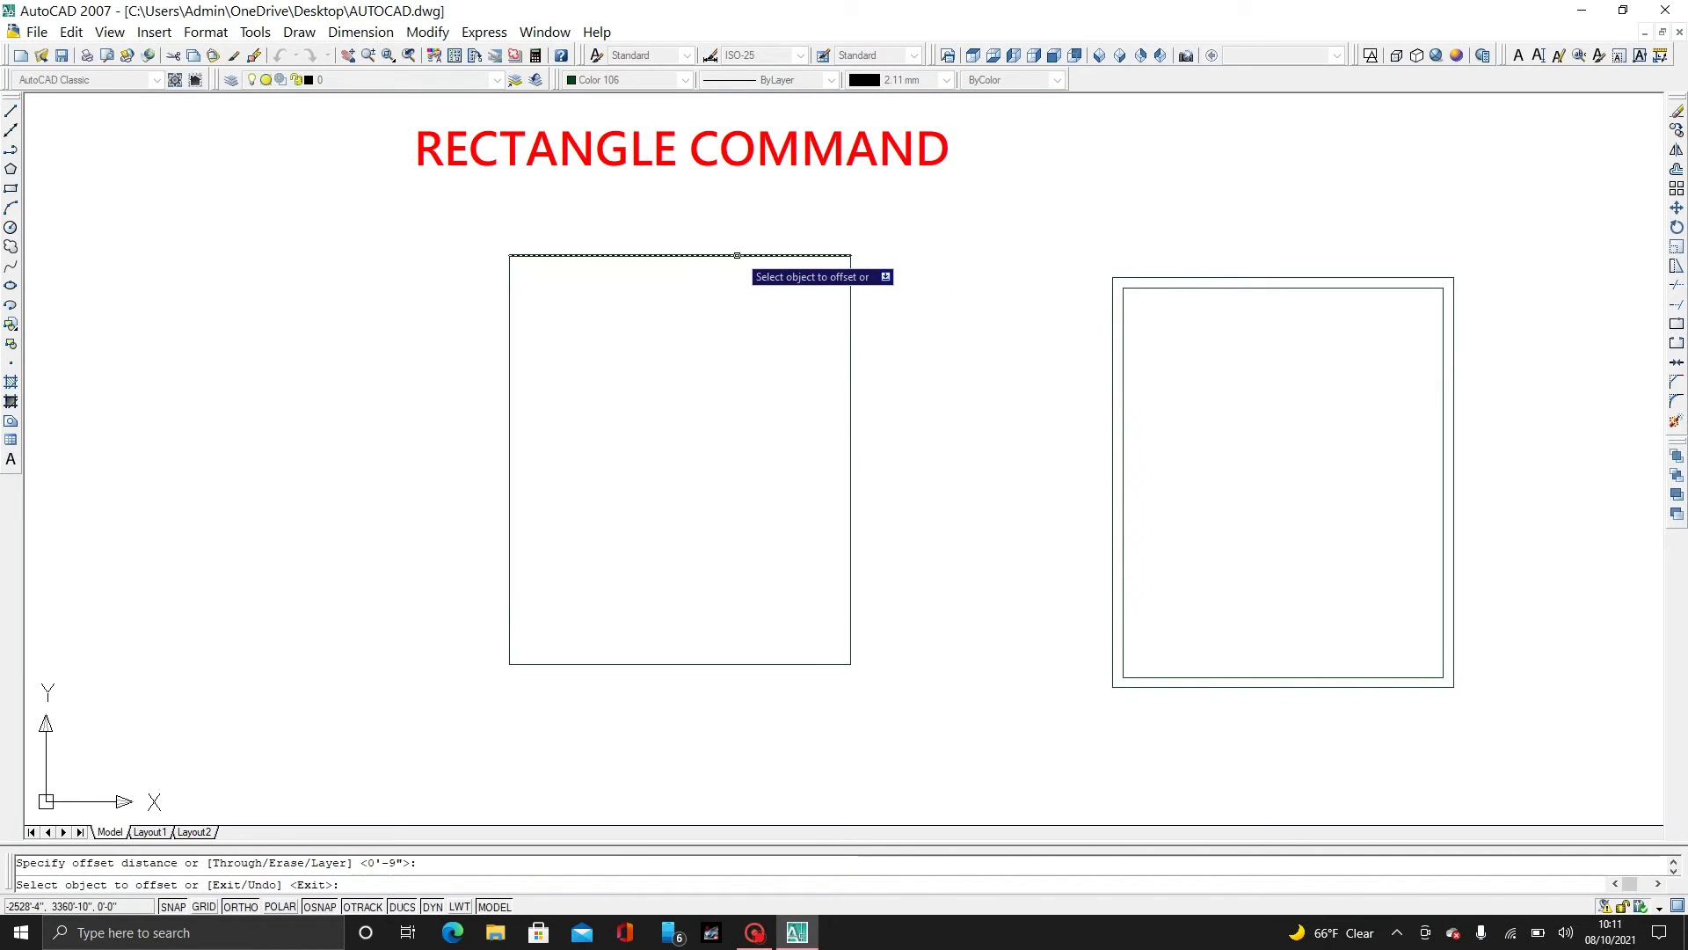
left_click(737, 256)
left_click(509, 392)
left_click(633, 400)
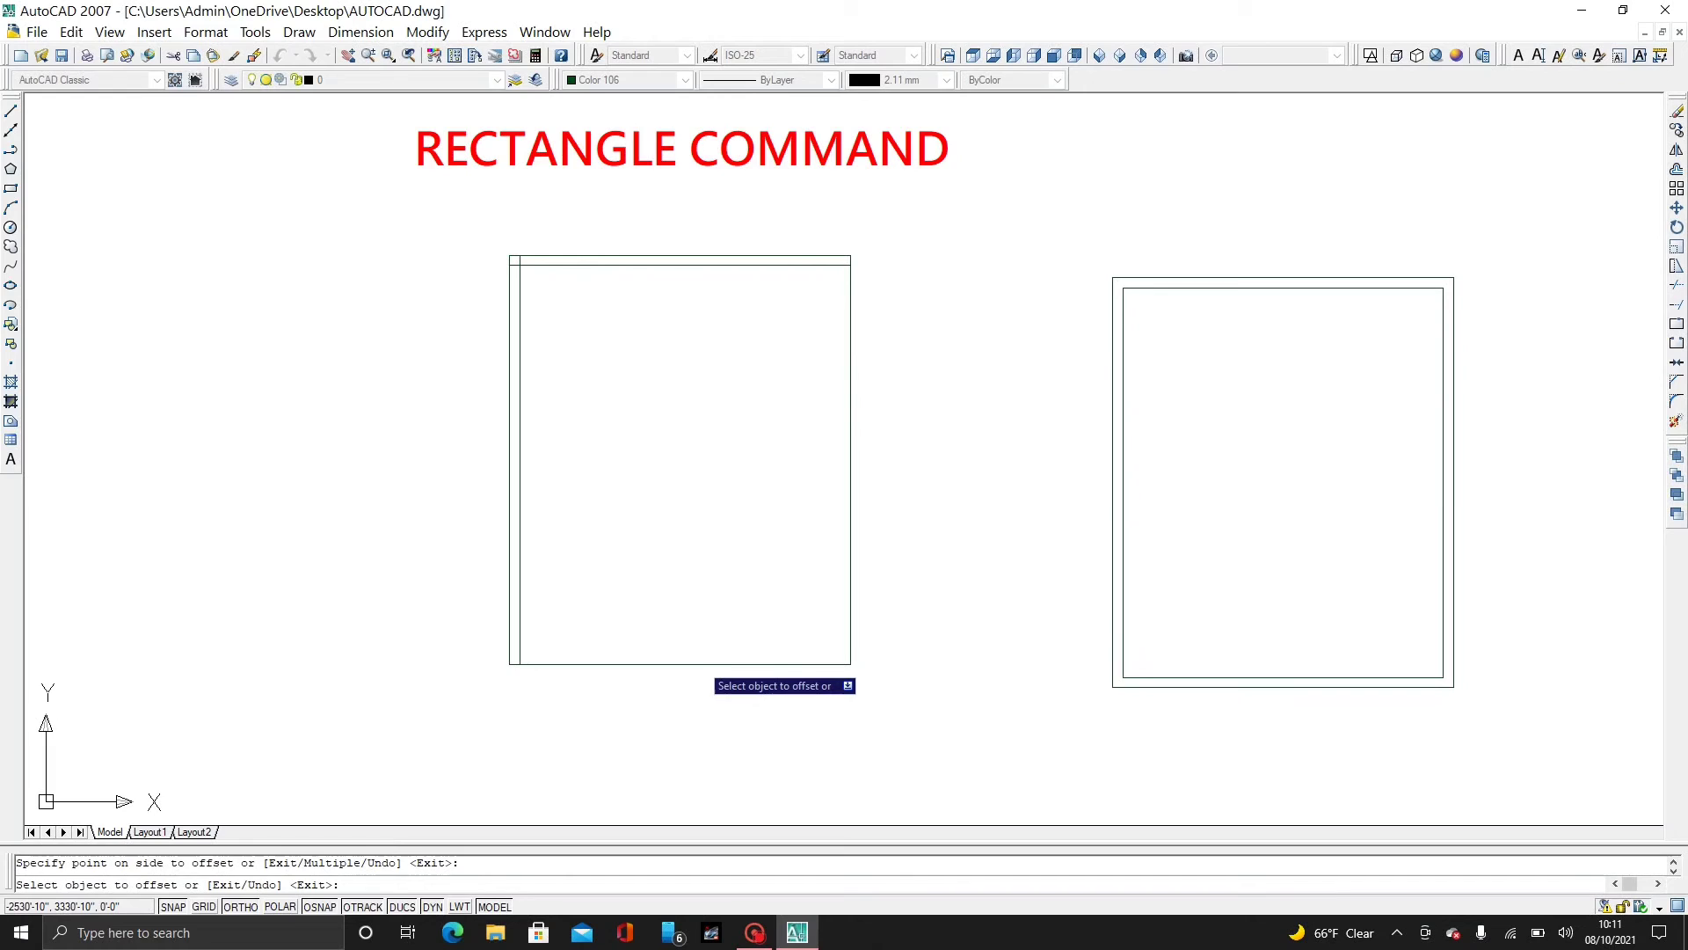
- Offset the bottom and right lines of the four-line outline inward by the same 9" distance, ending the Offset command
left_click(702, 664)
left_click(806, 590)
left_click(850, 457)
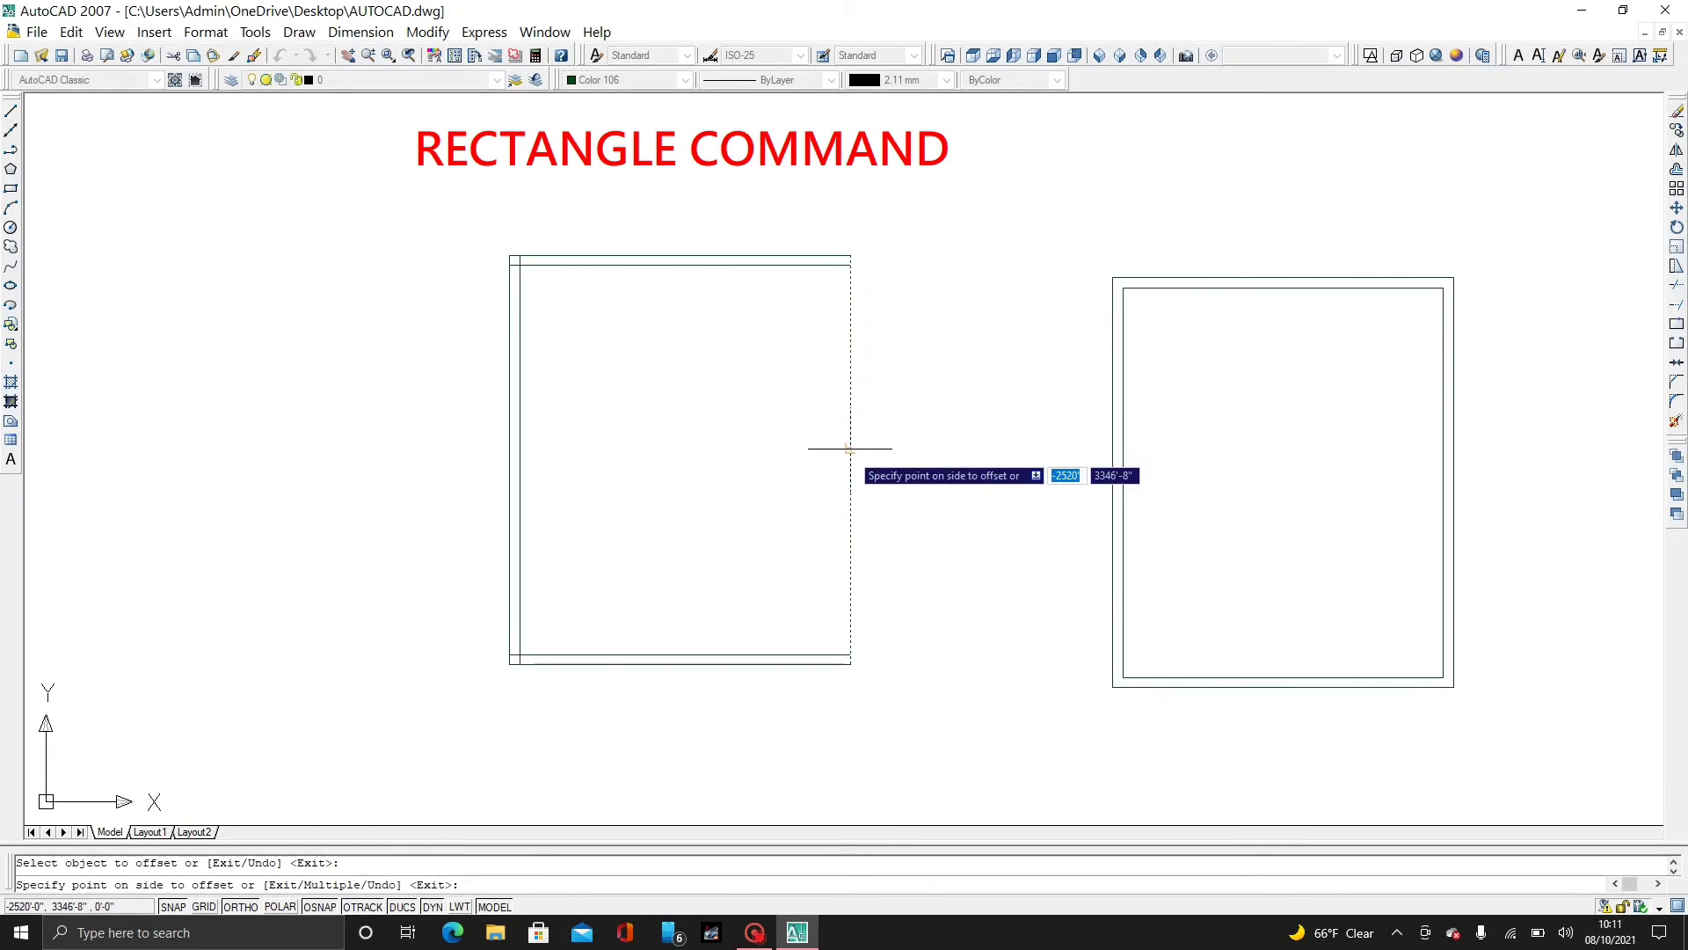
left_click(703, 453)
key("Escape")
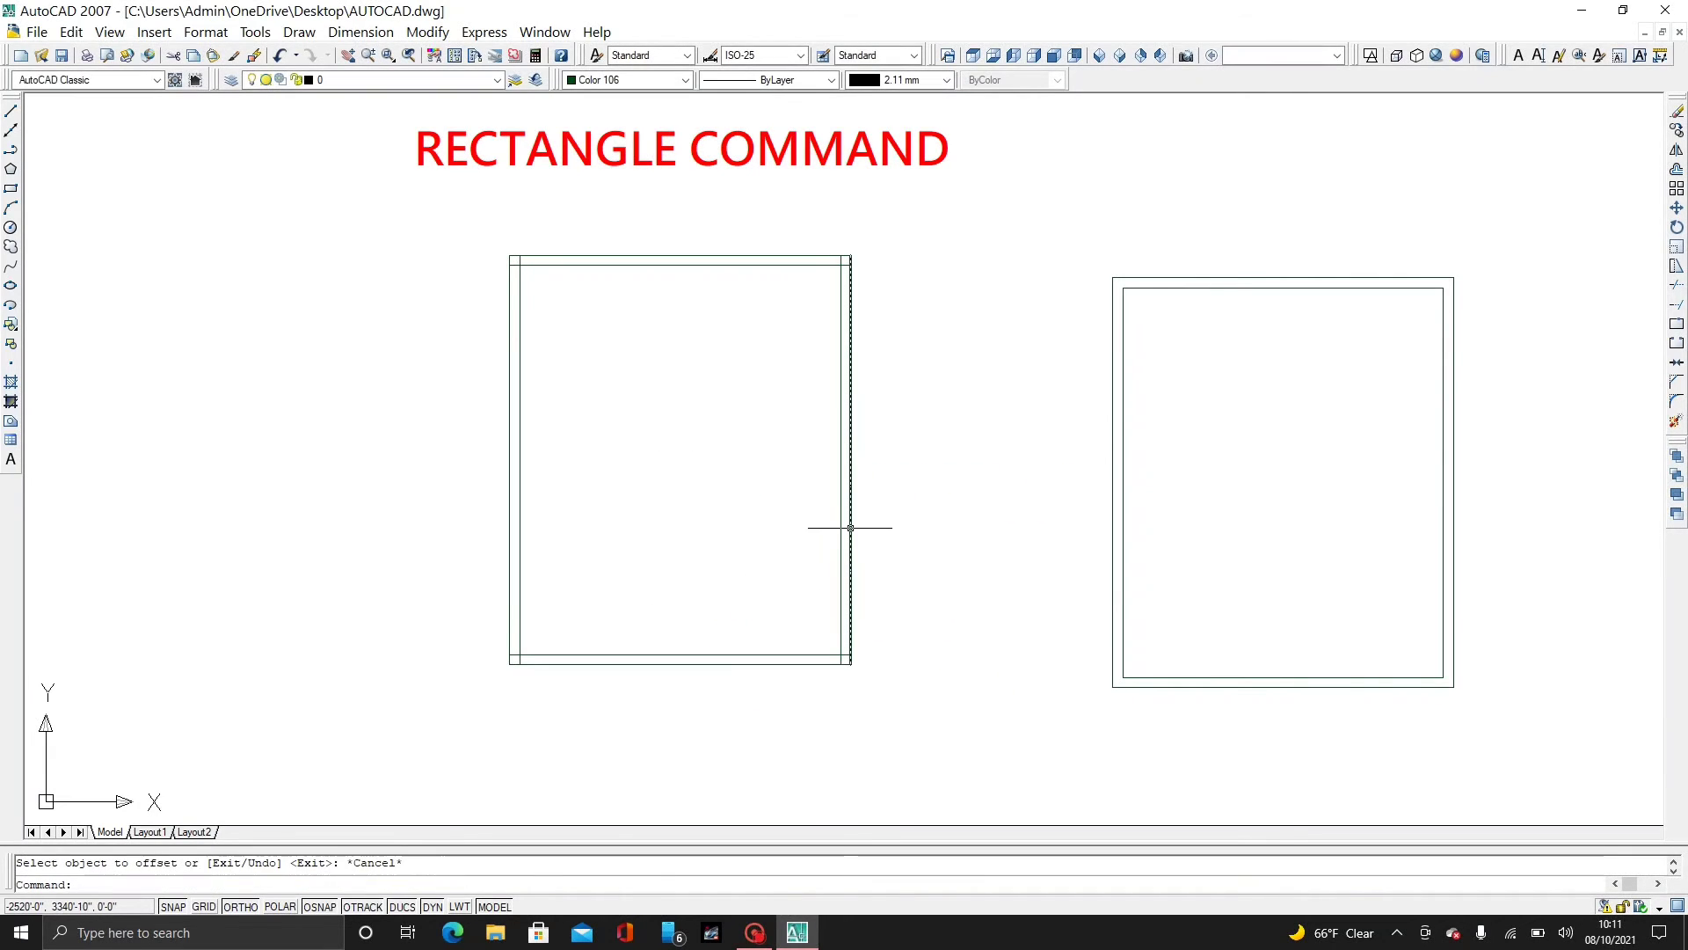
middle_click_drag(824, 525, 725, 500)
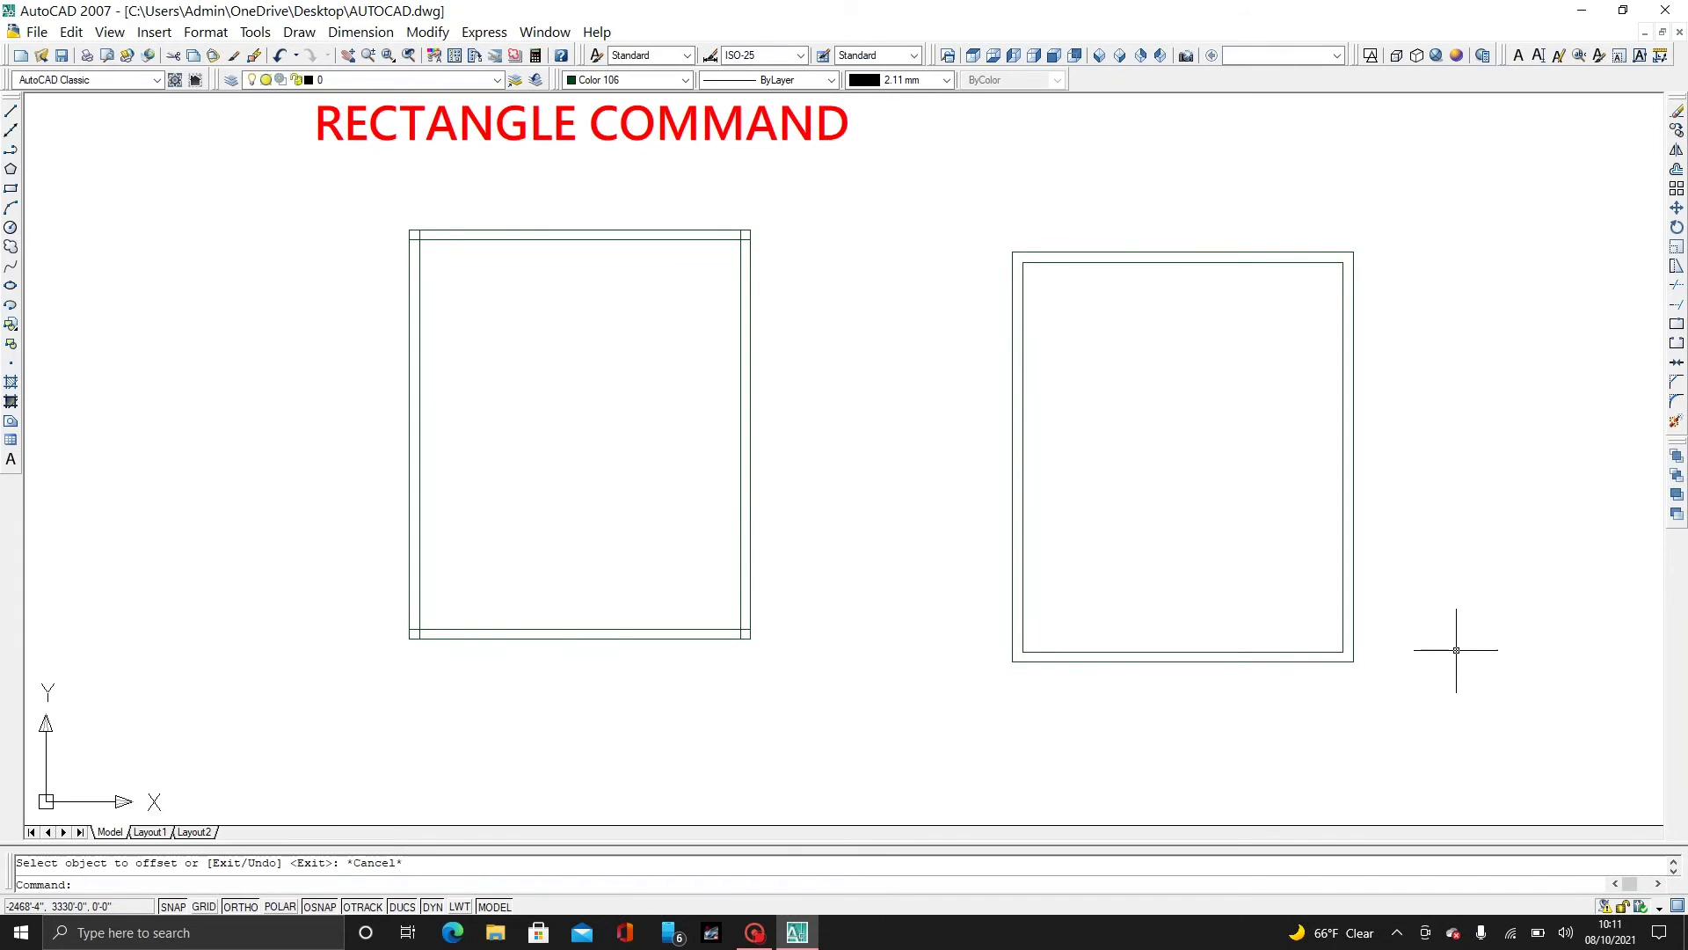
type("tr")
key("Return")
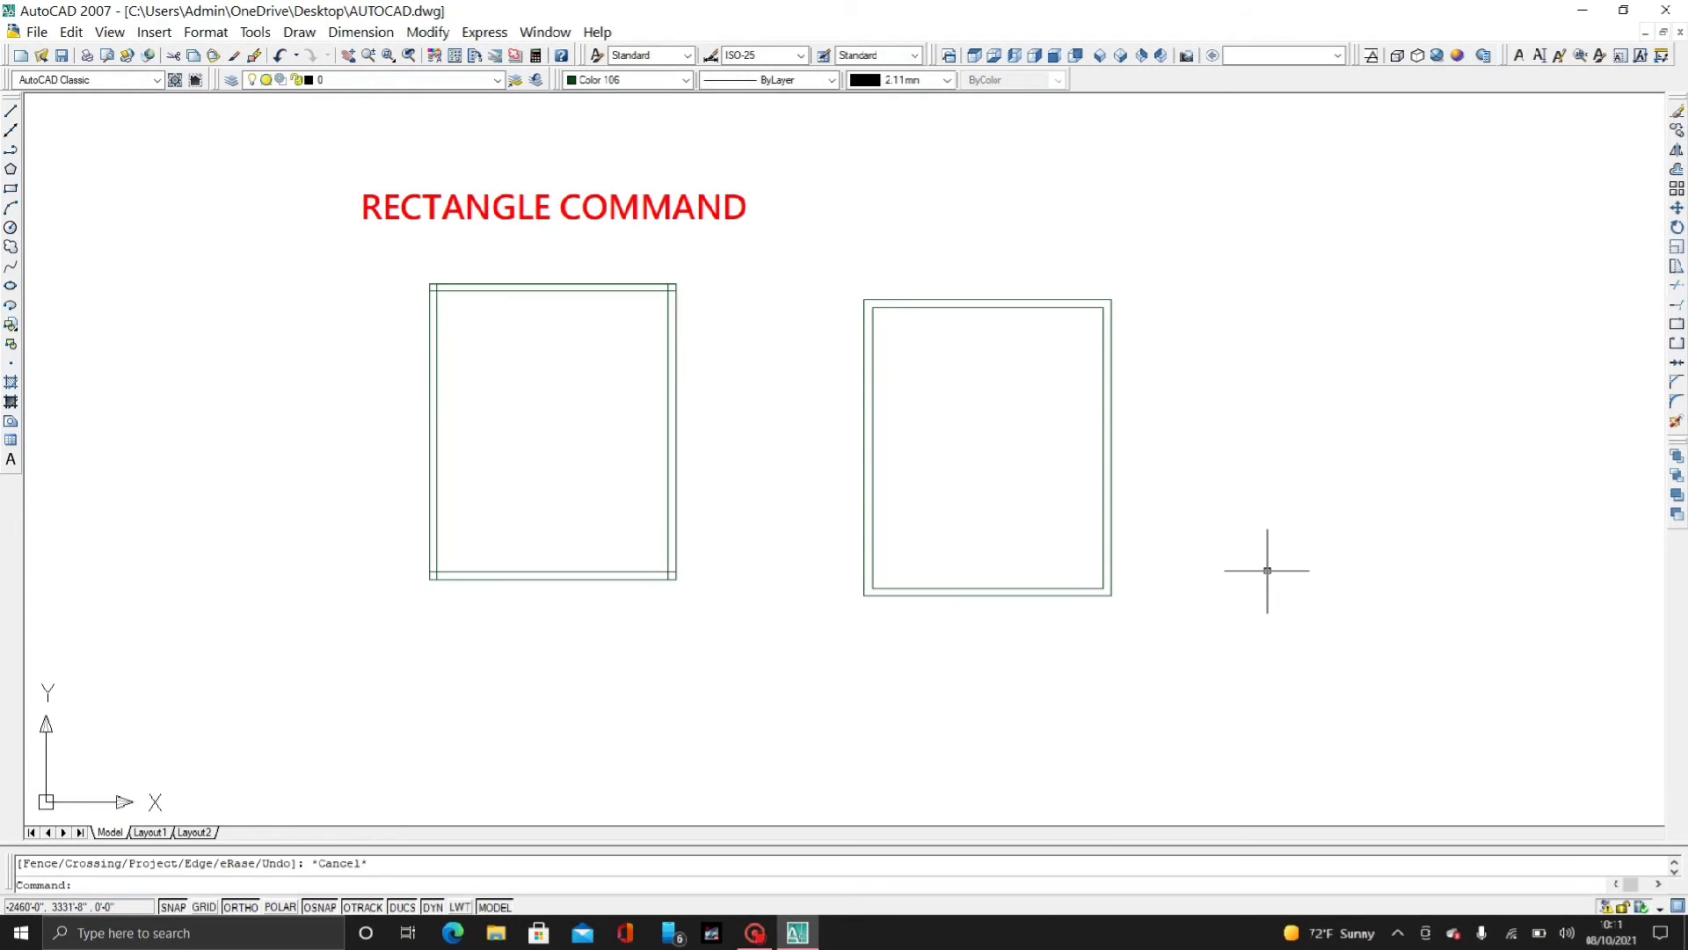